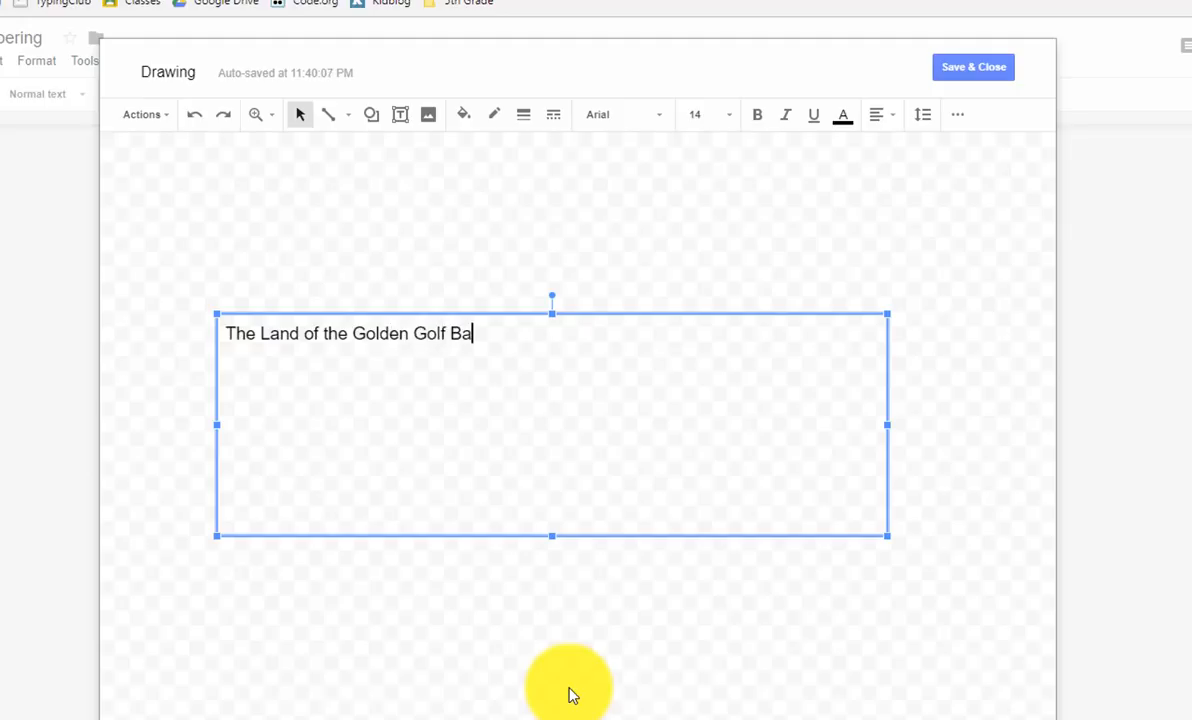
# - Shrink the text box holding "The Land of the Golden Golf Ball" in both width and height
pyautogui.click(568, 690)
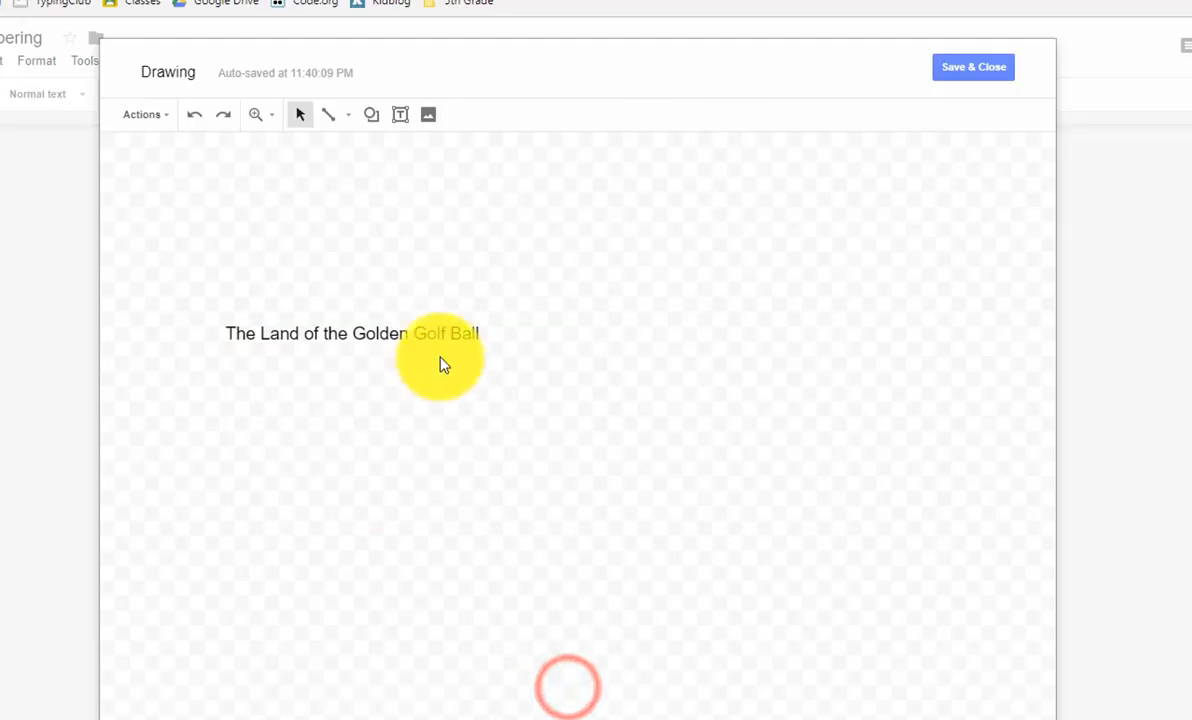
pyautogui.click(432, 332)
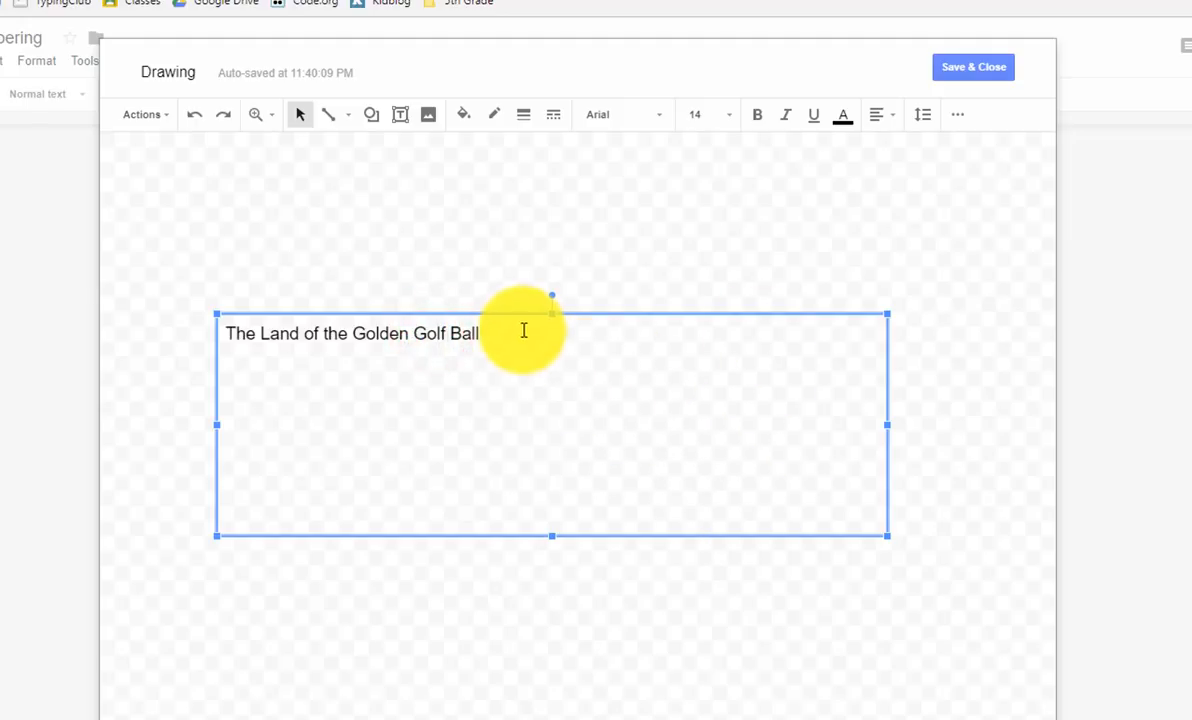
pyautogui.moveTo(889, 540); pyautogui.dragTo(799, 487)
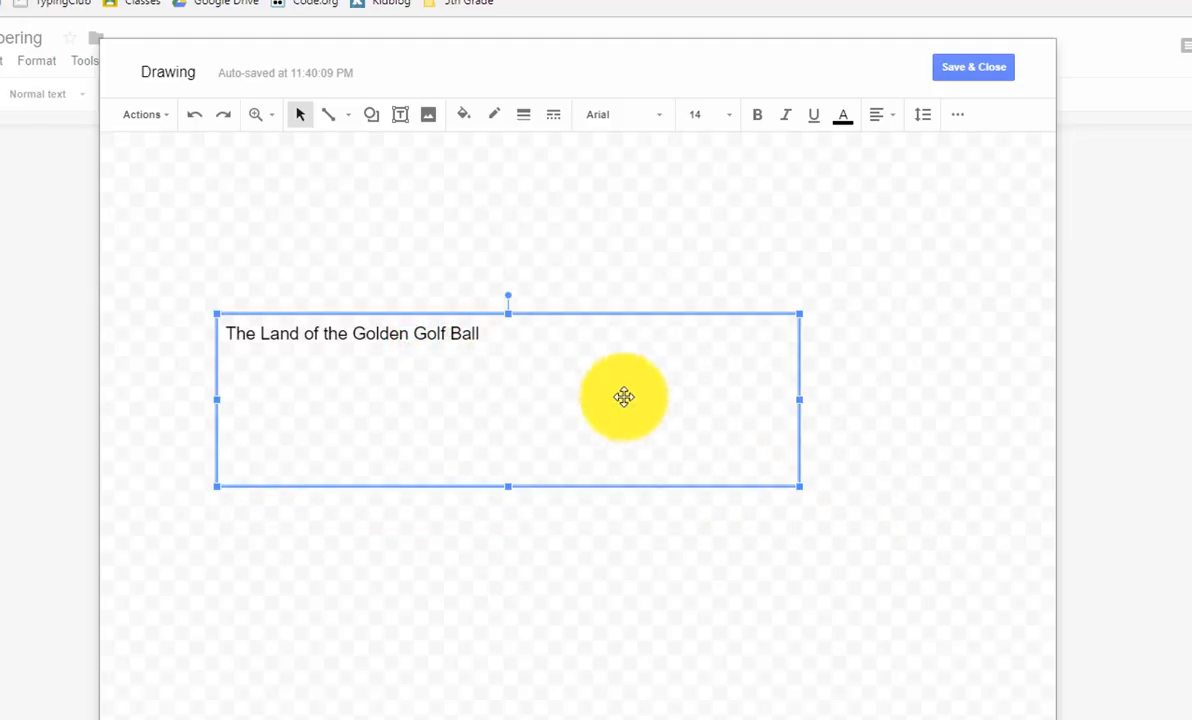
# - Set the title text to font size 36 and colour it red
pyautogui.click(493, 334)
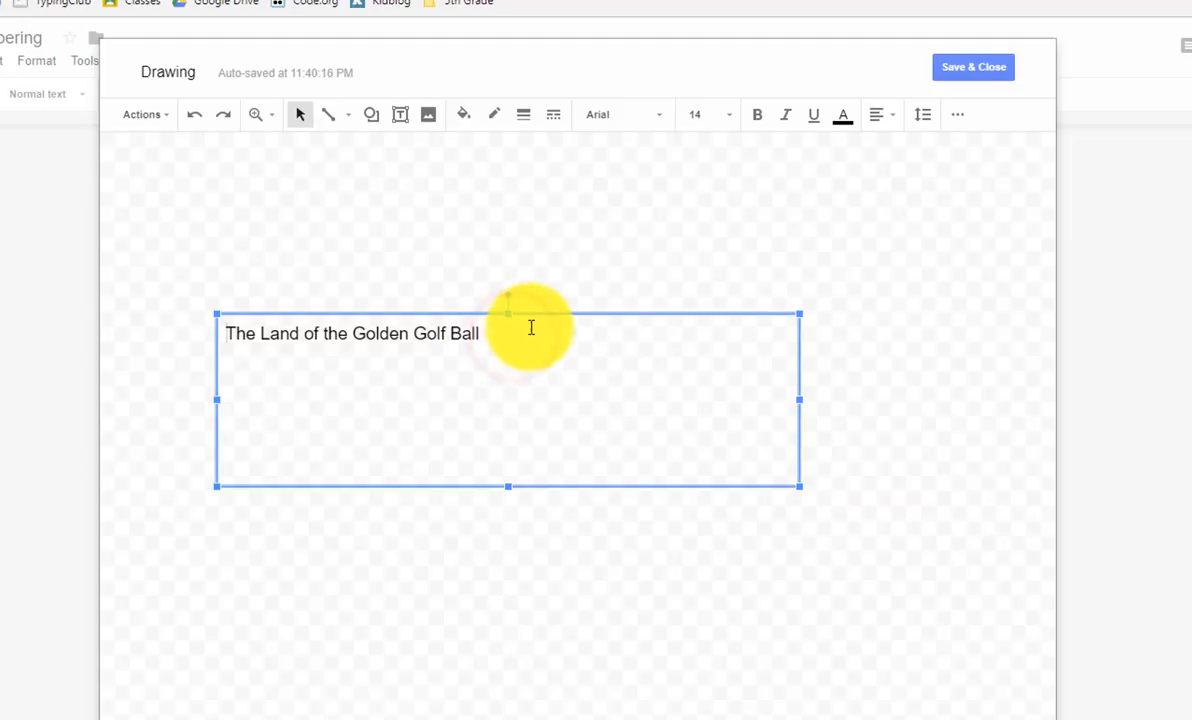
pyautogui.click(536, 318)
pyautogui.click(729, 114)
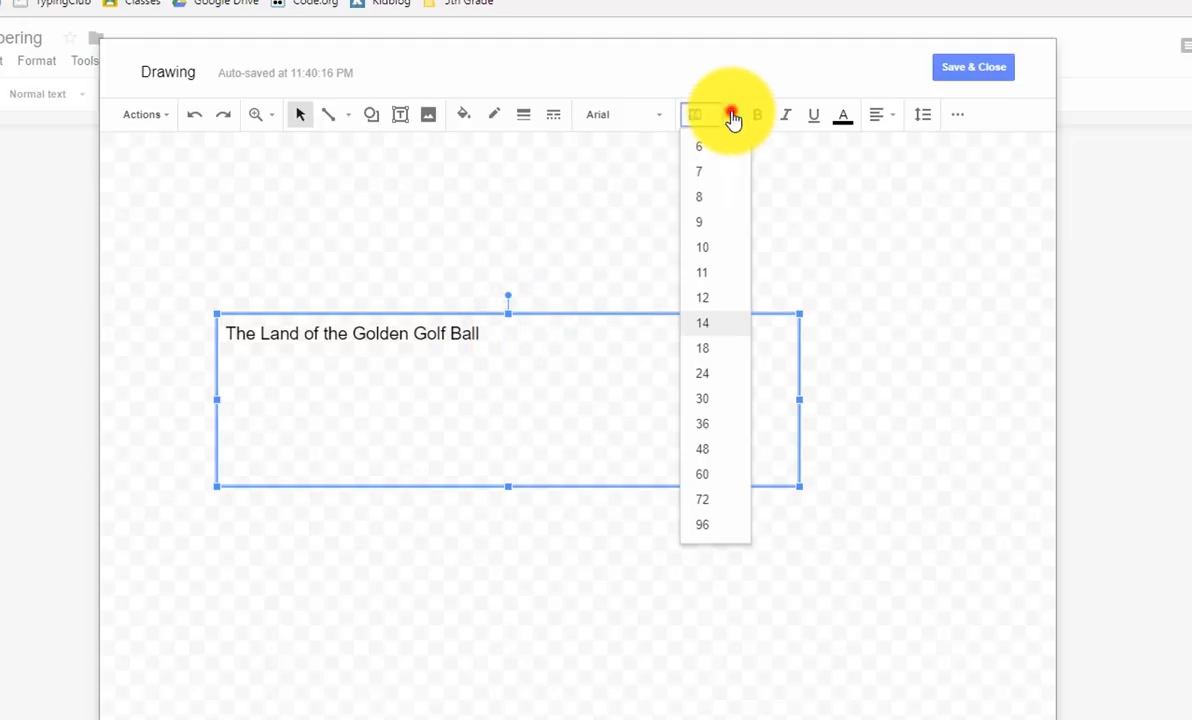
pyautogui.click(704, 430)
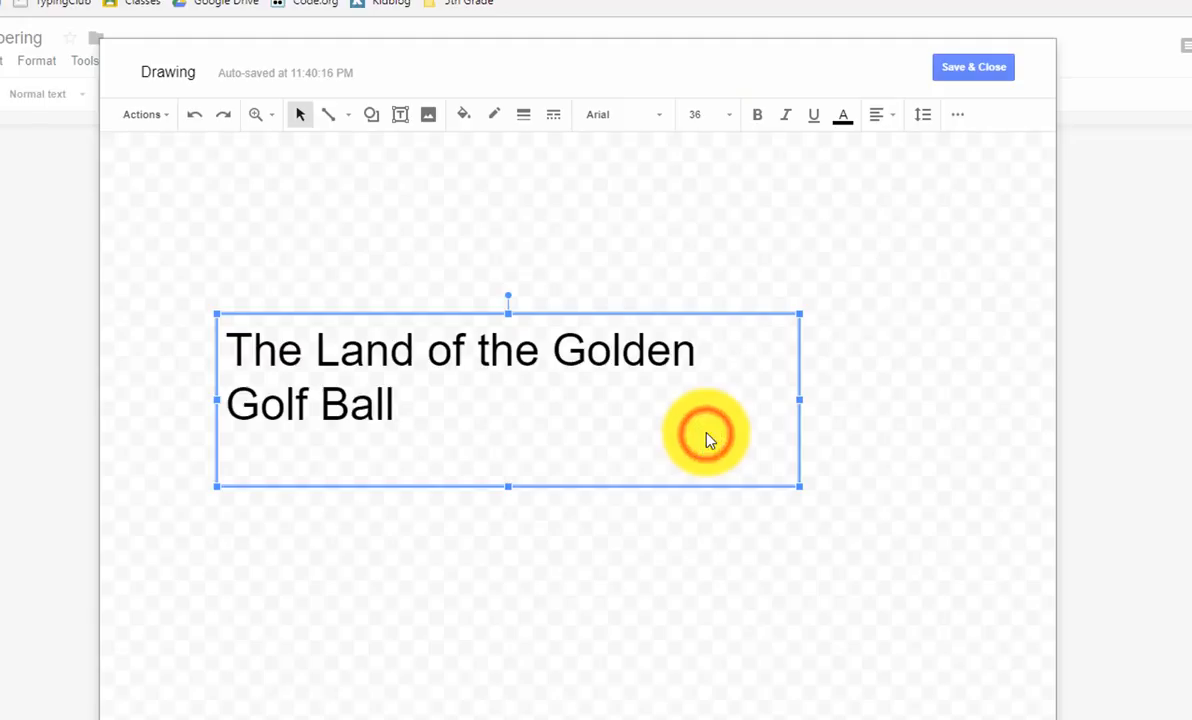
pyautogui.click(843, 114)
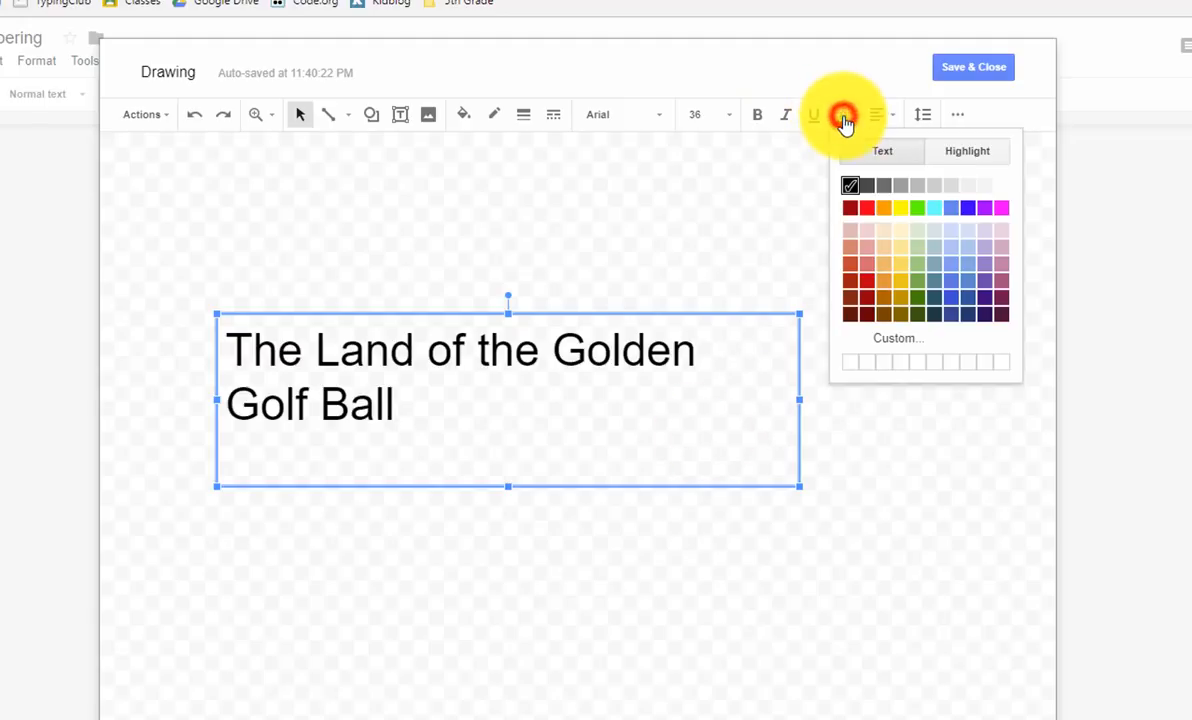
pyautogui.click(865, 208)
# - Set the title's font to Lobster
pyautogui.click(637, 117)
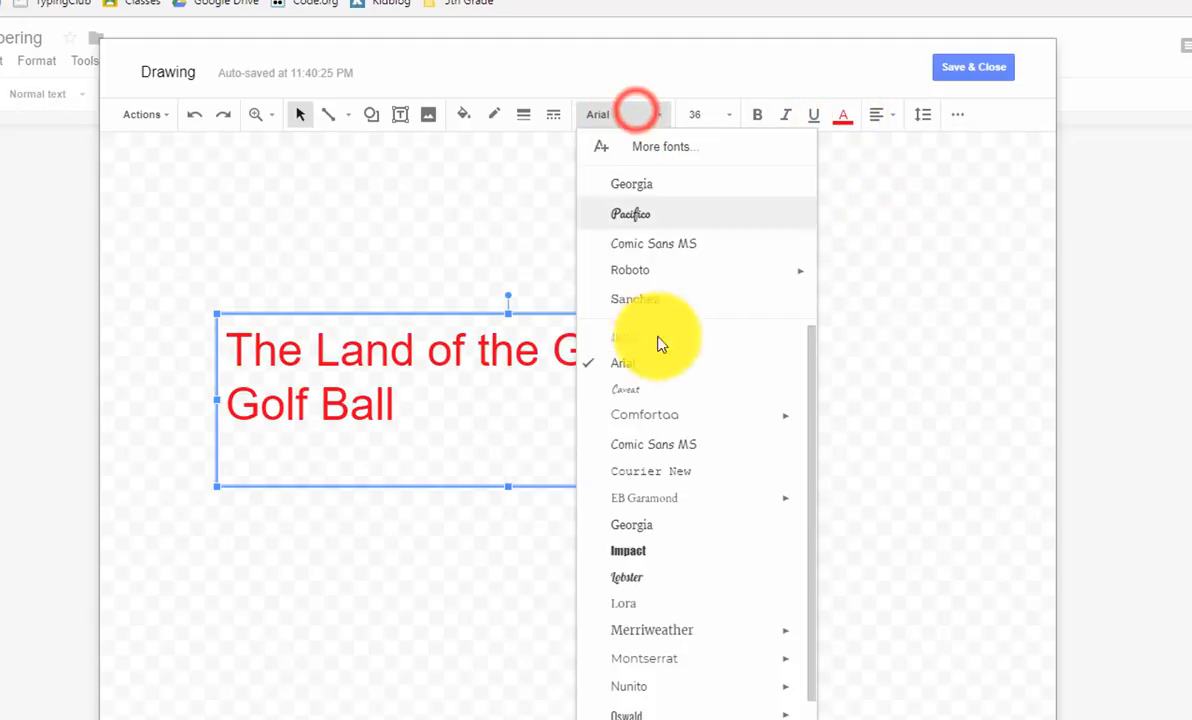
pyautogui.scroll(-2, 670, 592)
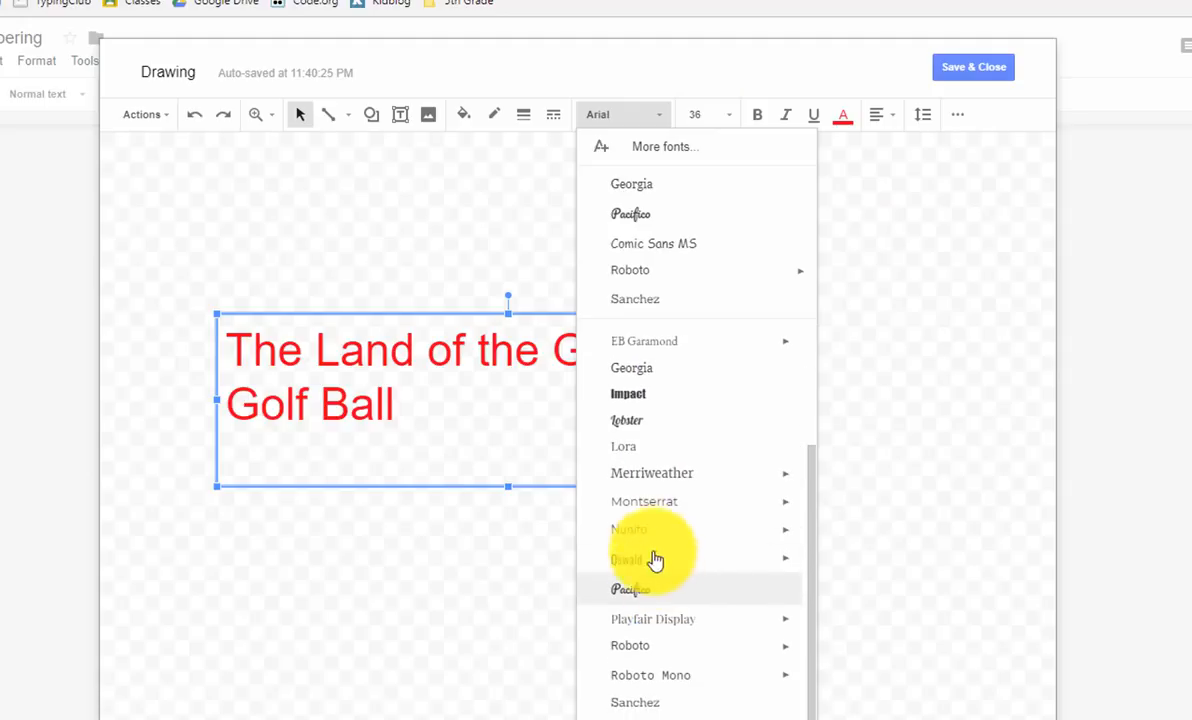
pyautogui.click(643, 420)
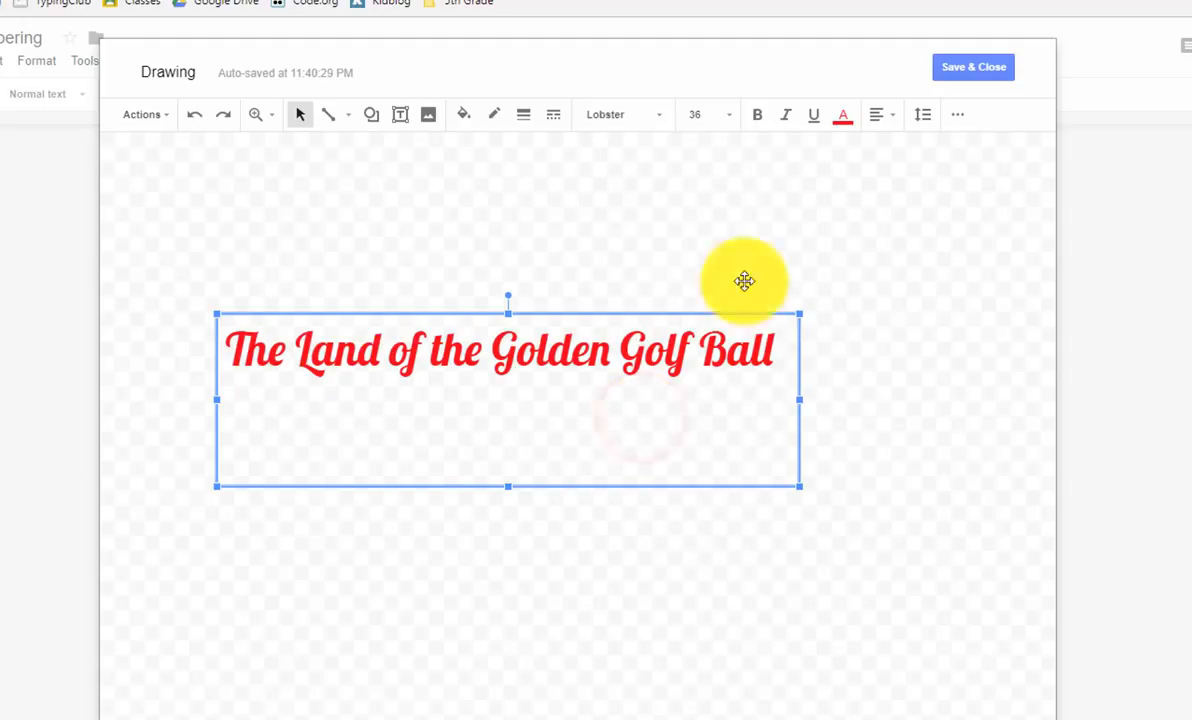
# - Set the title's font to Comic Sans MS and widen its text box until the title fits on one line
pyautogui.click(652, 117)
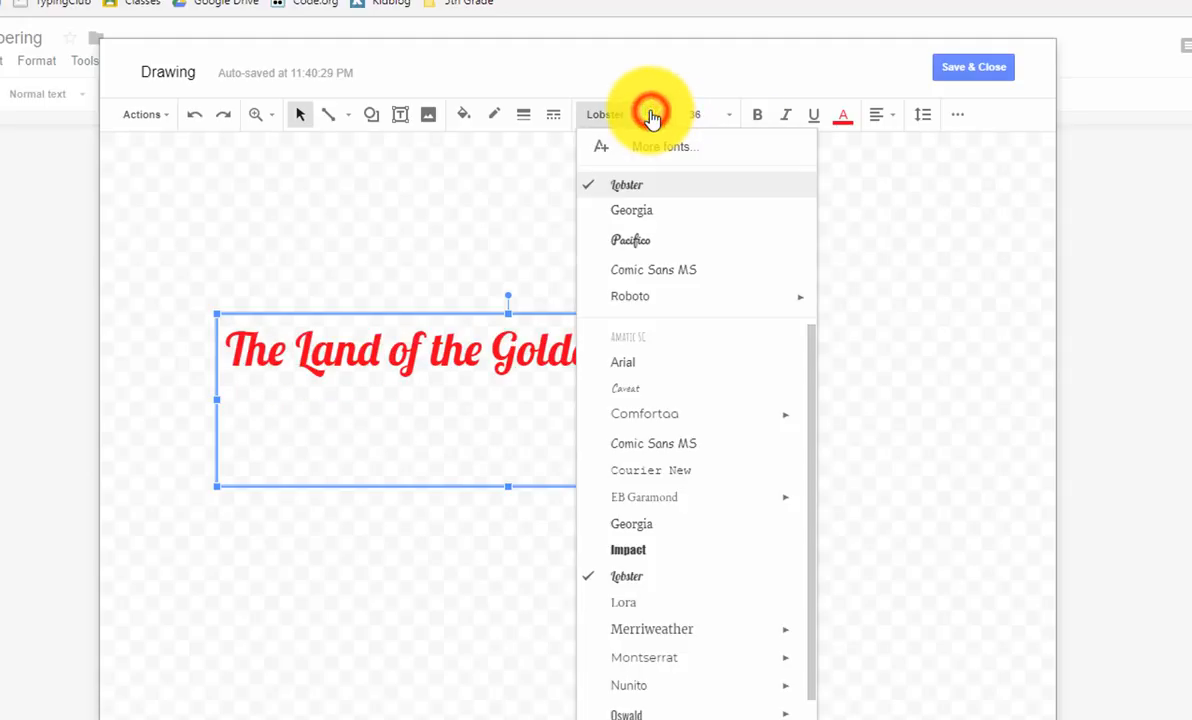
pyautogui.click(652, 452)
pyautogui.moveTo(798, 400); pyautogui.dragTo(910, 400)
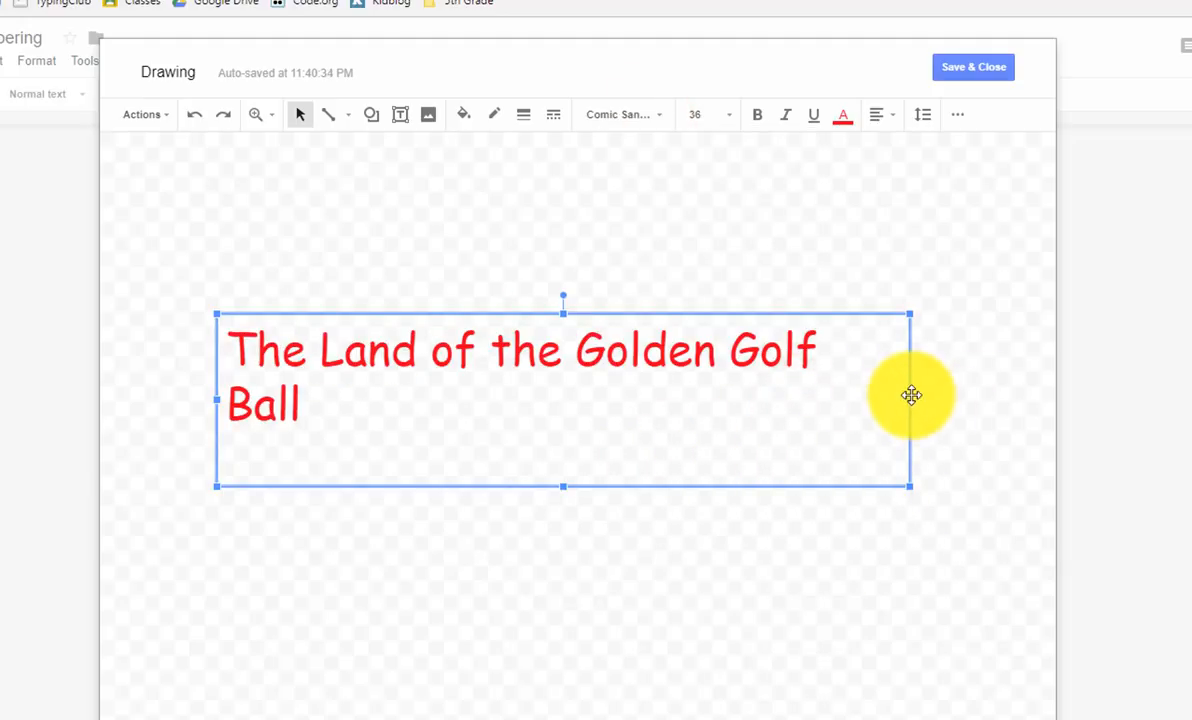
pyautogui.moveTo(916, 396); pyautogui.dragTo(955, 397)
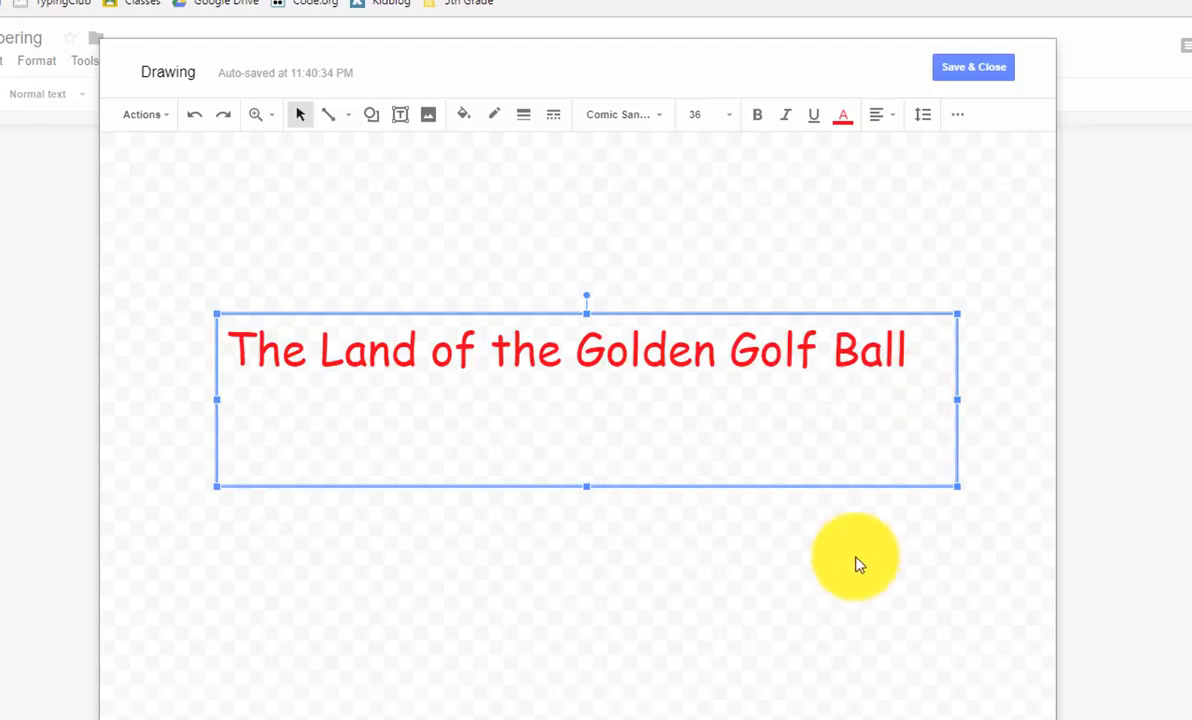
pyautogui.click(845, 570)
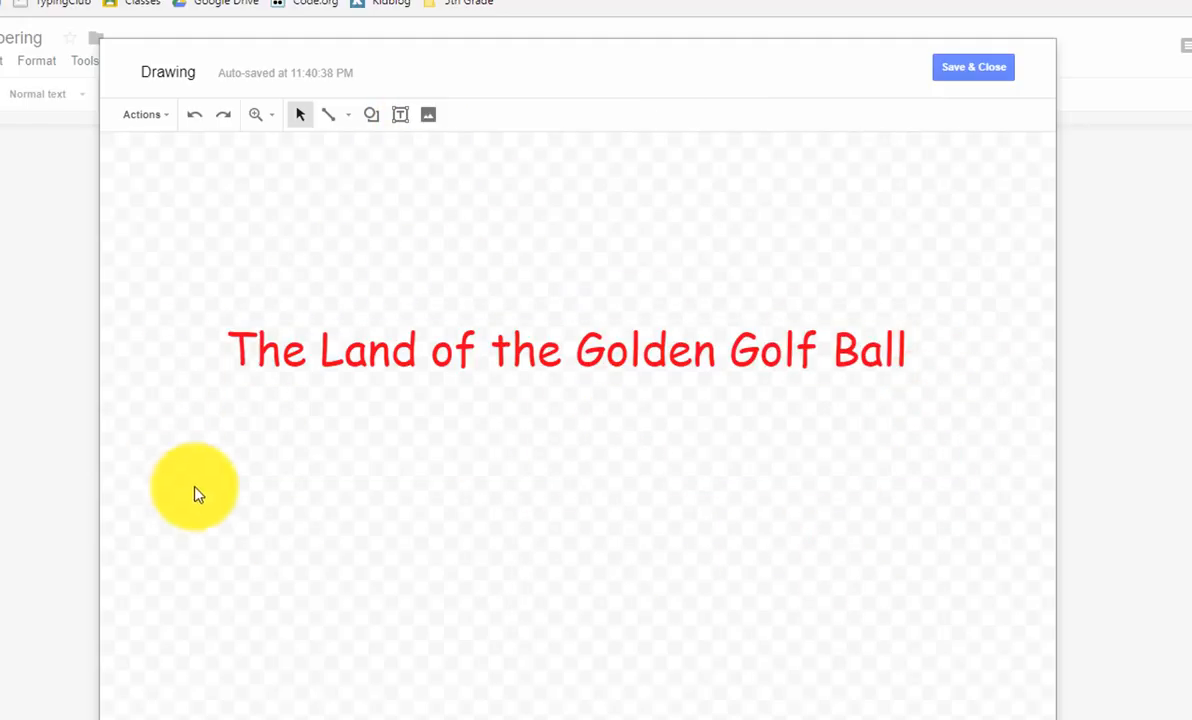
# - Search Google images for "banner" and insert the green badge-label banner with white stars into the drawing
pyautogui.click(426, 118)
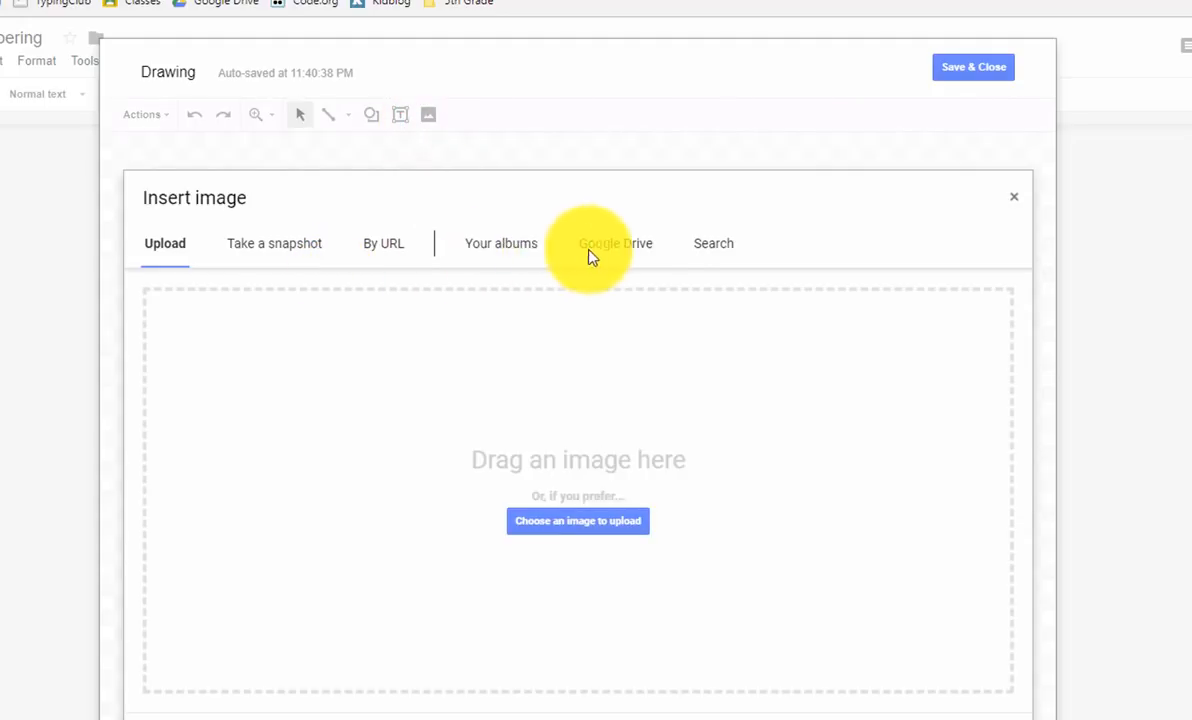
pyautogui.click(714, 247)
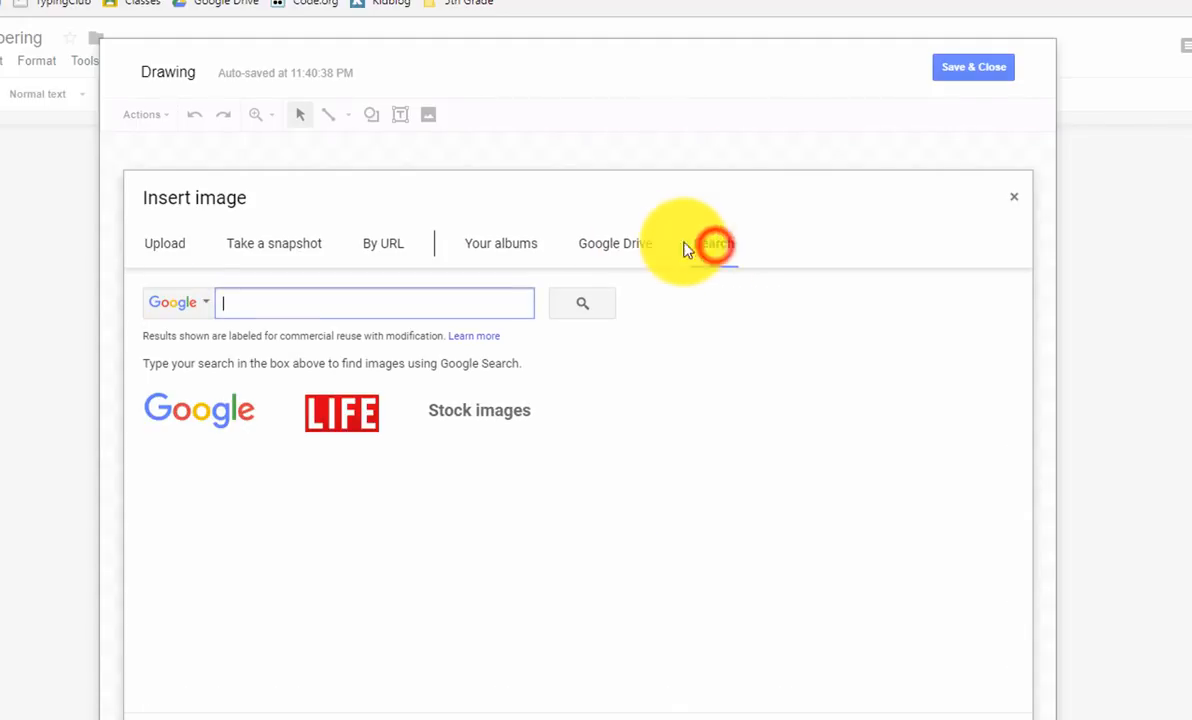
pyautogui.write('ban')
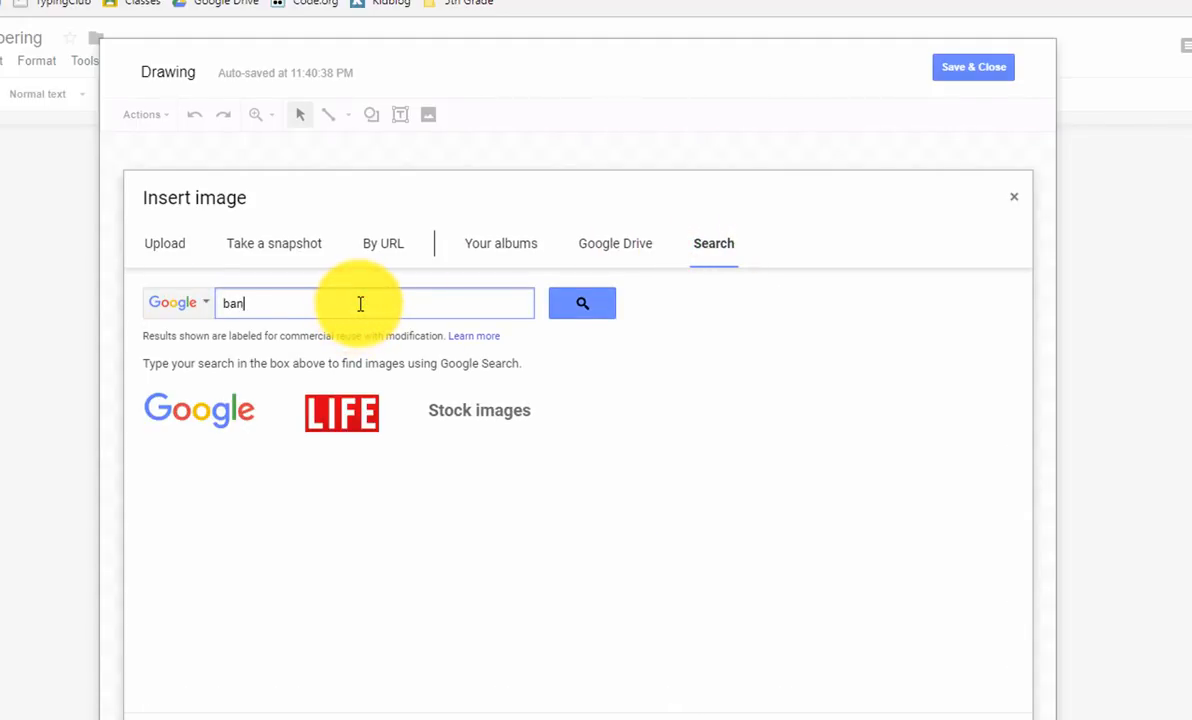
pyautogui.write('ner')
pyautogui.press('Return')
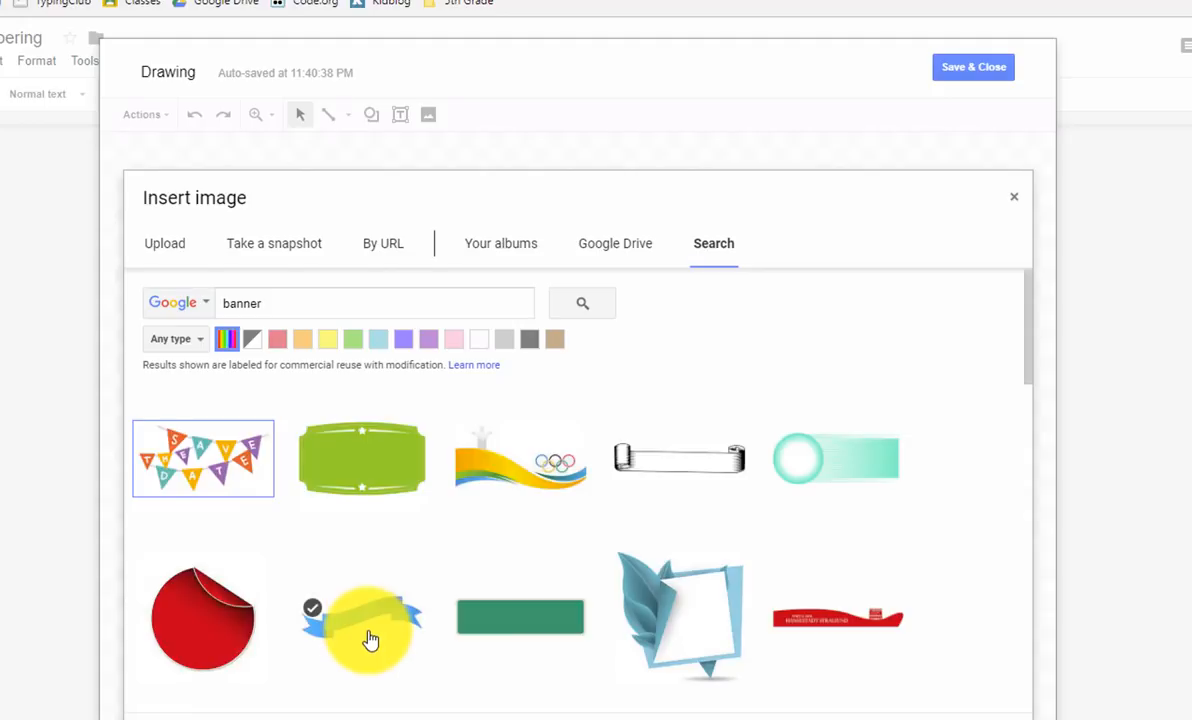
pyautogui.click(336, 462)
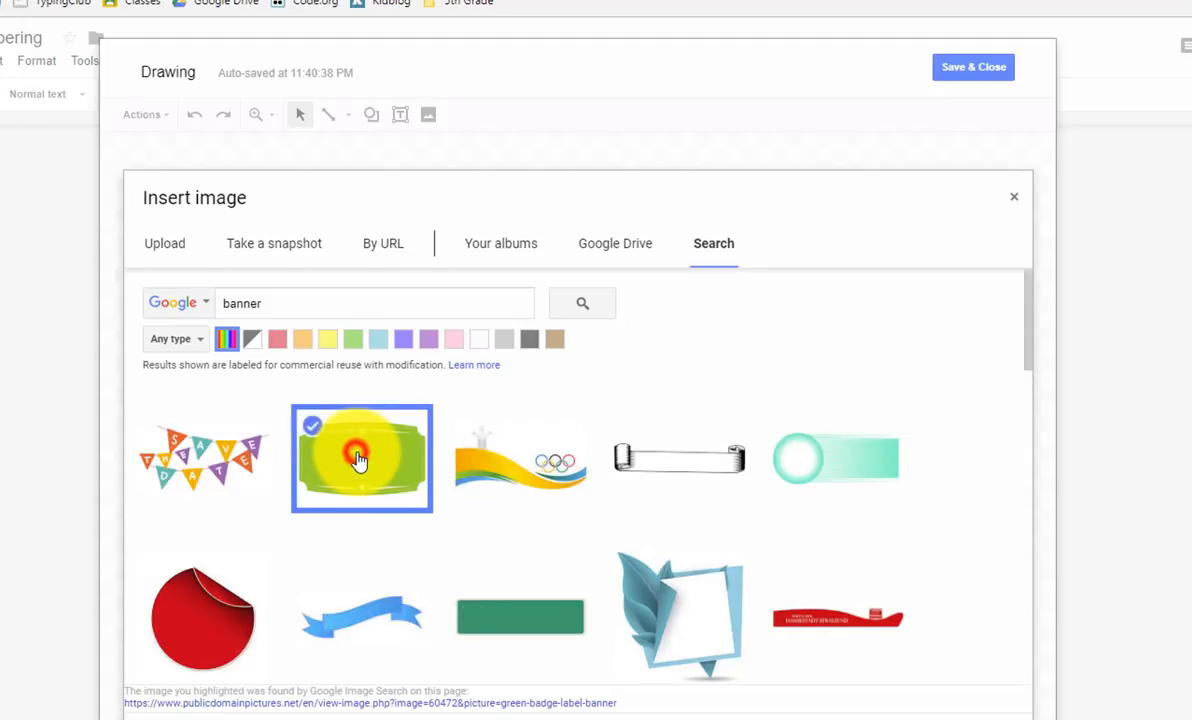
pyautogui.click(178, 714)
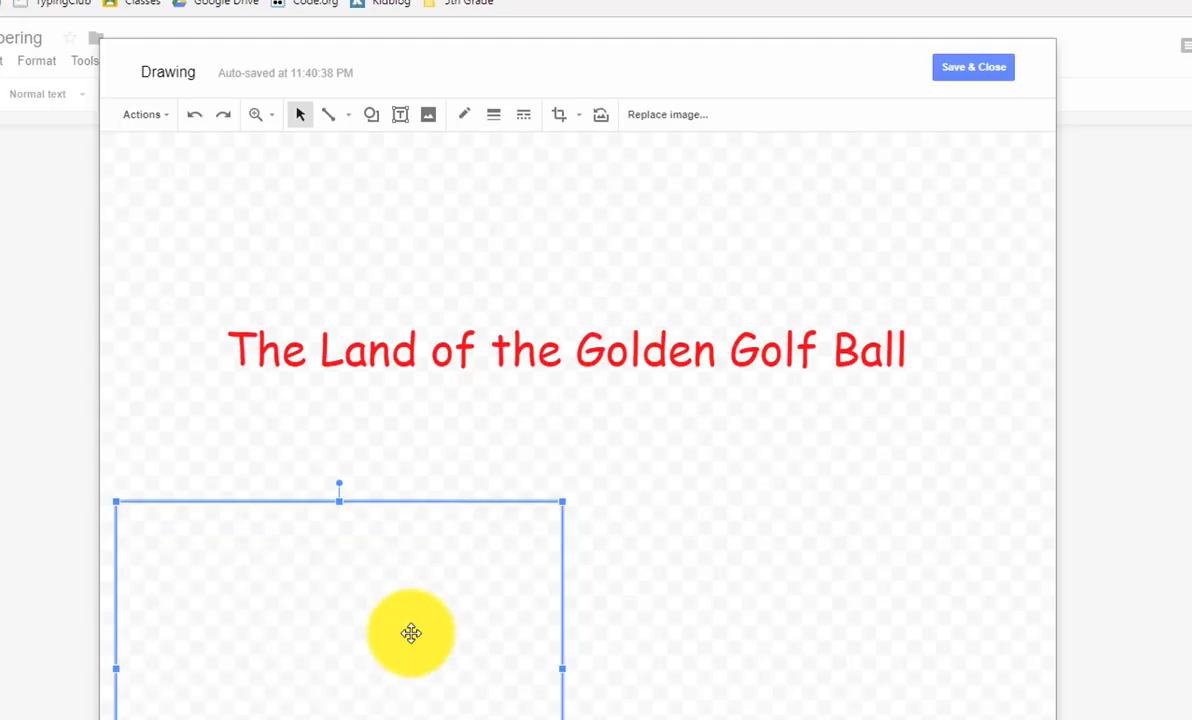
# - Stretch the green banner across most of the canvas width, place it below the title, and reduce its height
pyautogui.moveTo(562, 666); pyautogui.dragTo(990, 646)
pyautogui.moveTo(629, 691); pyautogui.dragTo(641, 584)
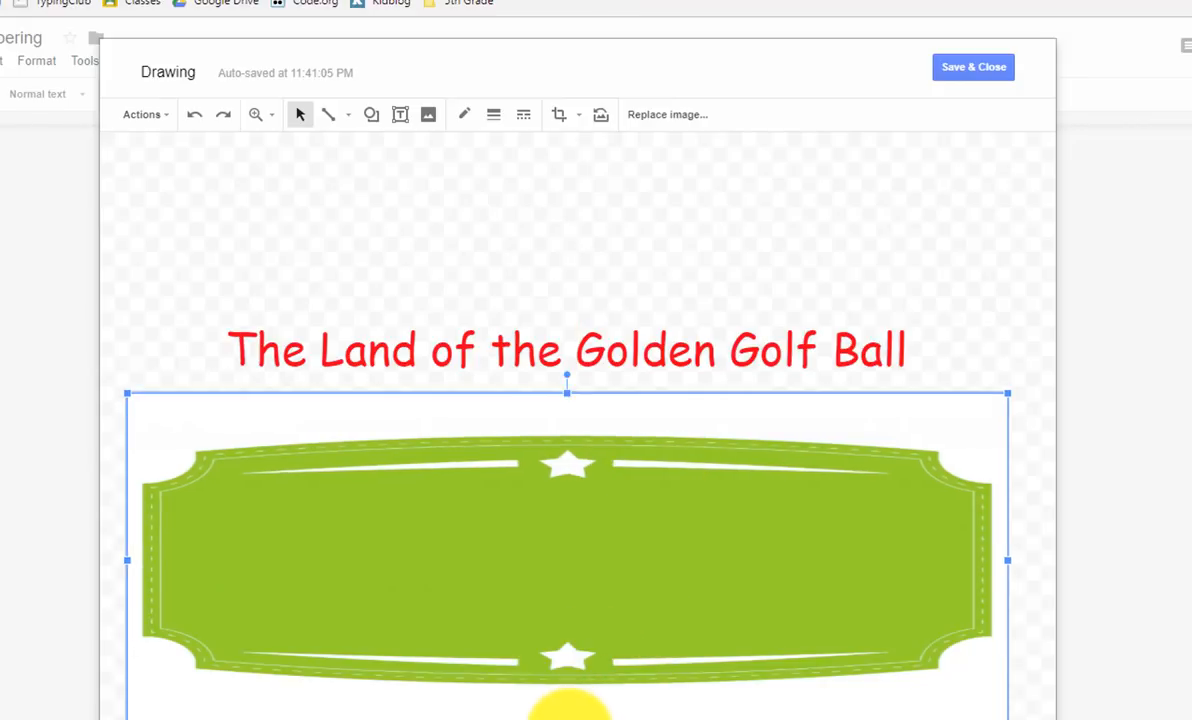
pyautogui.moveTo(567, 710); pyautogui.dragTo(580, 660)
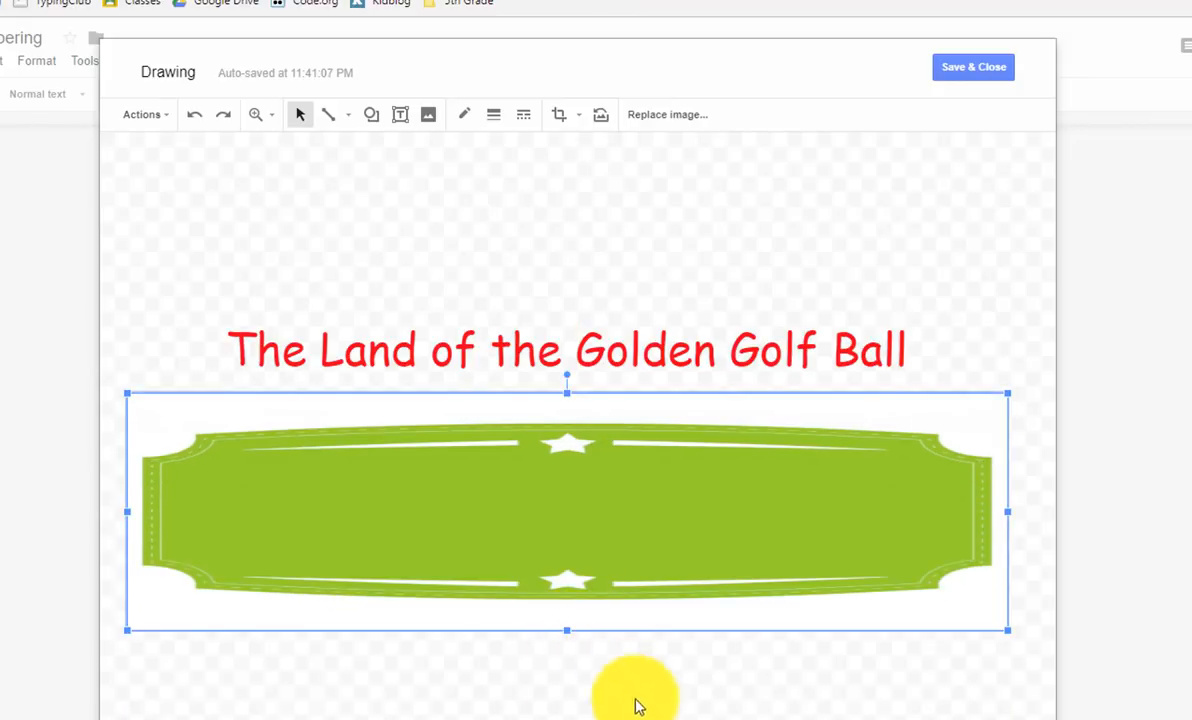
pyautogui.click(665, 680)
# - Try to place the title over the green banner, then move the banner down off the title
pyautogui.click(652, 323)
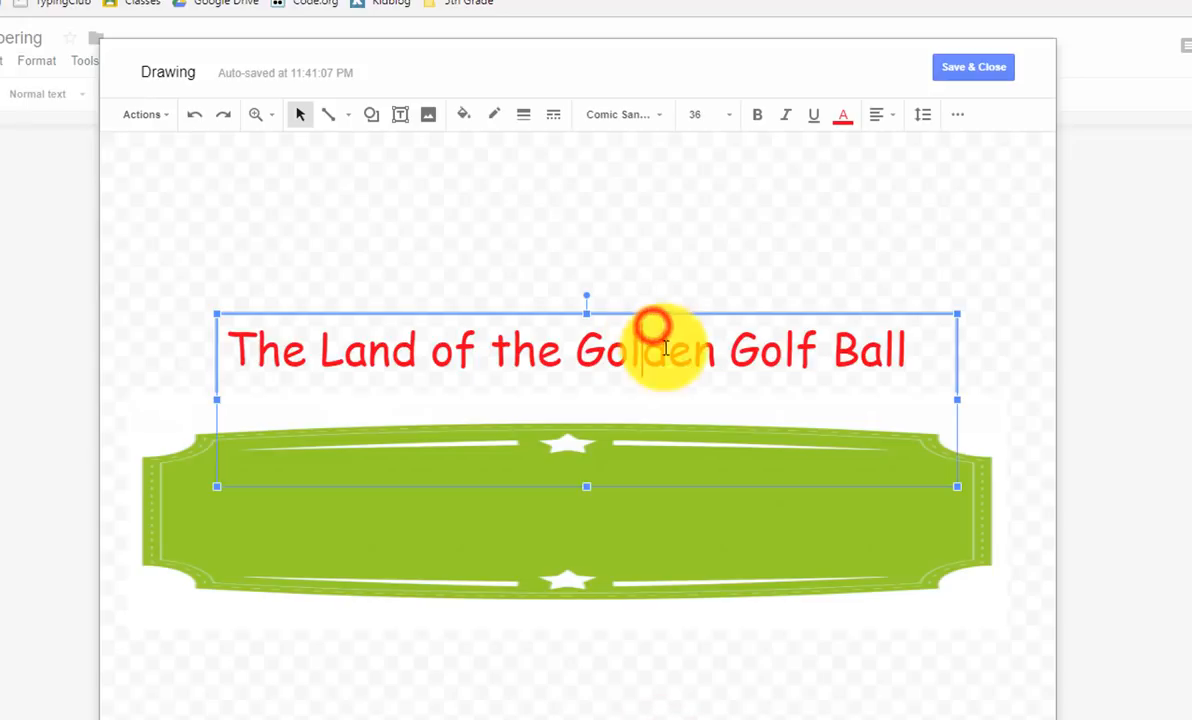
pyautogui.moveTo(663, 314); pyautogui.dragTo(660, 487)
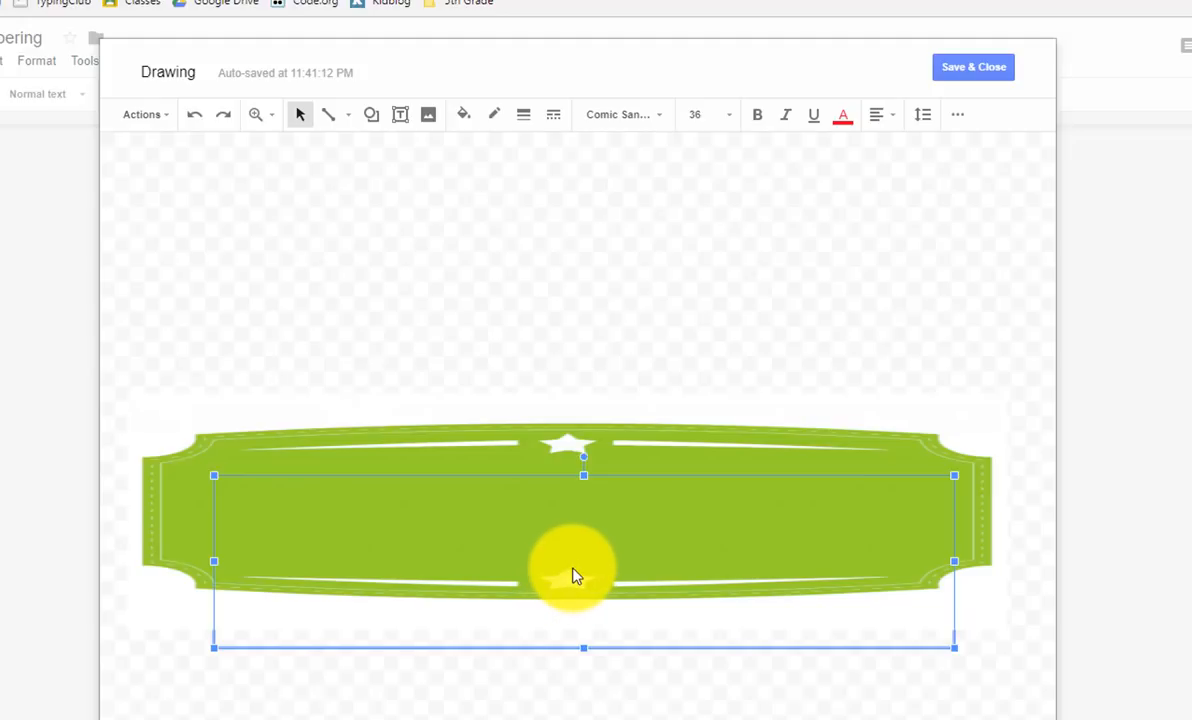
pyautogui.moveTo(630, 540); pyautogui.dragTo(630, 703)
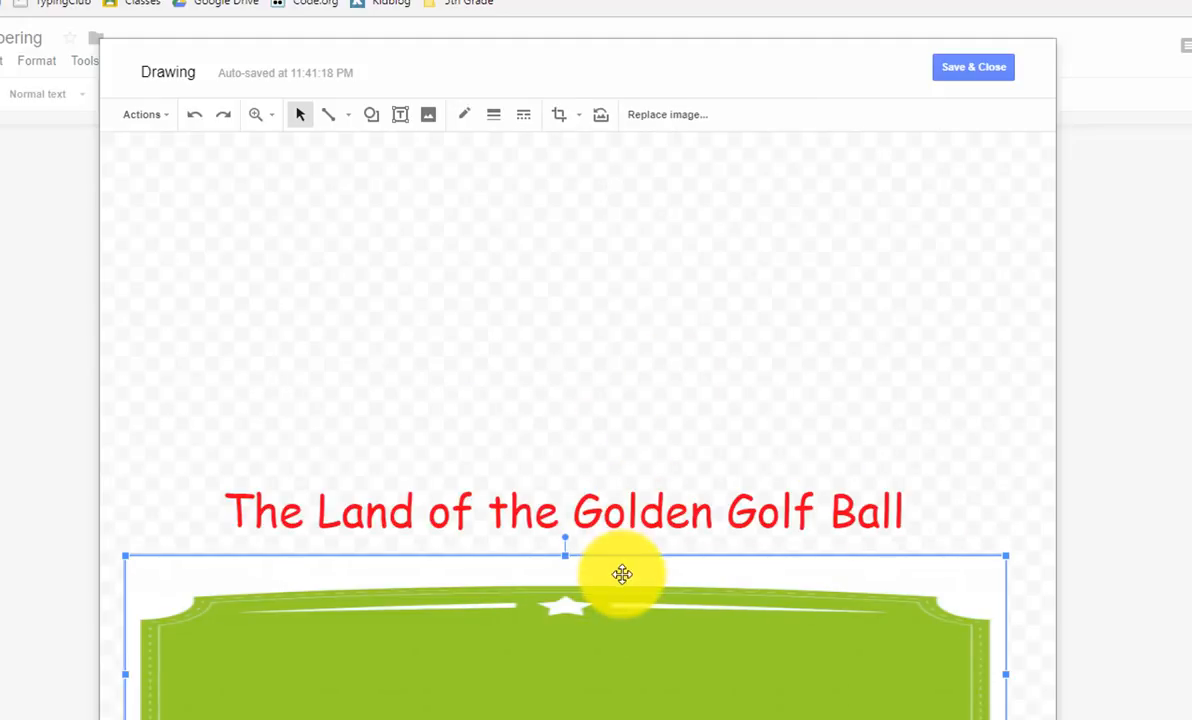
# - Copy the full title text and delete its original text box
pyautogui.doubleClick(868, 503)
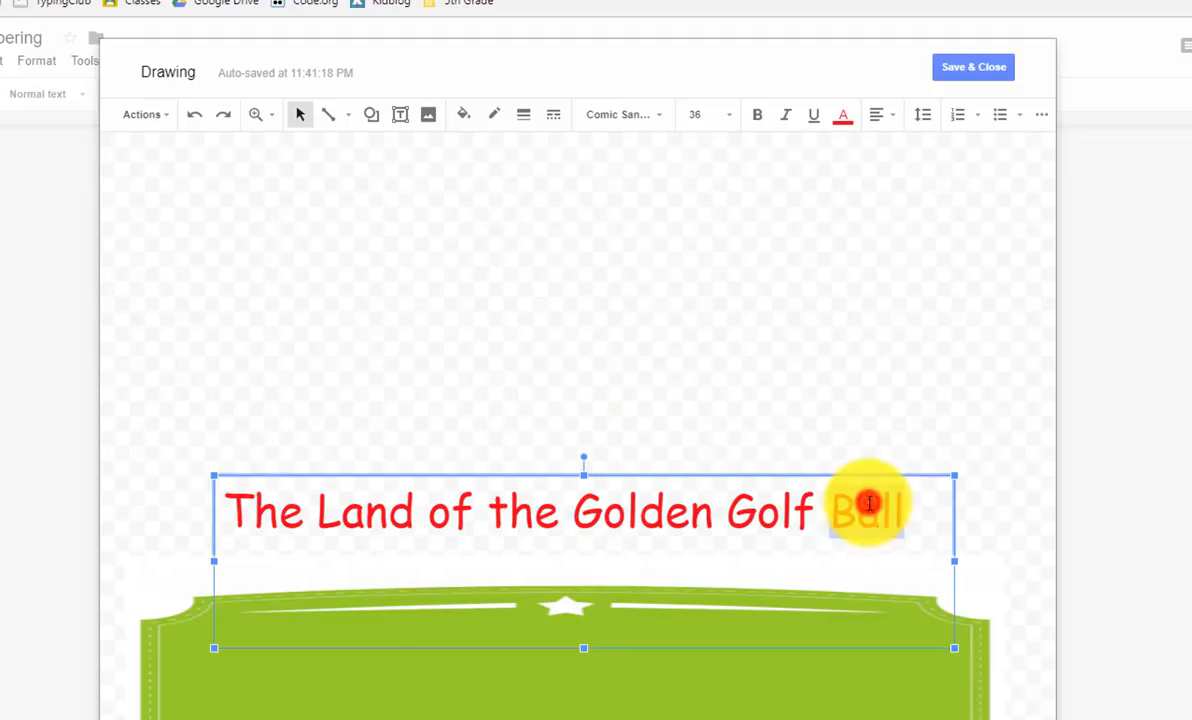
pyautogui.moveTo(916, 503); pyautogui.dragTo(194, 471)
pyautogui.hotkey('ctrl', 'c')
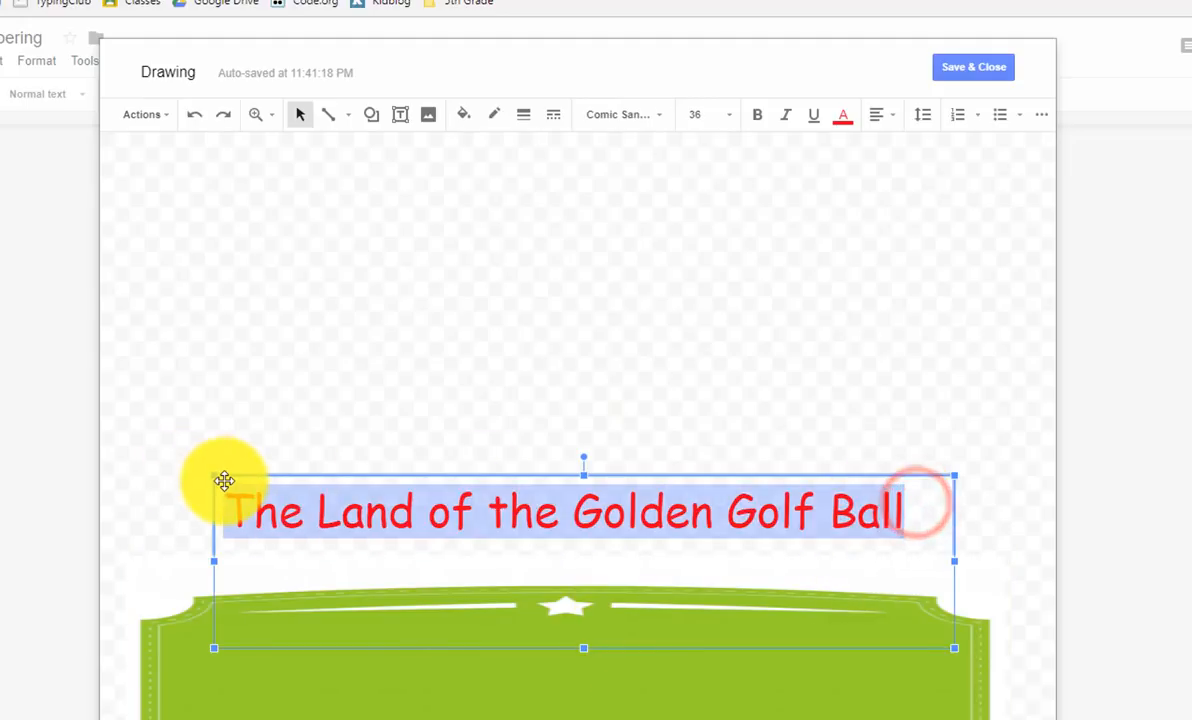
pyautogui.click(559, 386)
pyautogui.click(604, 500)
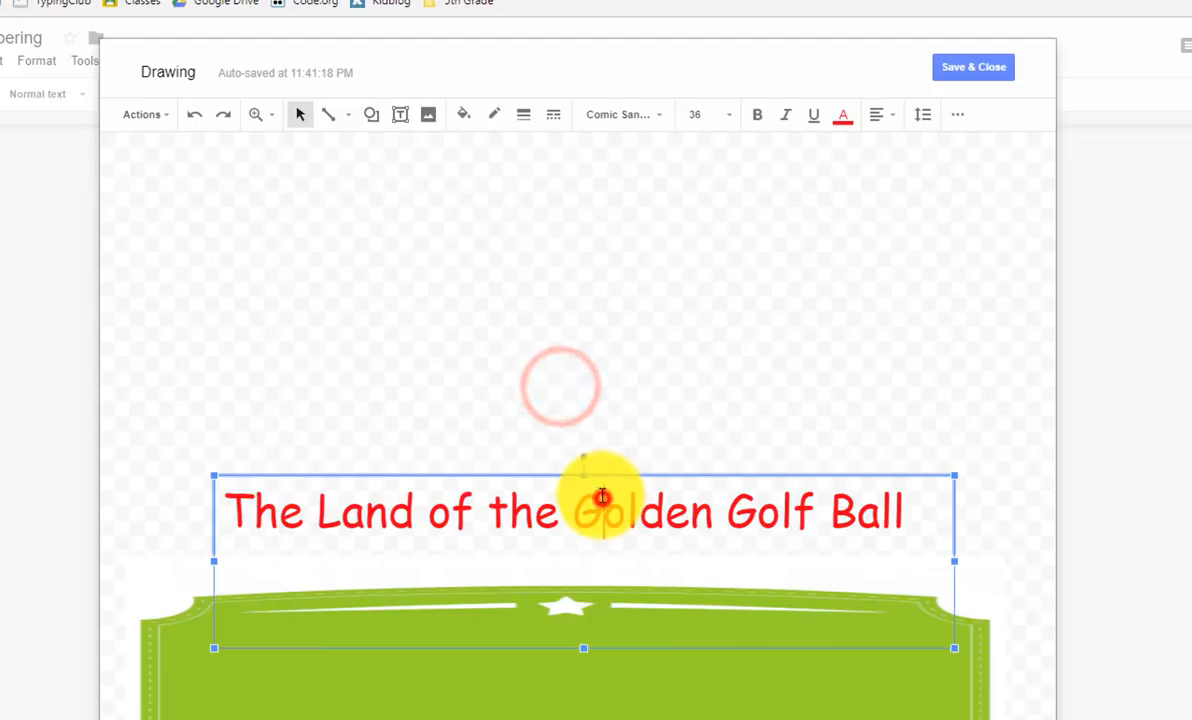
pyautogui.click(748, 480)
pyautogui.press('Delete')
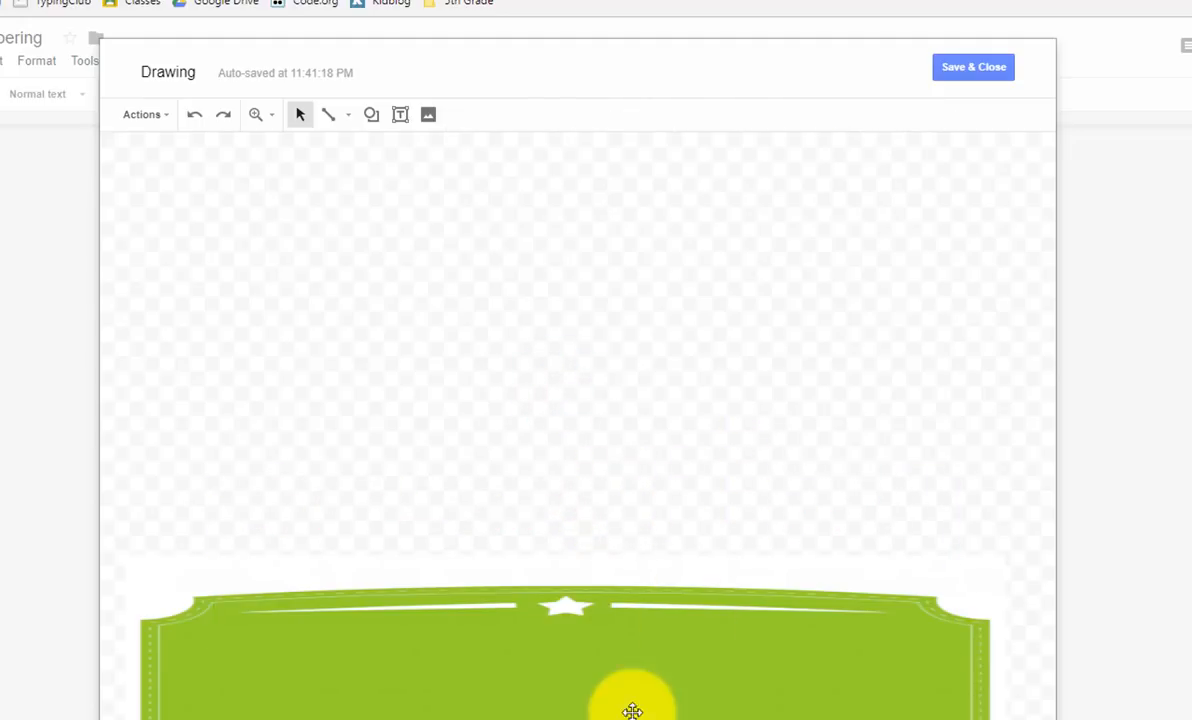
# - Move the green banner to the upper part of the canvas and draw a new text box across its inner area
pyautogui.moveTo(627, 708); pyautogui.dragTo(622, 389)
pyautogui.click(620, 638)
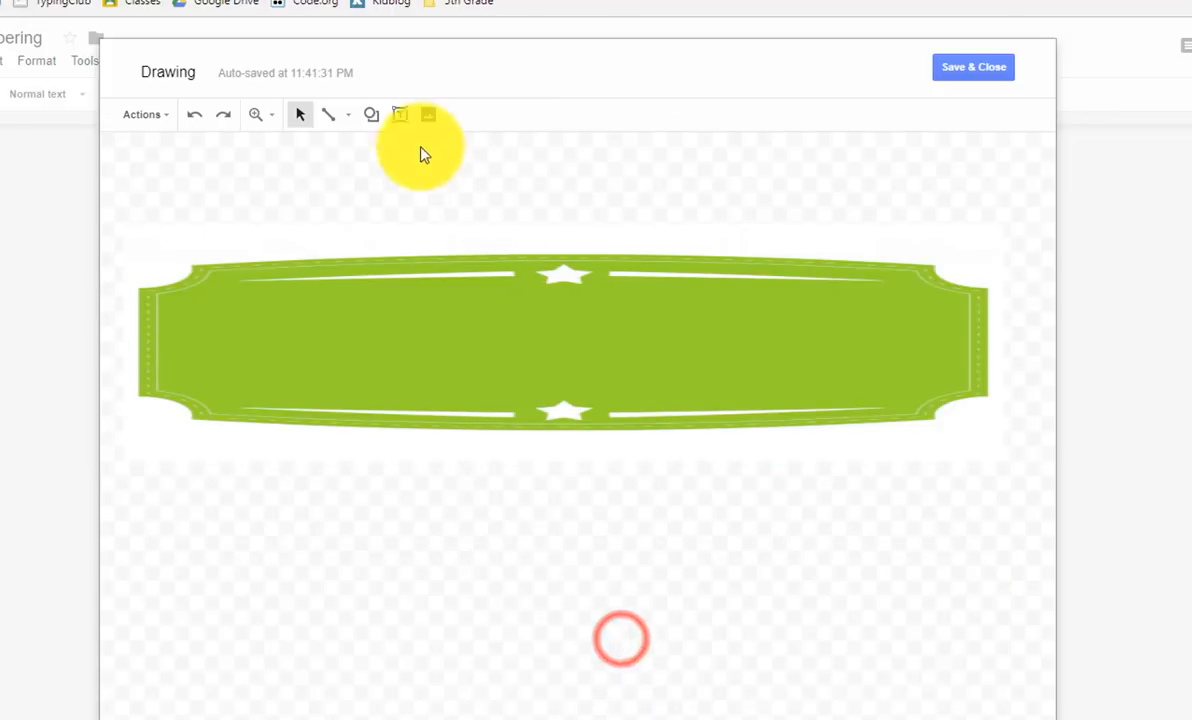
pyautogui.click(399, 114)
pyautogui.moveTo(192, 287); pyautogui.dragTo(951, 401)
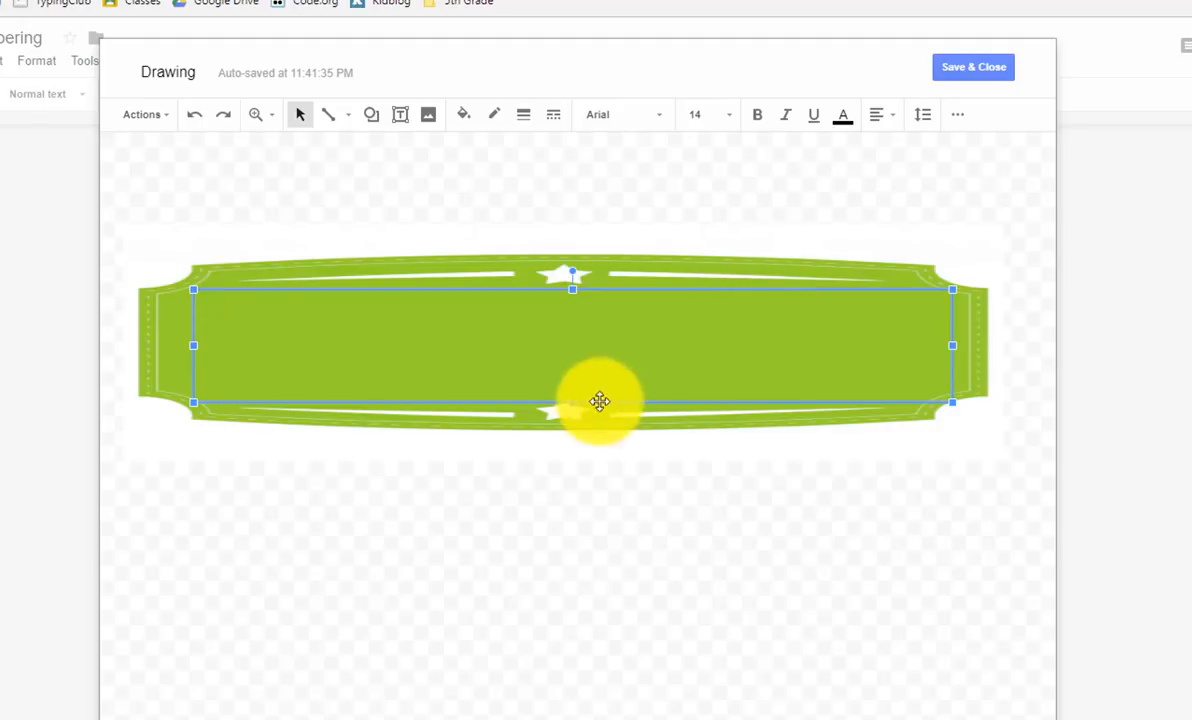
# - Paste the copied title into the new text box and move the box so the title is centred on the banner
pyautogui.click(380, 370)
pyautogui.hotkey('ctrl', 'v')
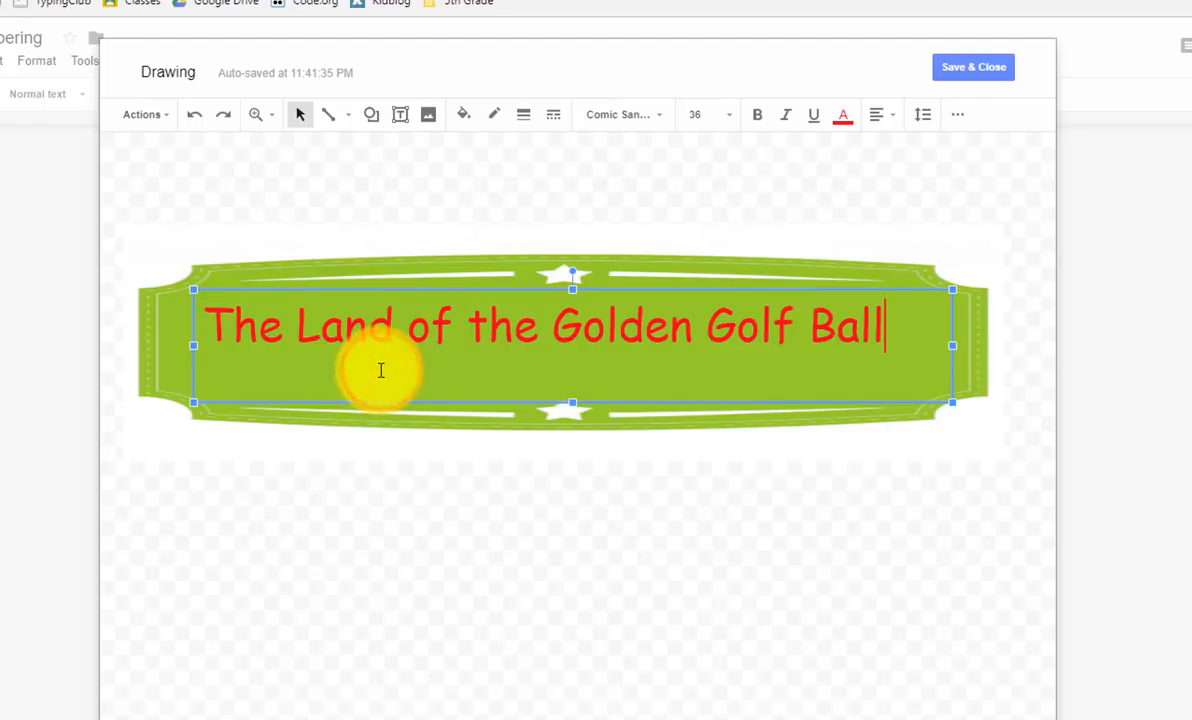
pyautogui.click(644, 580)
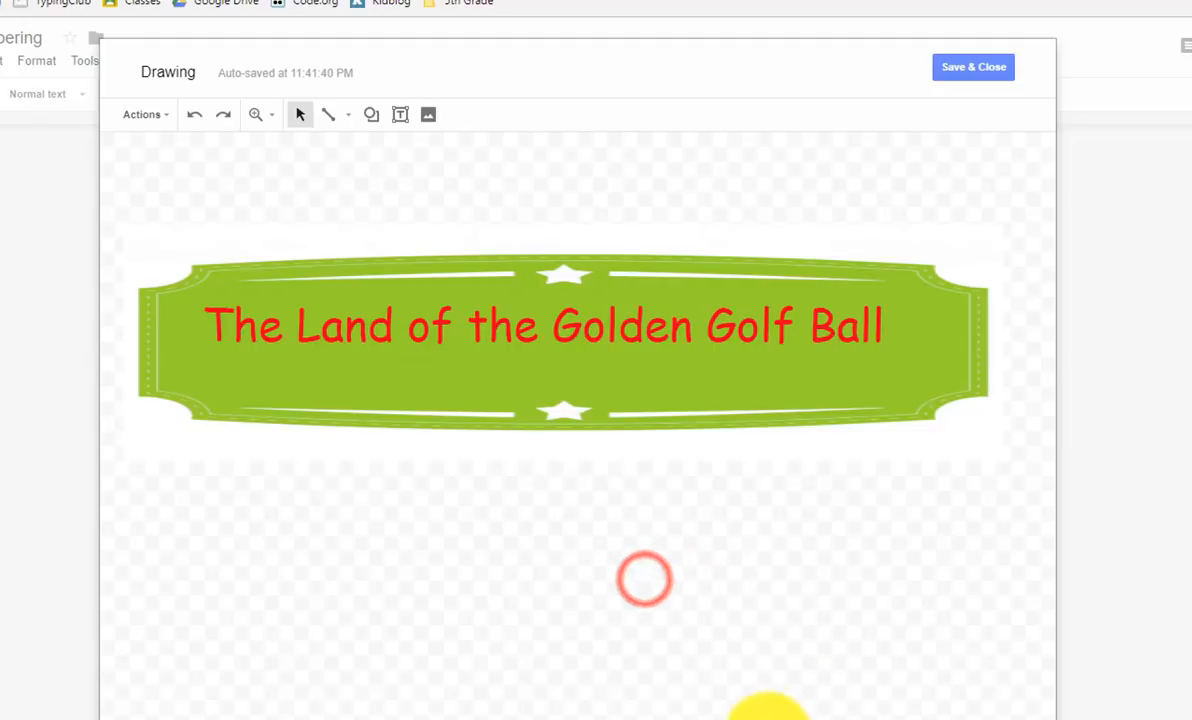
pyautogui.click(663, 325)
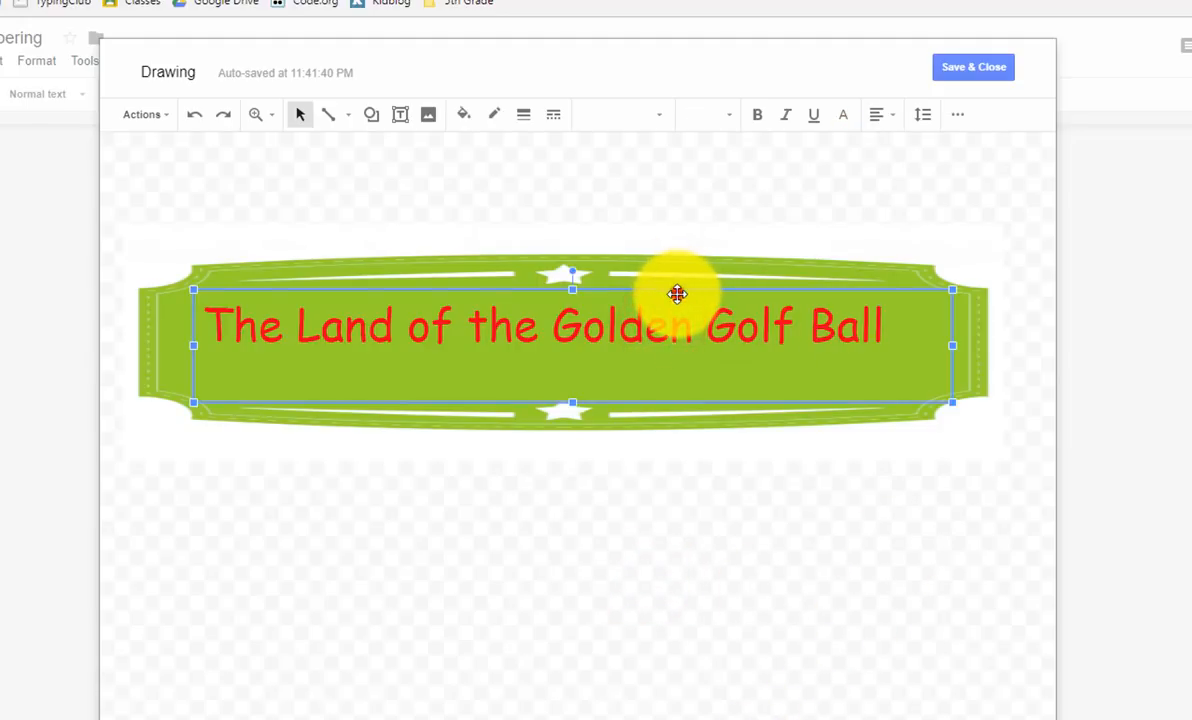
pyautogui.moveTo(677, 293); pyautogui.dragTo(712, 281)
pyautogui.click(732, 556)
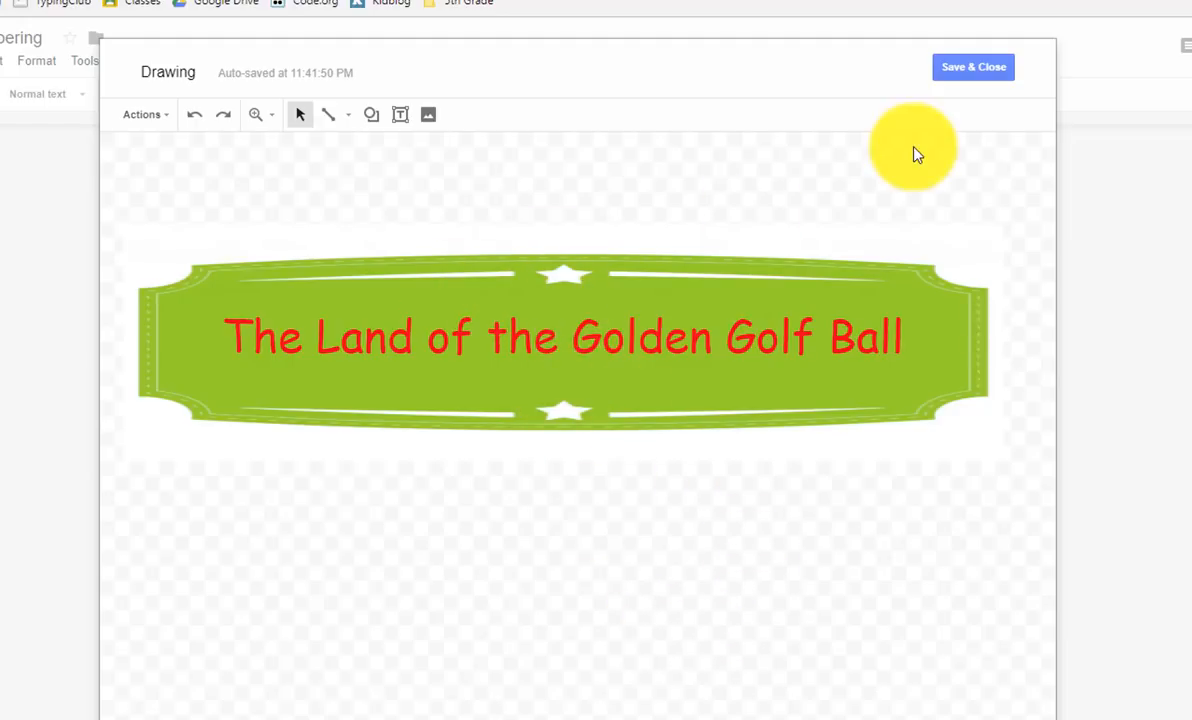
# - Save and close the title drawing, and set the inserted banner to wrap text
pyautogui.click(960, 79)
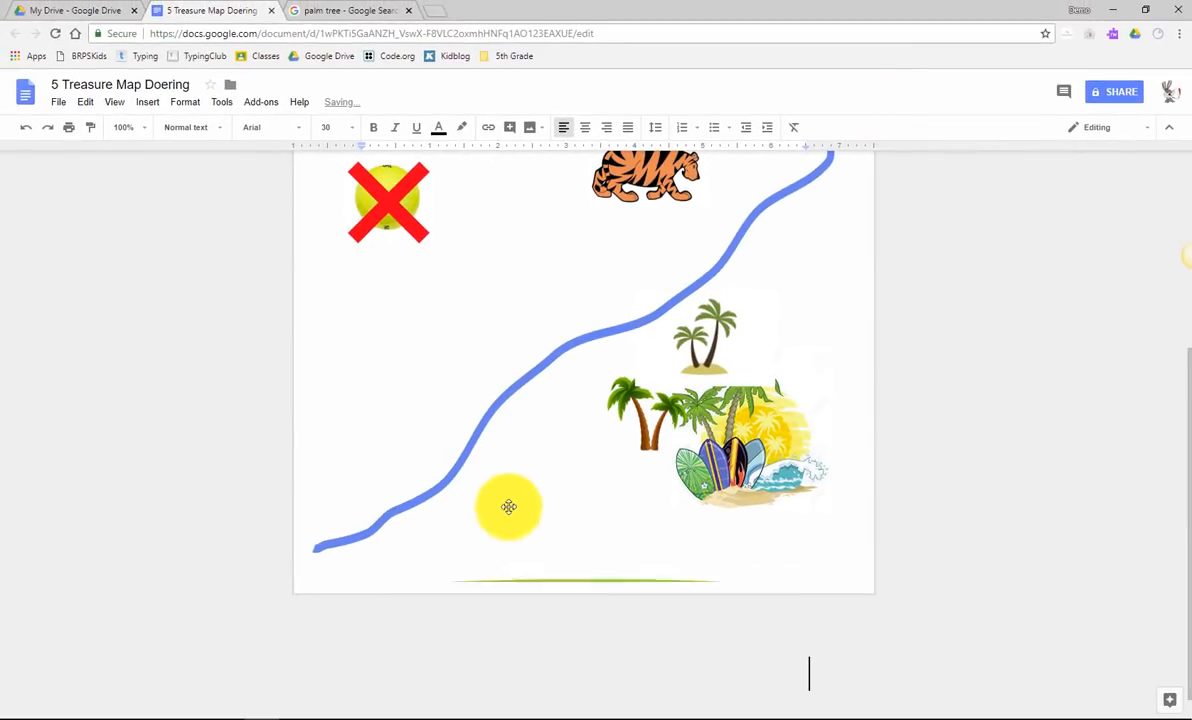
pyautogui.click(597, 582)
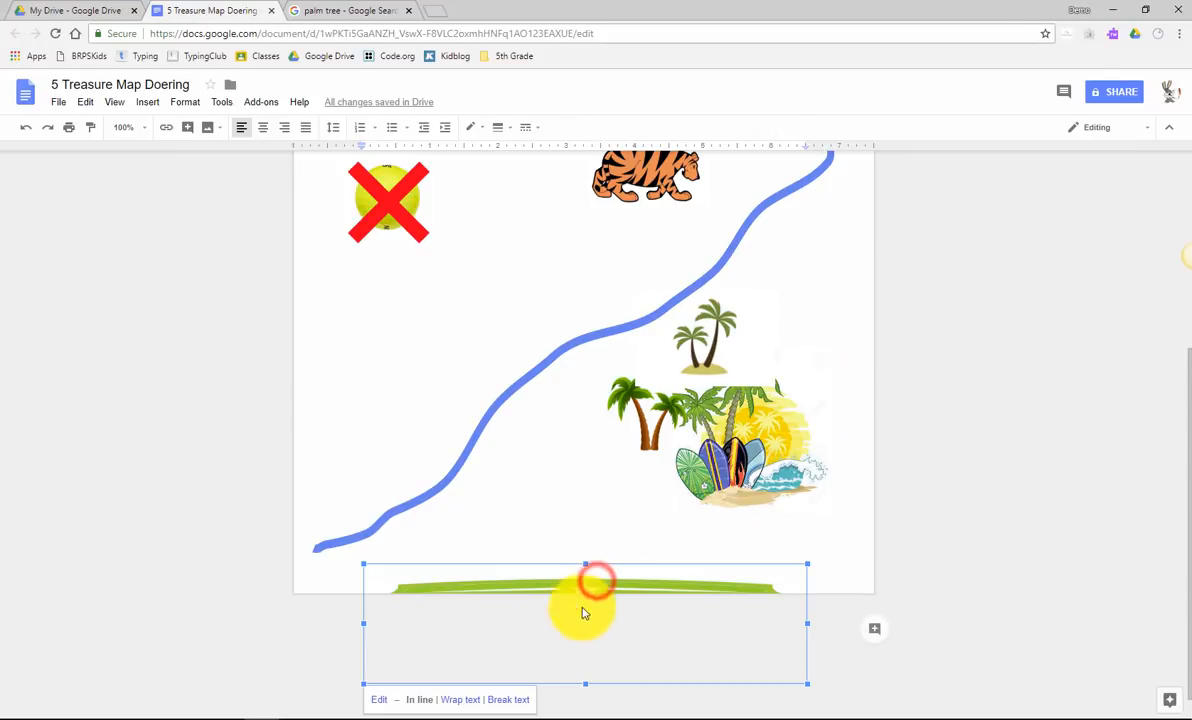
pyautogui.click(461, 701)
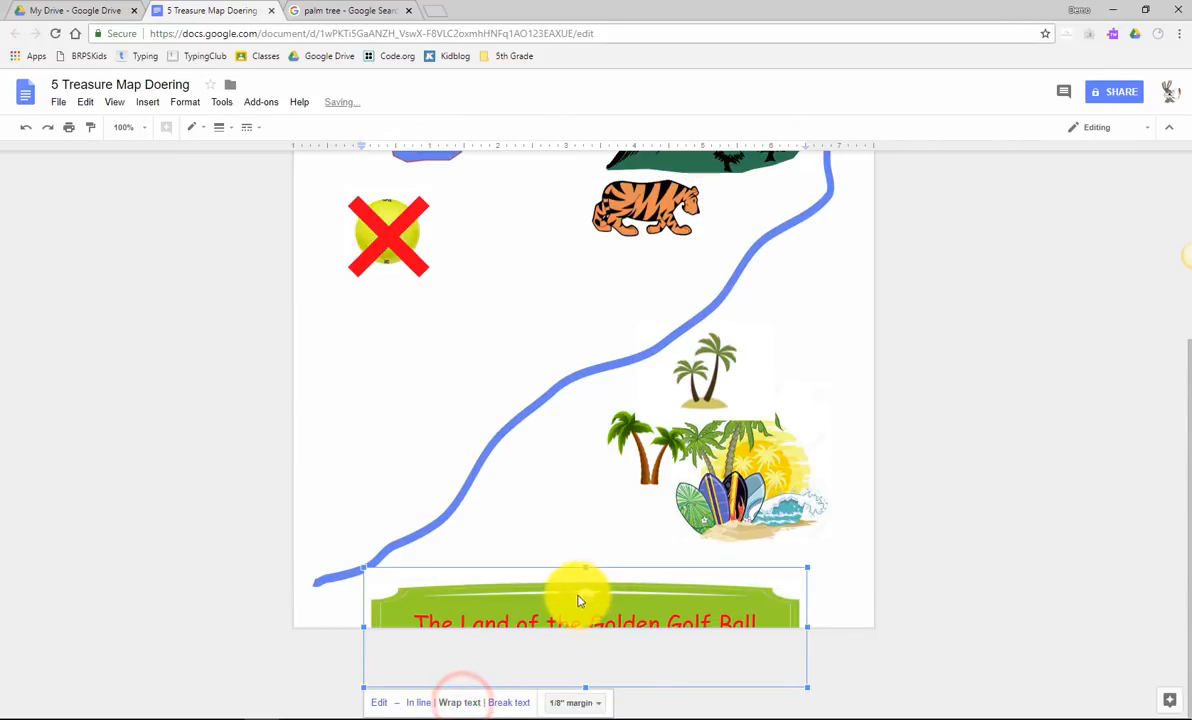
# - Move the title banner to the top of the map page, shifted slightly left over the compass
pyautogui.moveTo(584, 597); pyautogui.dragTo(666, 238)
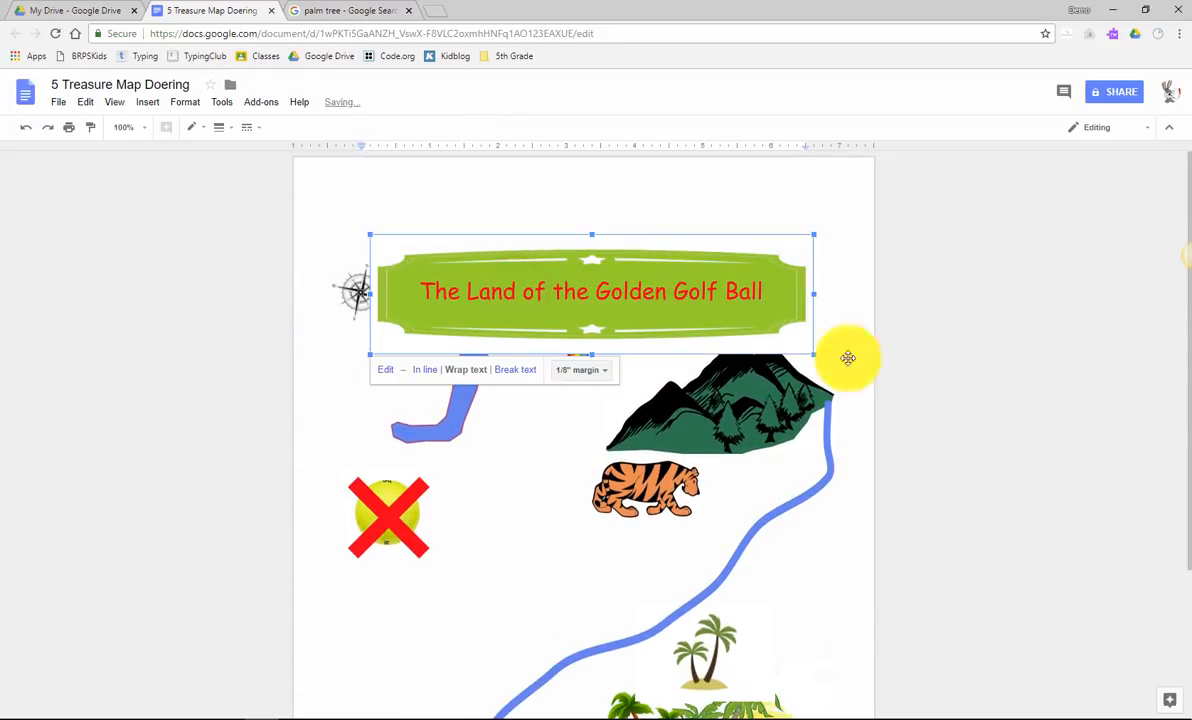
pyautogui.click(973, 334)
pyautogui.scroll(2, 628, 395)
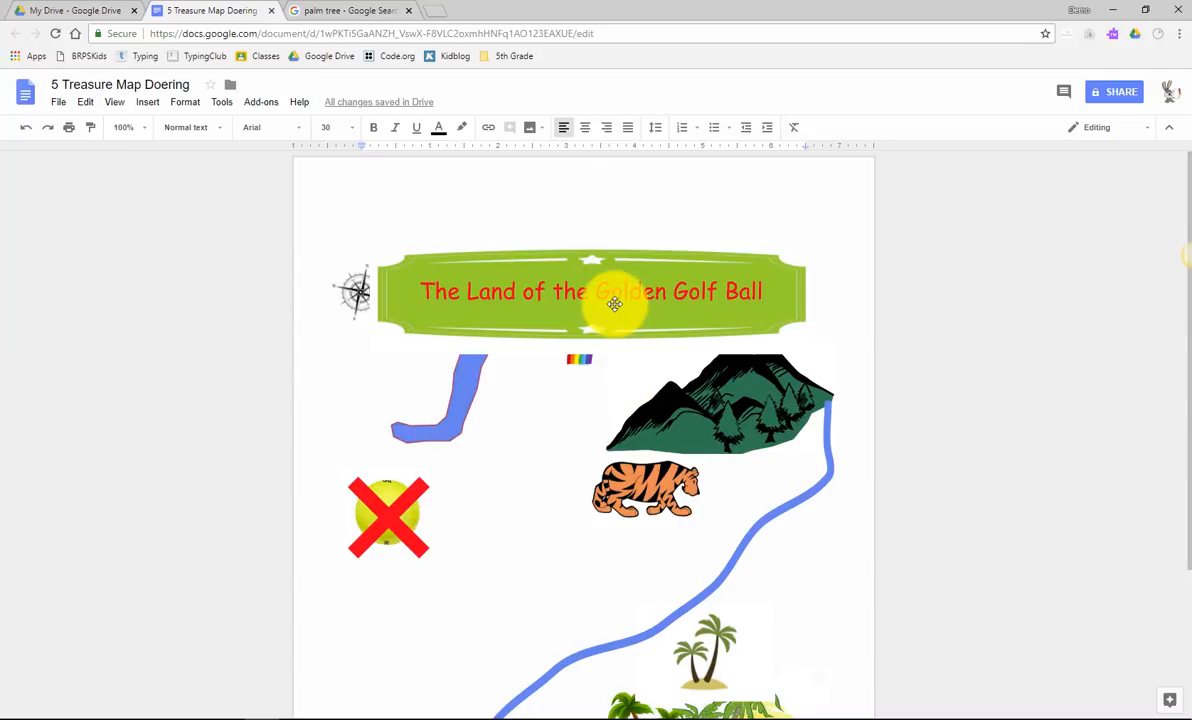
pyautogui.moveTo(614, 302); pyautogui.dragTo(606, 260)
pyautogui.click(968, 330)
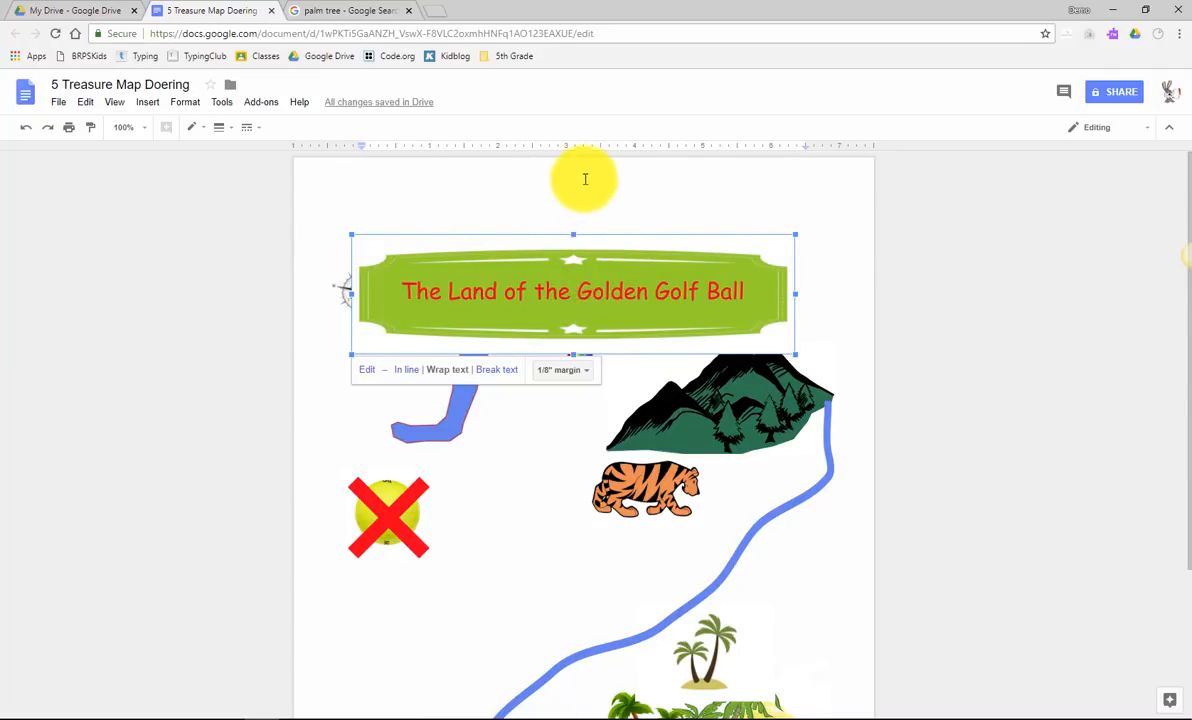
# - Move the title banner aside to the right and shift the rainbow, short river and compass down out of the title area
pyautogui.moveTo(606, 294); pyautogui.dragTo(833, 308)
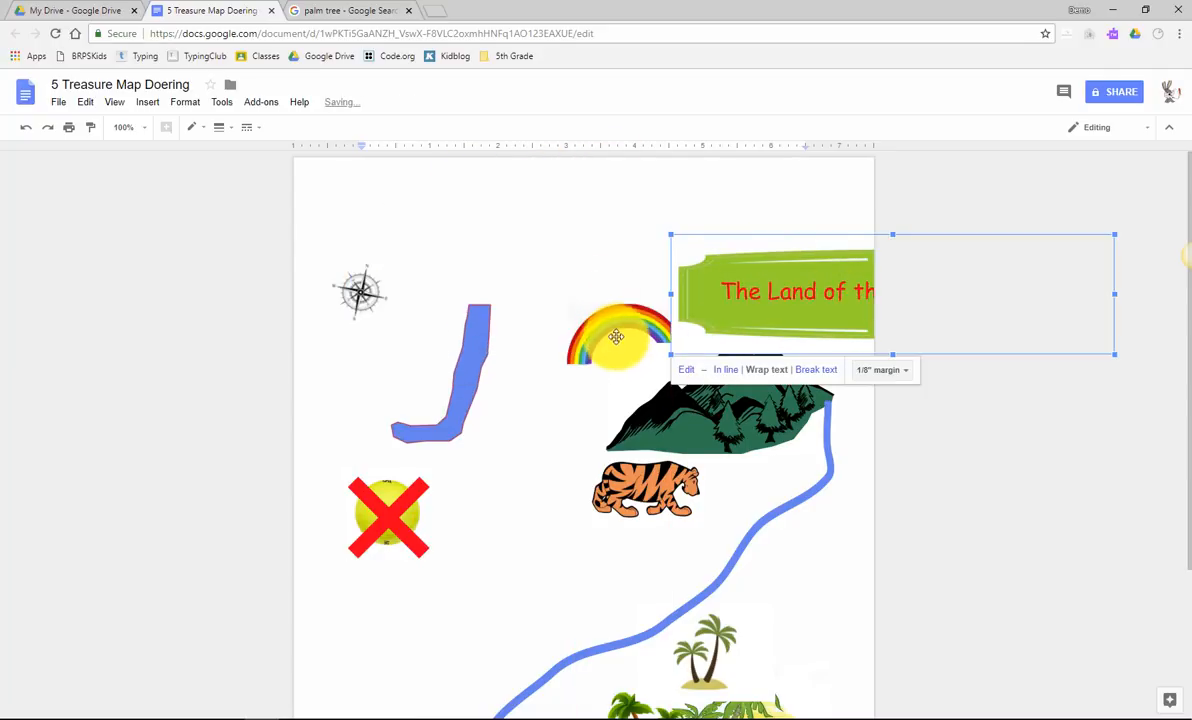
pyautogui.moveTo(627, 323); pyautogui.dragTo(538, 446)
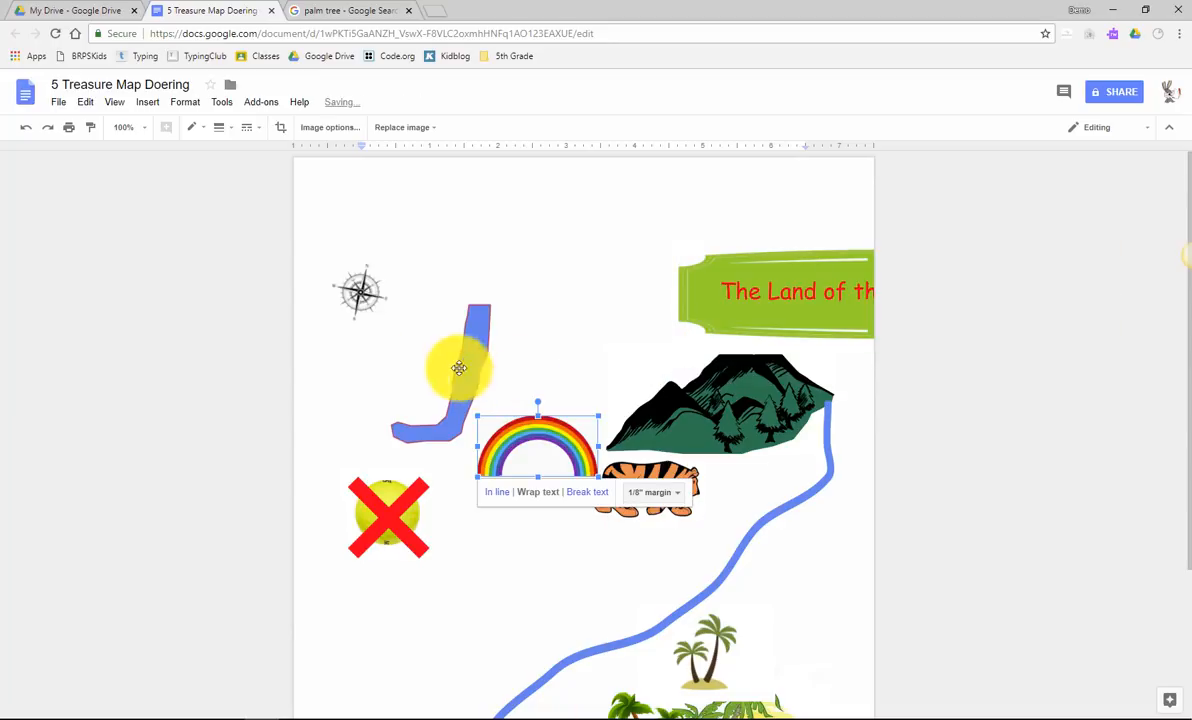
pyautogui.moveTo(475, 369); pyautogui.dragTo(449, 620)
pyautogui.moveTo(356, 297); pyautogui.dragTo(352, 405)
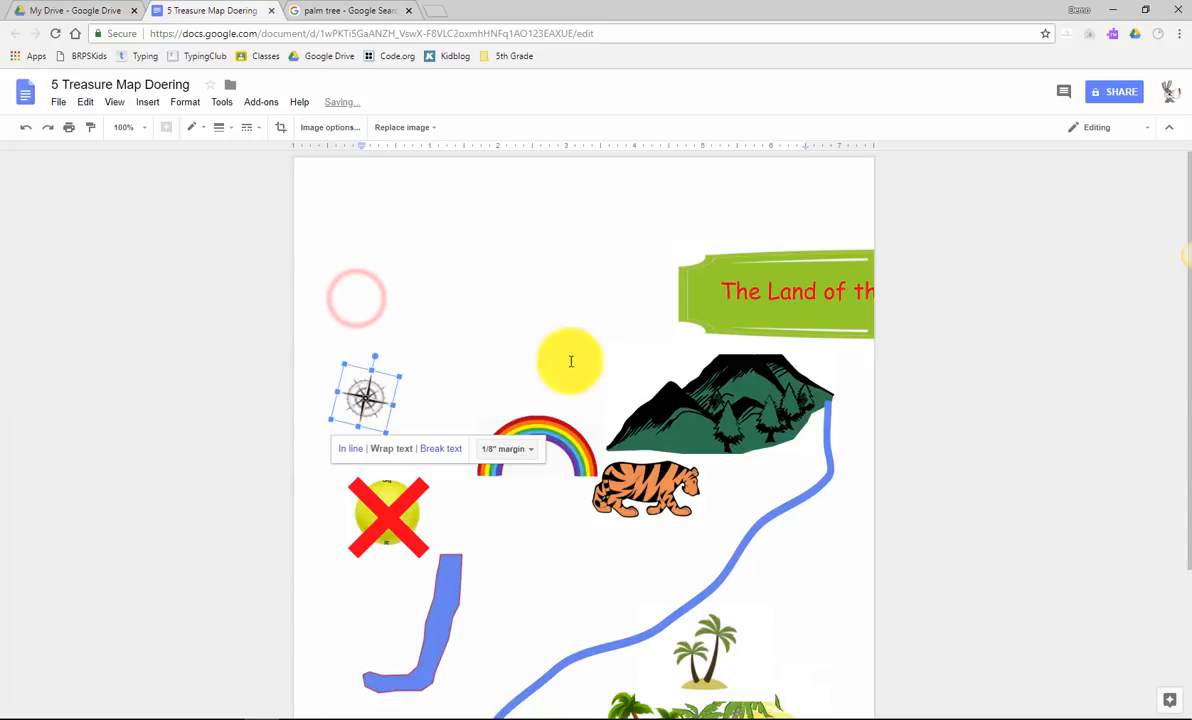
# - Move the title banner back so it is centred across the top of the page above the images
pyautogui.moveTo(763, 293); pyautogui.dragTo(458, 274)
pyautogui.click(1011, 364)
pyautogui.scroll(-2, 657, 407)
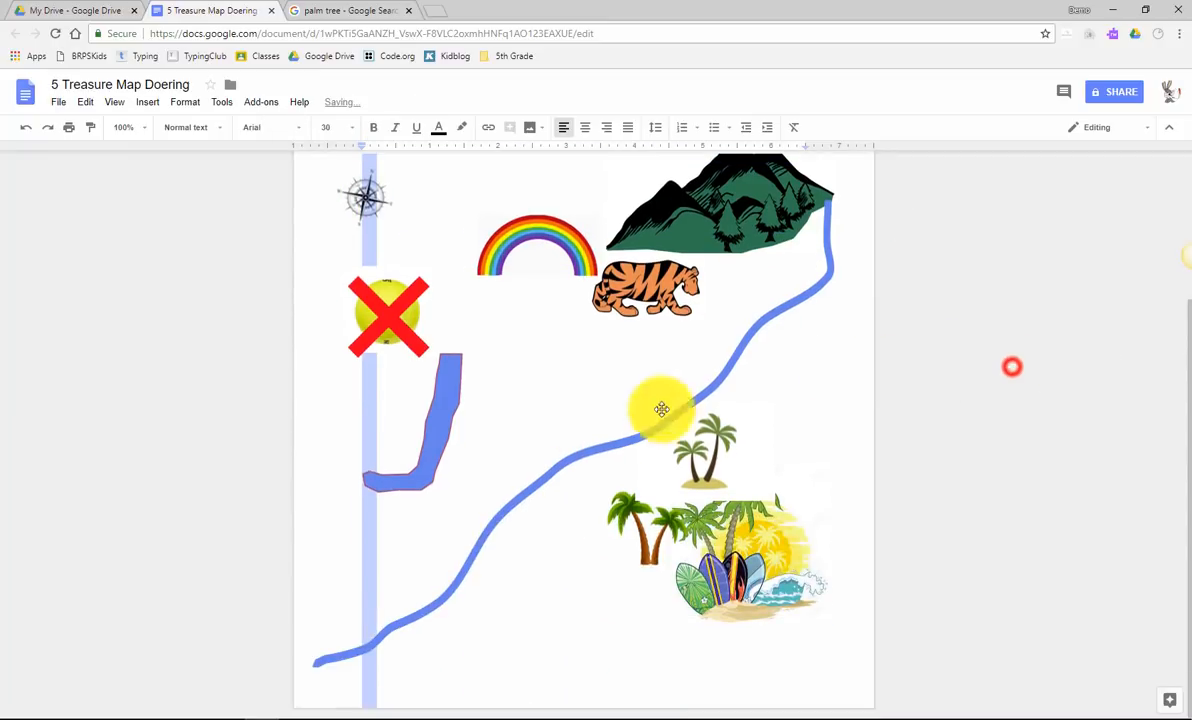
# - Try to reposition the rainbow, and undo the accidental move of the long river
pyautogui.scroll(2, 550, 480)
pyautogui.scroll(-1, 525, 560)
pyautogui.click(530, 583)
pyautogui.scroll(-1, 551, 330)
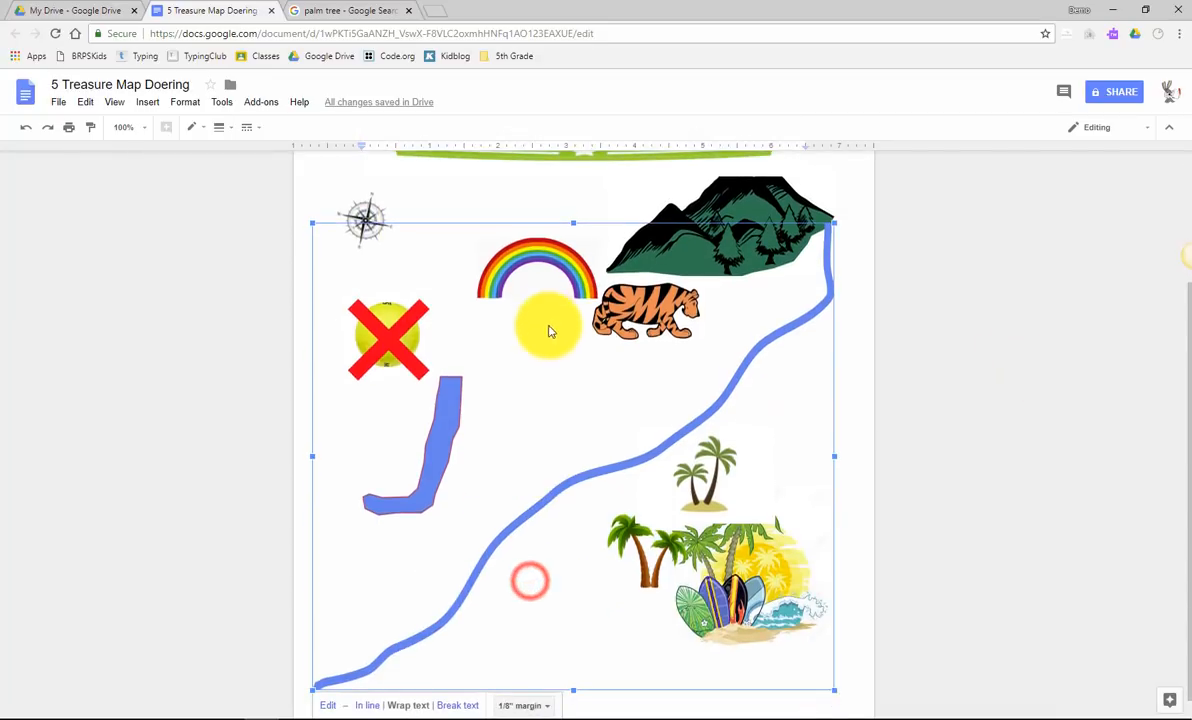
pyautogui.scroll(2, 979, 428)
pyautogui.click(979, 426)
pyautogui.scroll(-2, 900, 420)
pyautogui.scroll(2, 871, 418)
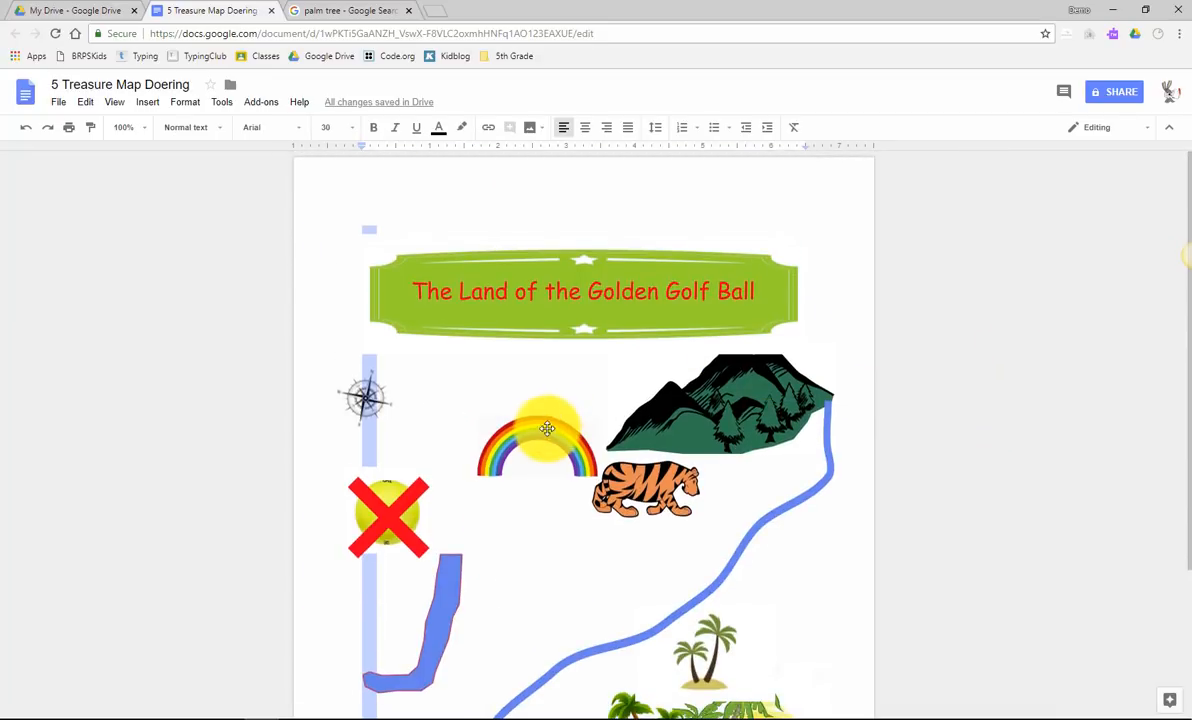
pyautogui.scroll(-1, 545, 420)
pyautogui.moveTo(545, 420)
pyautogui.mouseDown()
pyautogui.moveTo(559, 364)
pyautogui.moveTo(547, 436)
pyautogui.mouseUp()
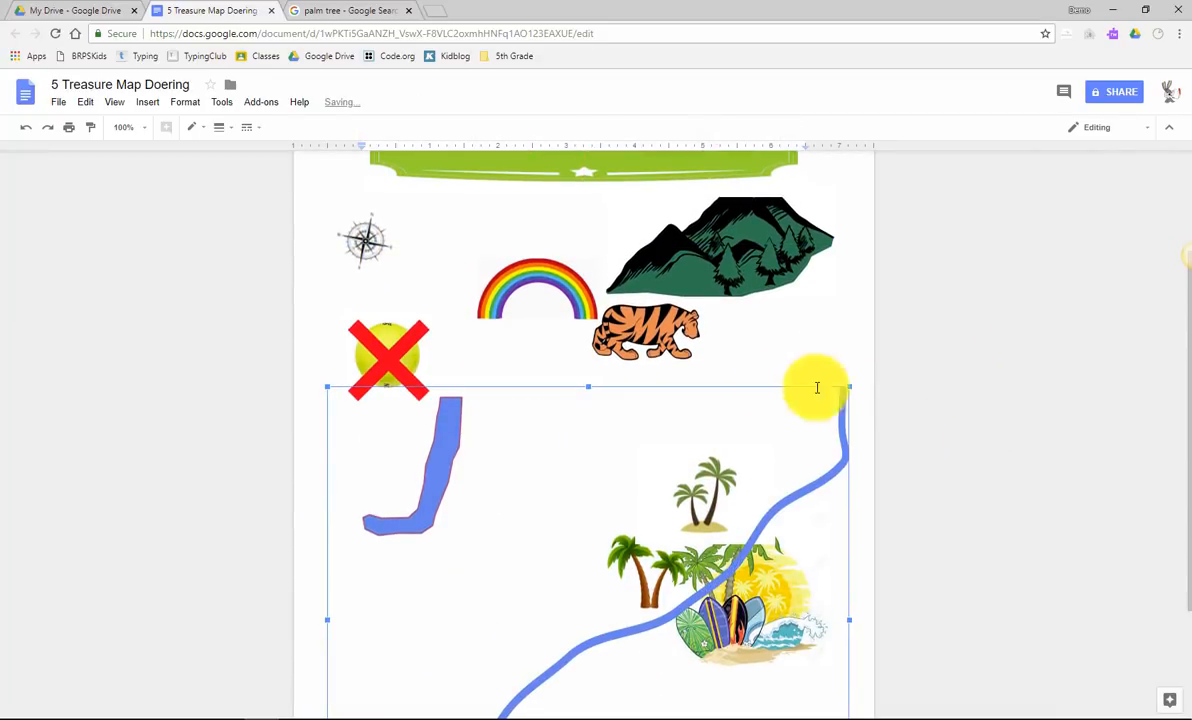
pyautogui.click(31, 132)
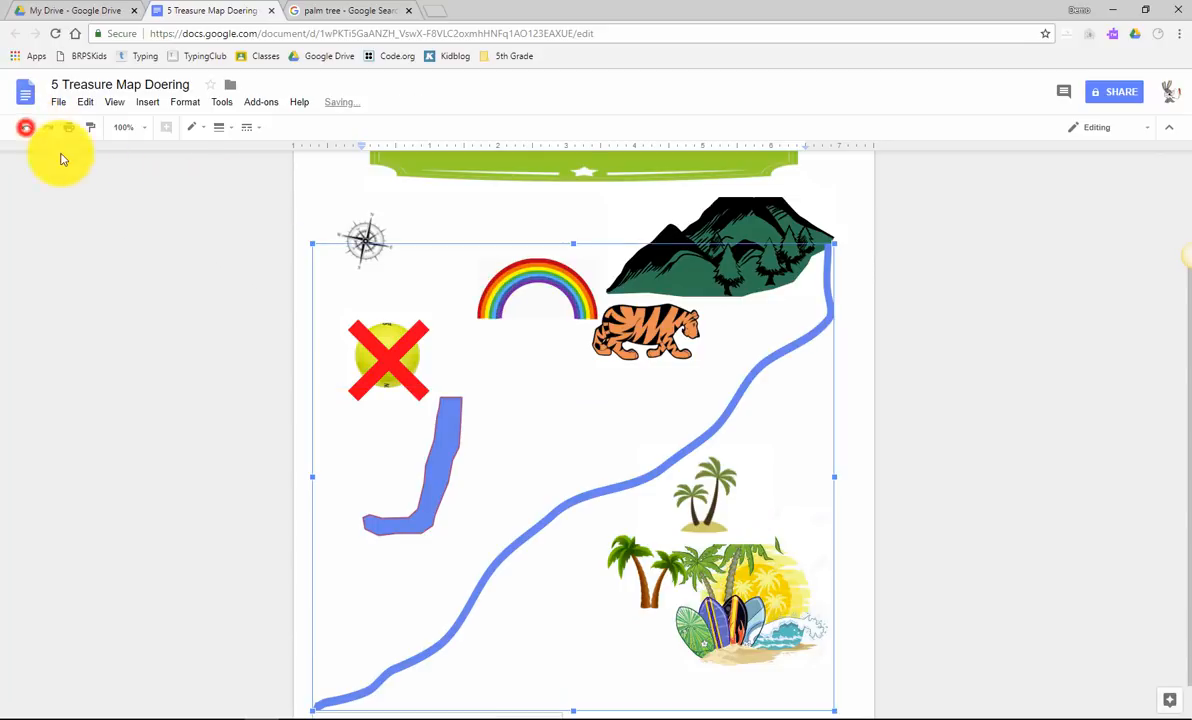
pyautogui.click(1044, 336)
# - Move the rainbow up so it sits directly below the title banner, beside the mountain
pyautogui.scroll(-1, 1044, 336)
pyautogui.click(540, 243)
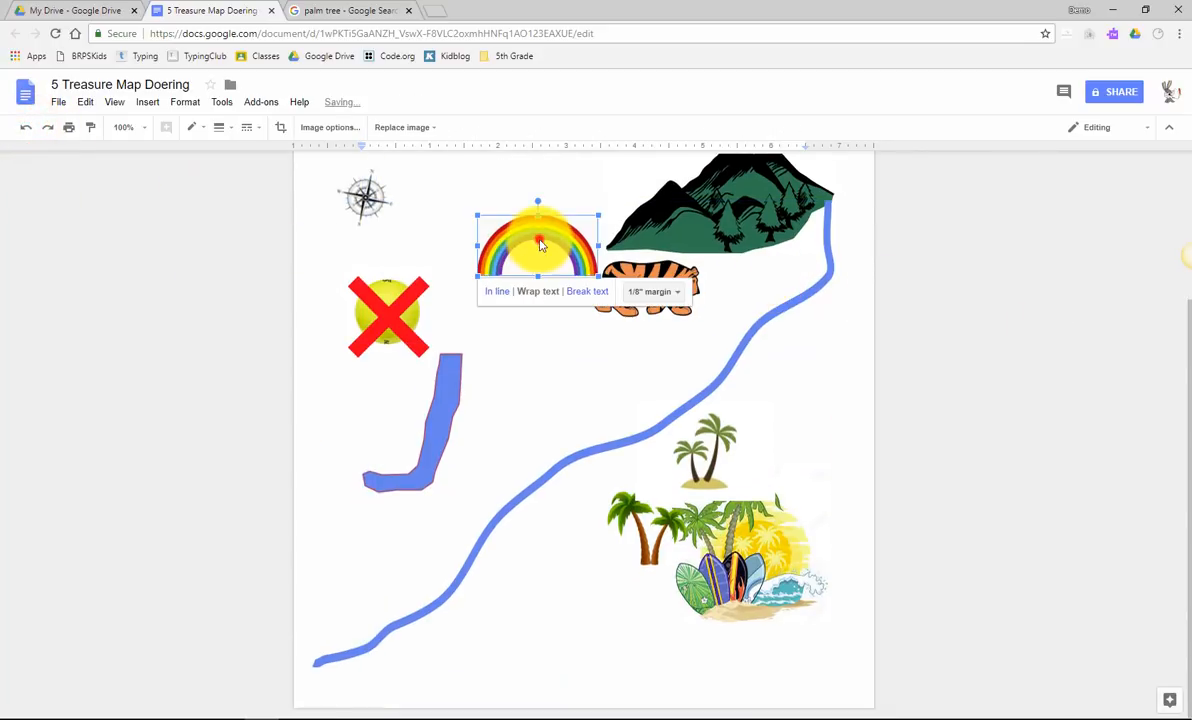
pyautogui.scroll(2, 561, 400)
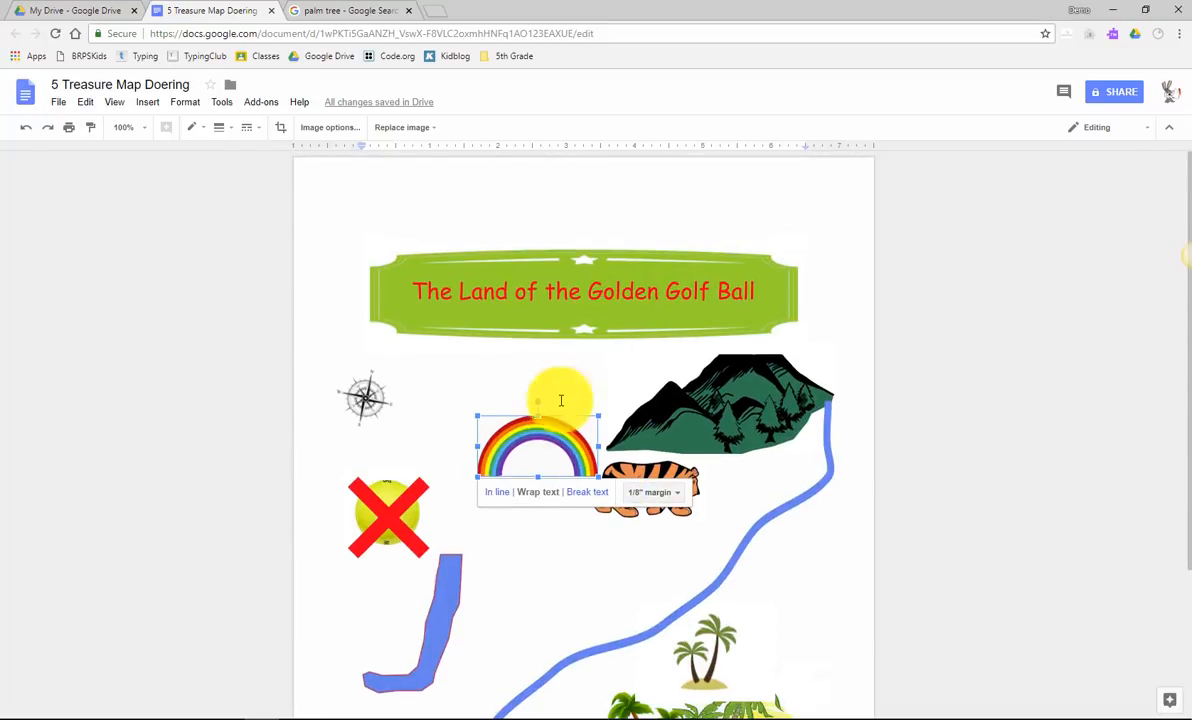
pyautogui.moveTo(554, 426); pyautogui.dragTo(572, 381)
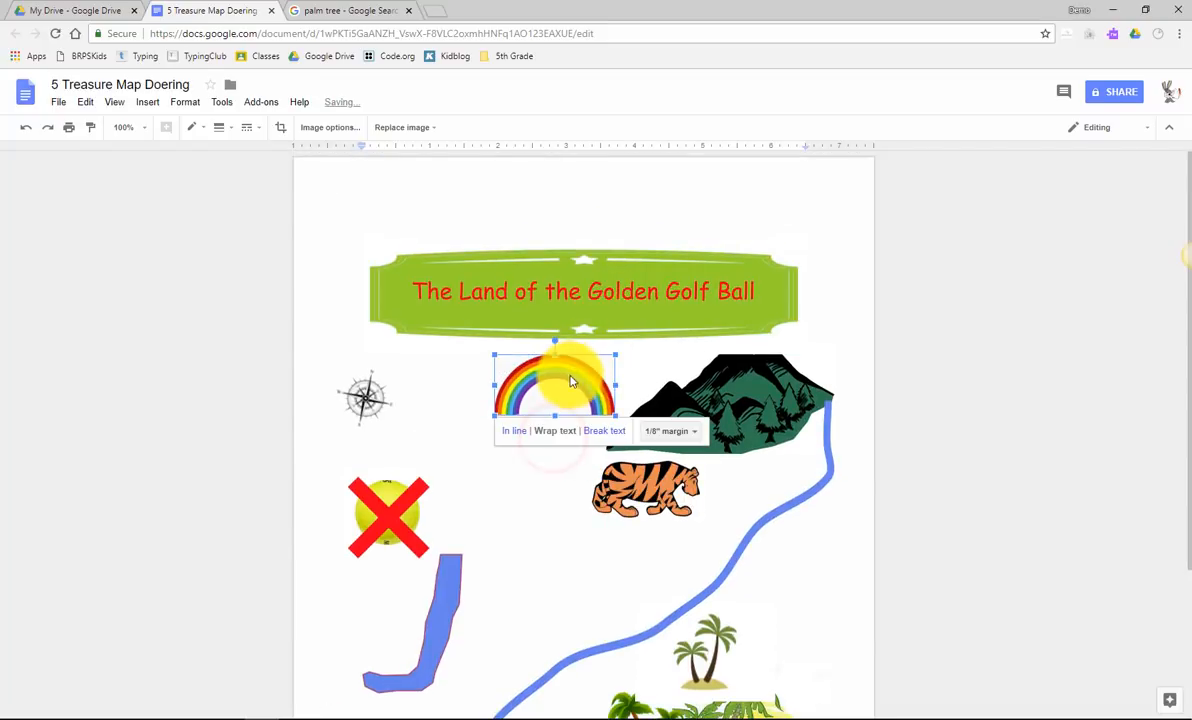
pyautogui.click(1022, 436)
# - Move the short river up and right, between the crossed-out ball and the tiger
pyautogui.scroll(-2, 1000, 440)
pyautogui.click(447, 432)
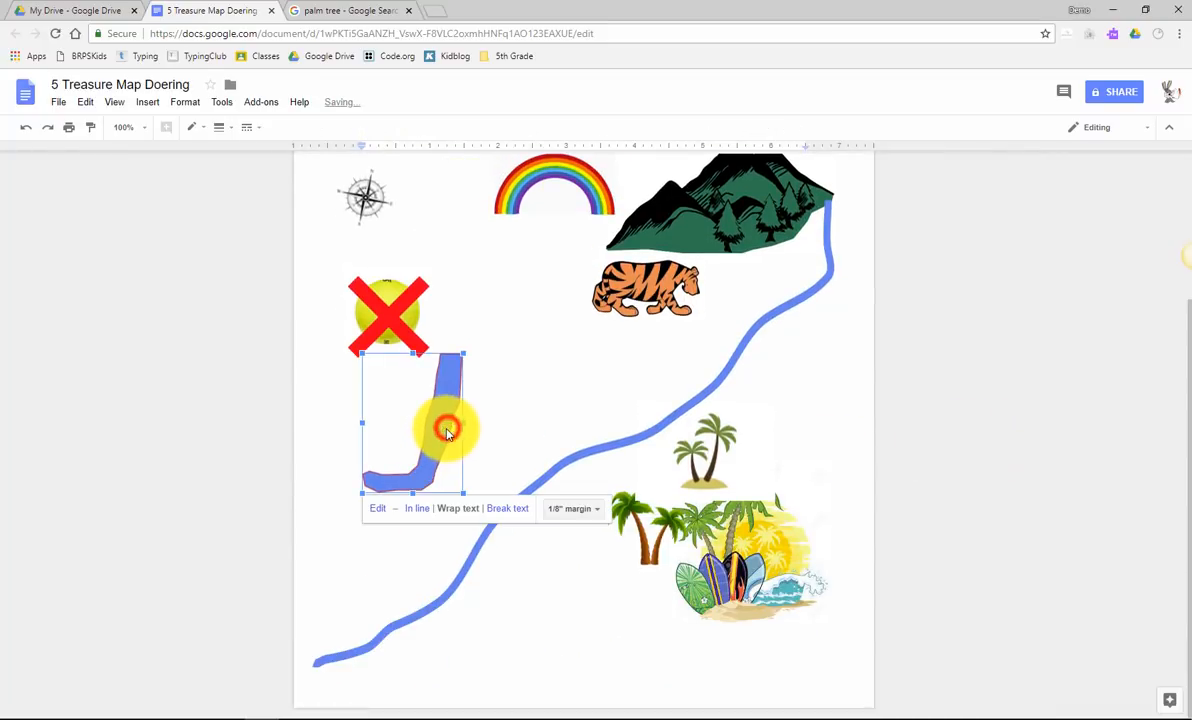
pyautogui.moveTo(447, 432); pyautogui.dragTo(522, 325)
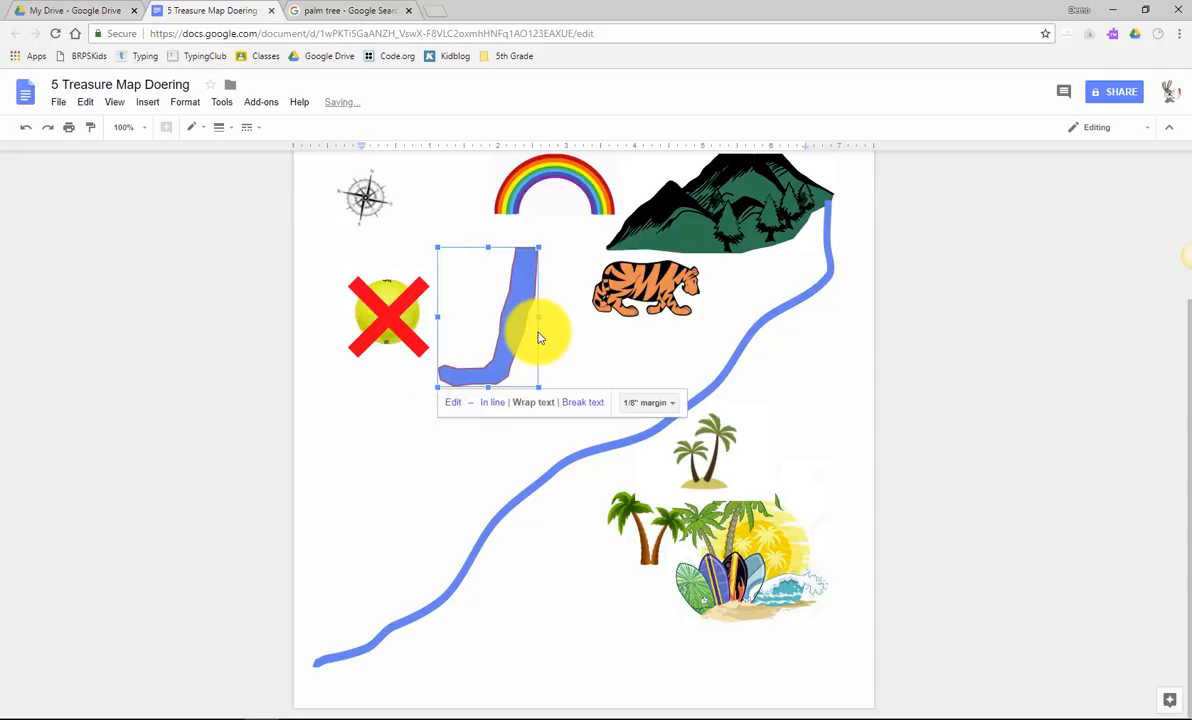
pyautogui.click(1040, 356)
pyautogui.scroll(2, 890, 350)
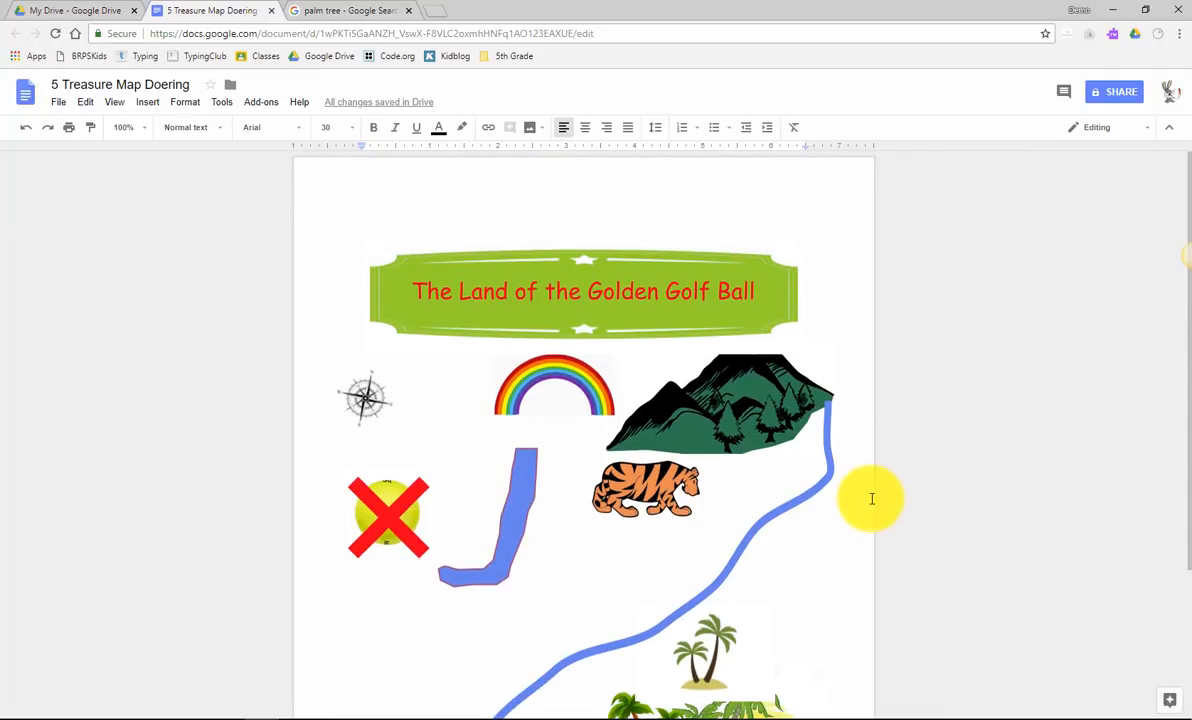
pyautogui.scroll(-2, 870, 497)
pyautogui.scroll(2, 857, 481)
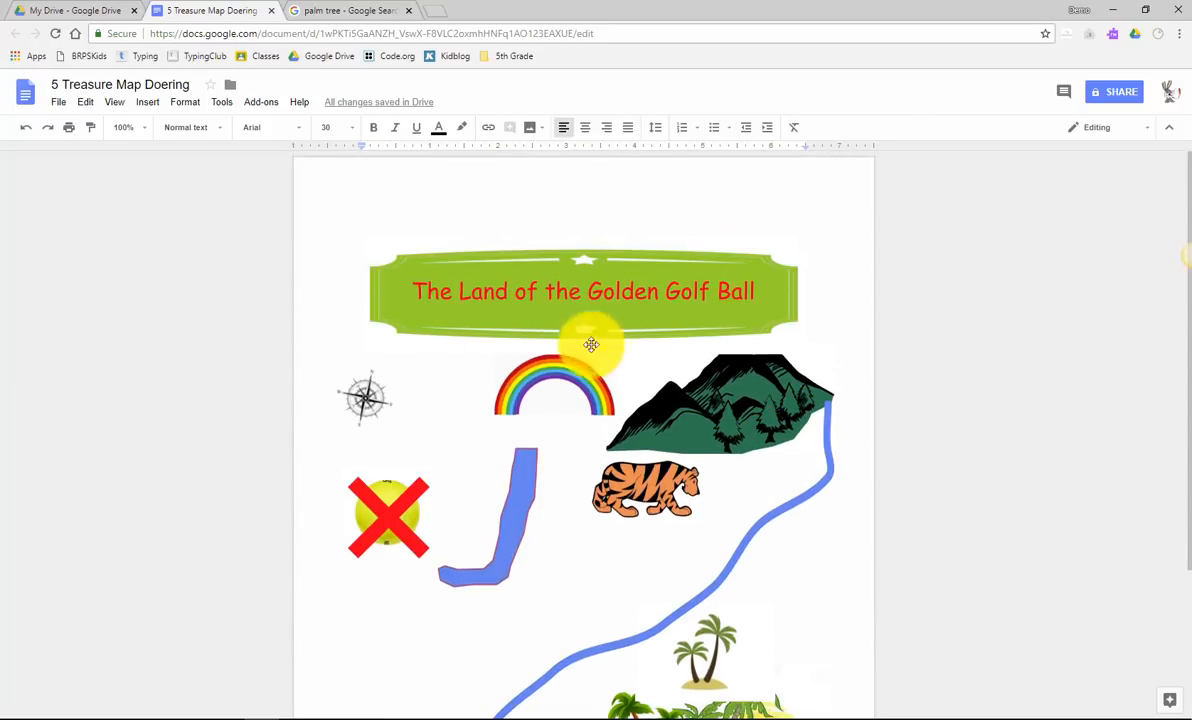
pyautogui.scroll(-2, 652, 545)
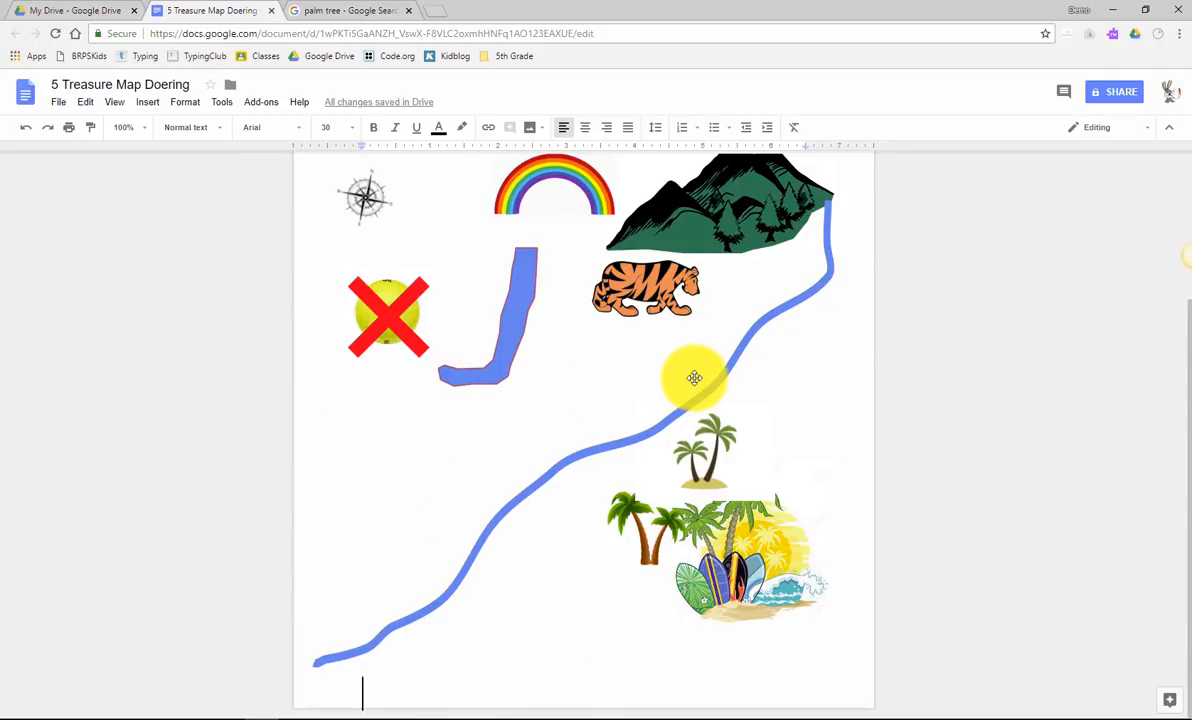
pyautogui.scroll(2, 694, 377)
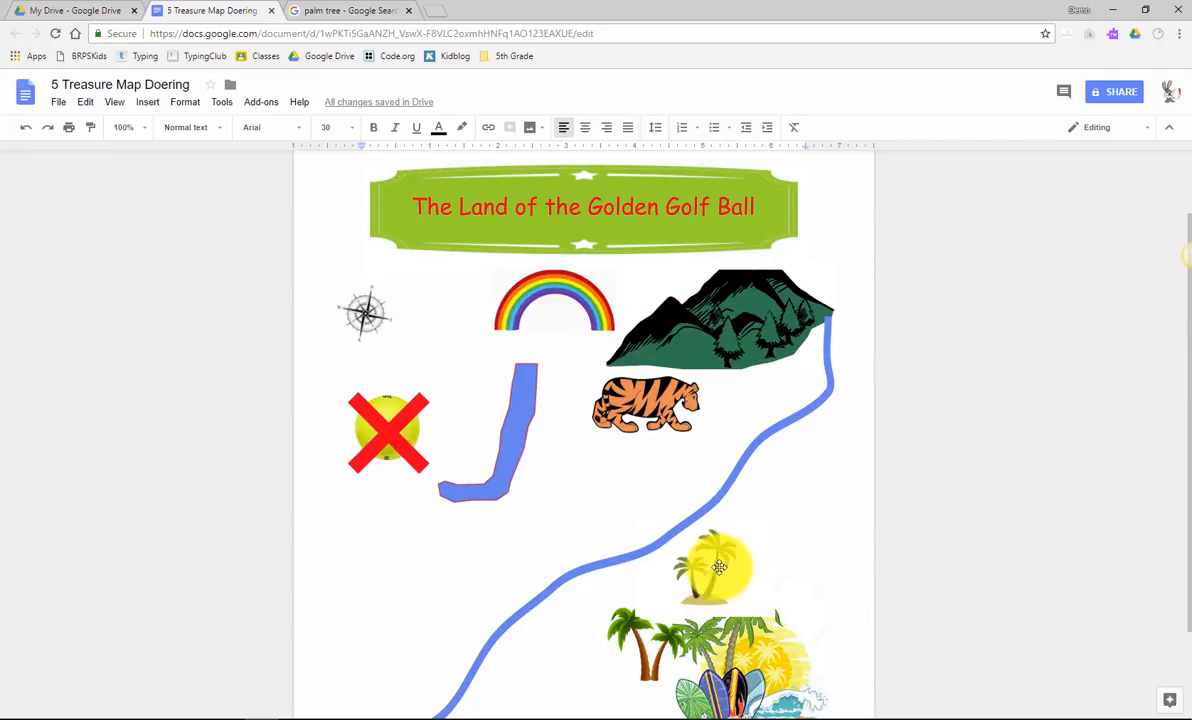
# - Spread out the surfboard beach scene and the two palm tree images in the map's lower right so they do not overlap
pyautogui.scroll(-3, 732, 607)
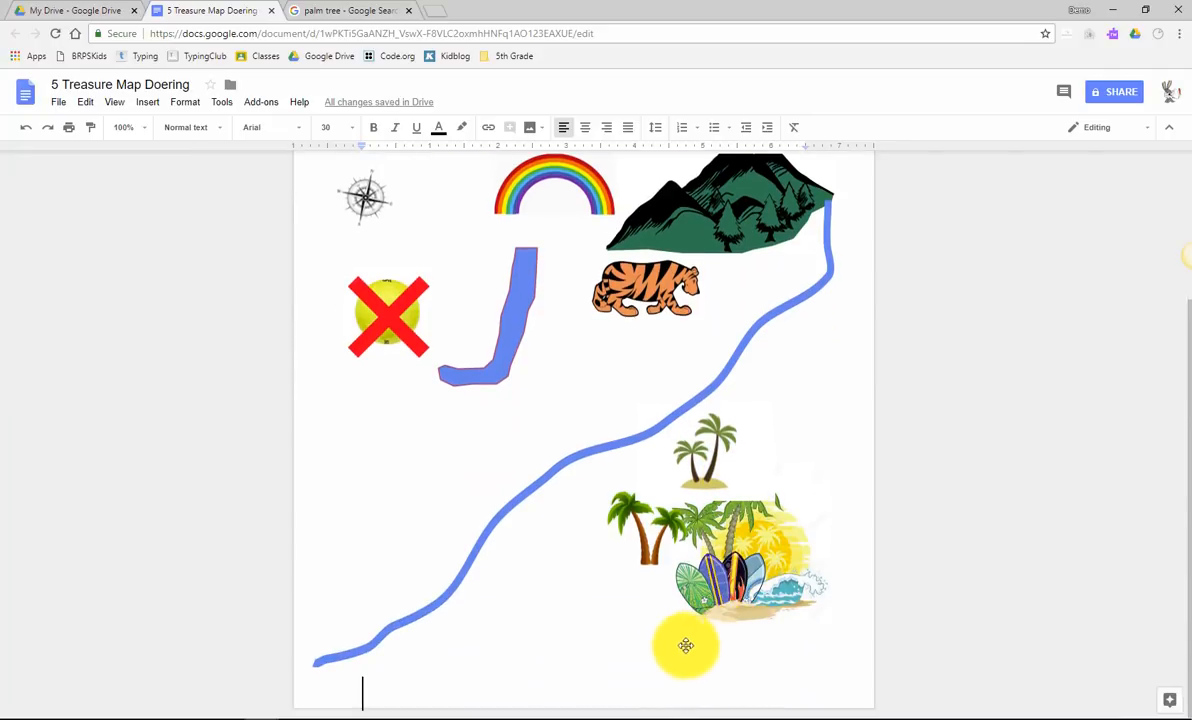
pyautogui.moveTo(686, 540); pyautogui.dragTo(688, 570)
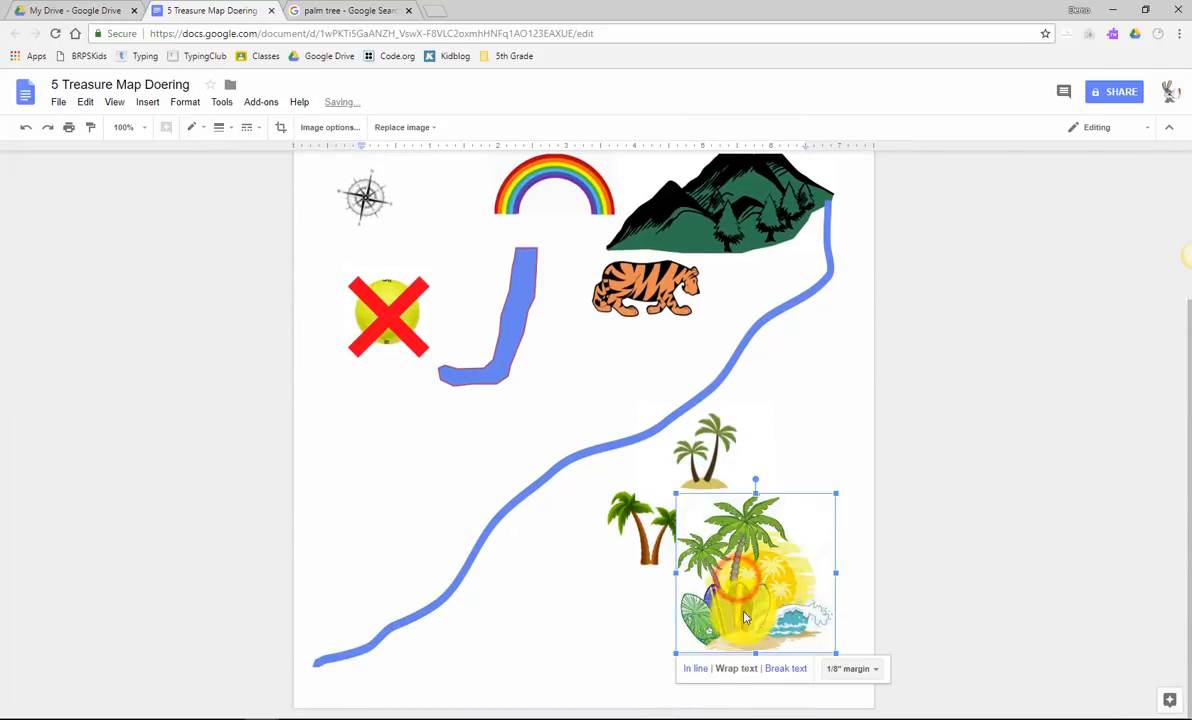
pyautogui.click(647, 505)
pyautogui.moveTo(639, 513); pyautogui.dragTo(612, 607)
pyautogui.click(609, 680)
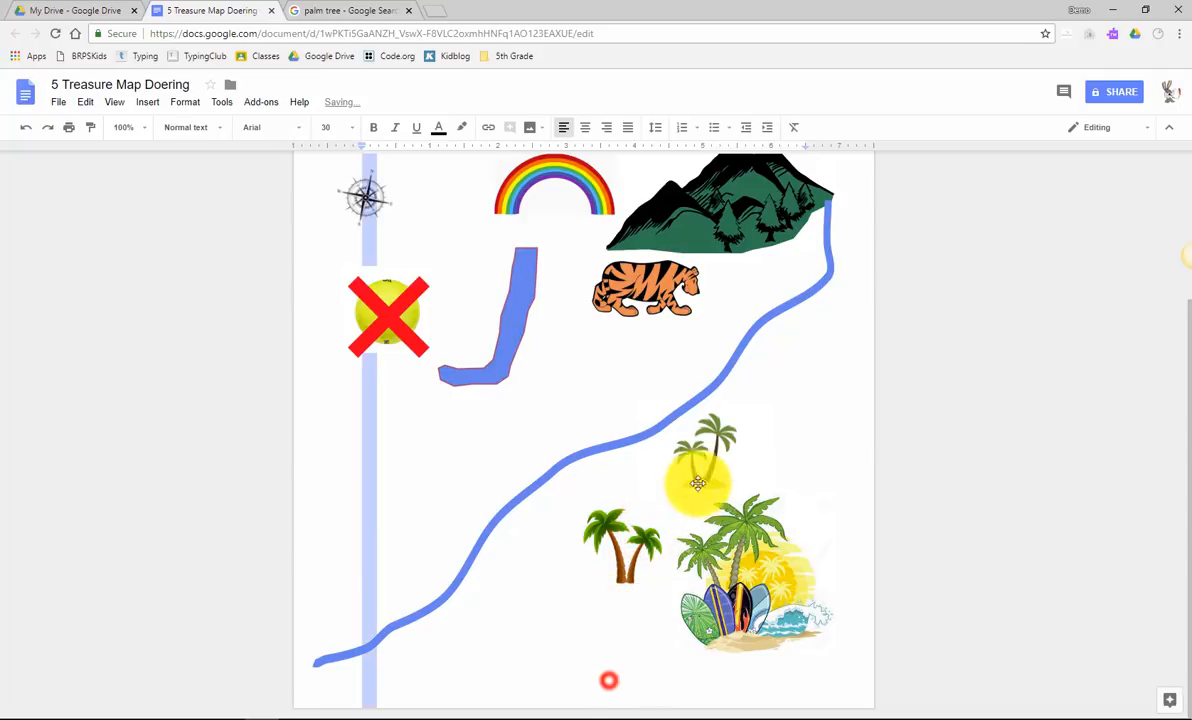
pyautogui.moveTo(707, 465); pyautogui.dragTo(771, 430)
pyautogui.click(968, 428)
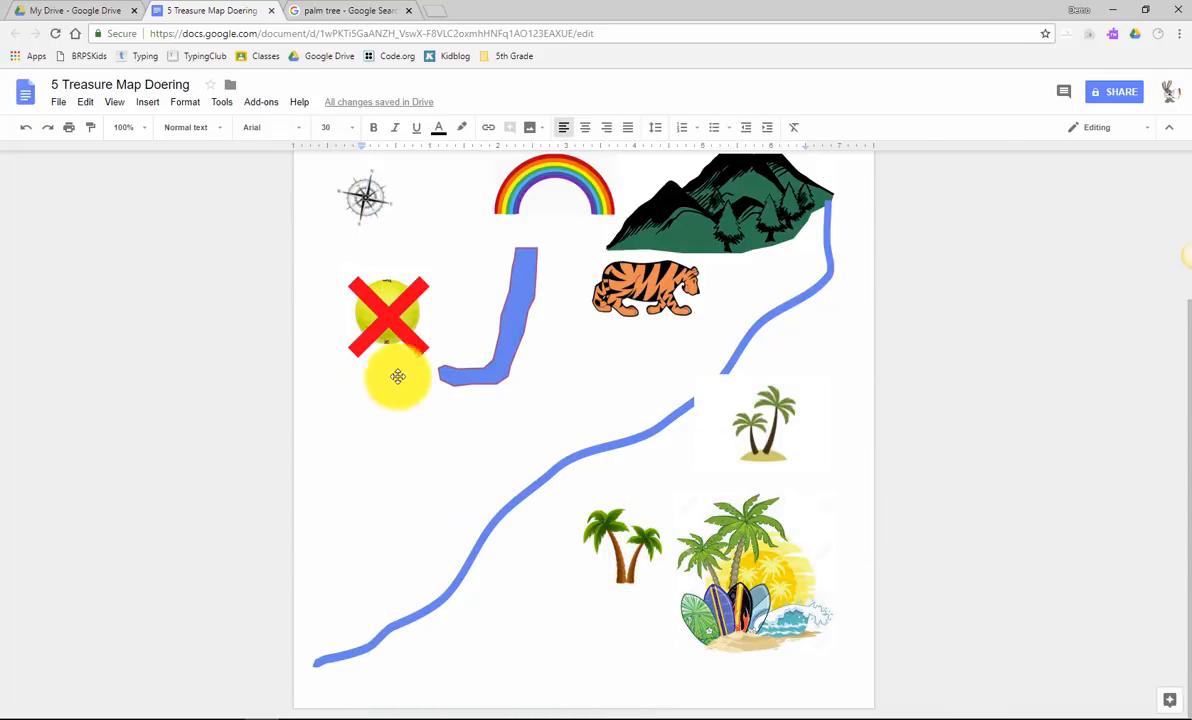
# - Try to select the short river that lies within the long river's drawing area
pyautogui.click(512, 350)
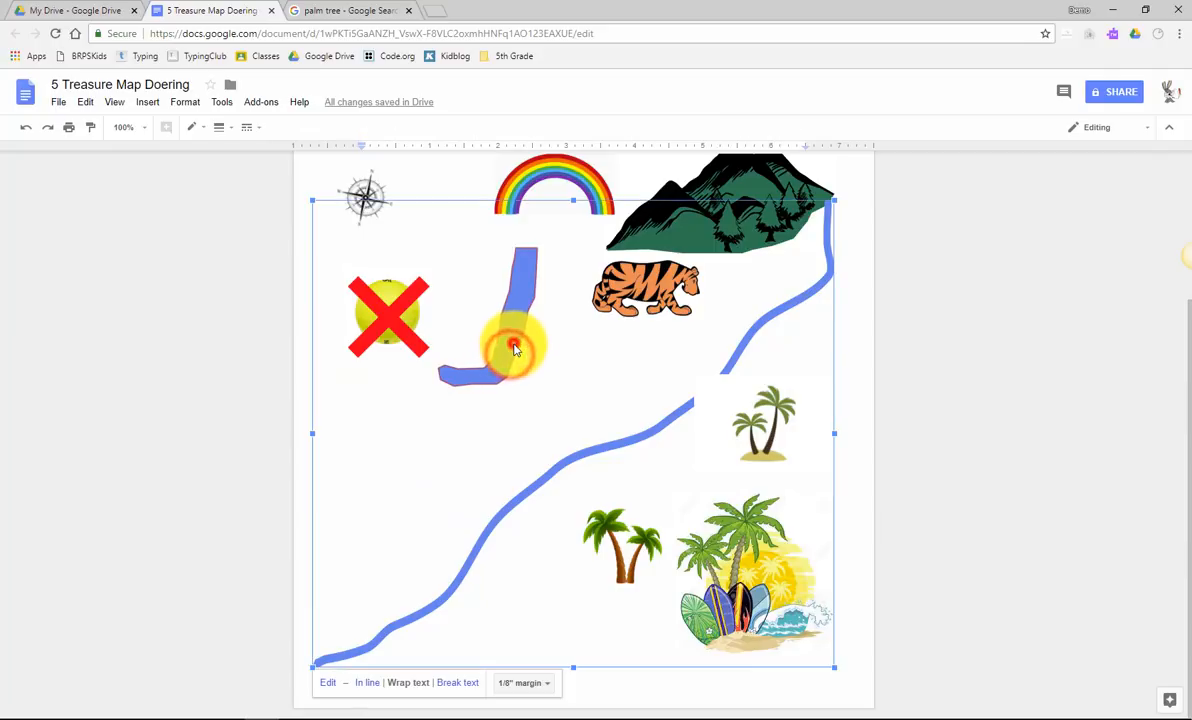
pyautogui.click(985, 362)
pyautogui.click(512, 320)
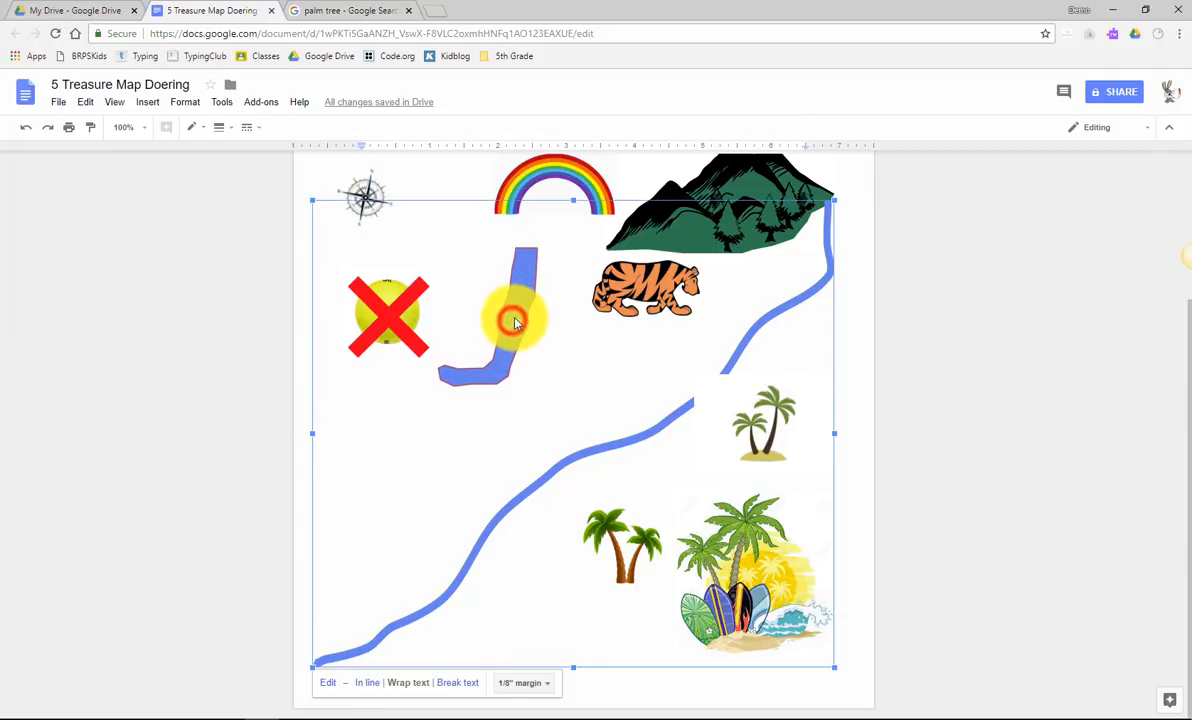
pyautogui.click(975, 341)
pyautogui.click(528, 312)
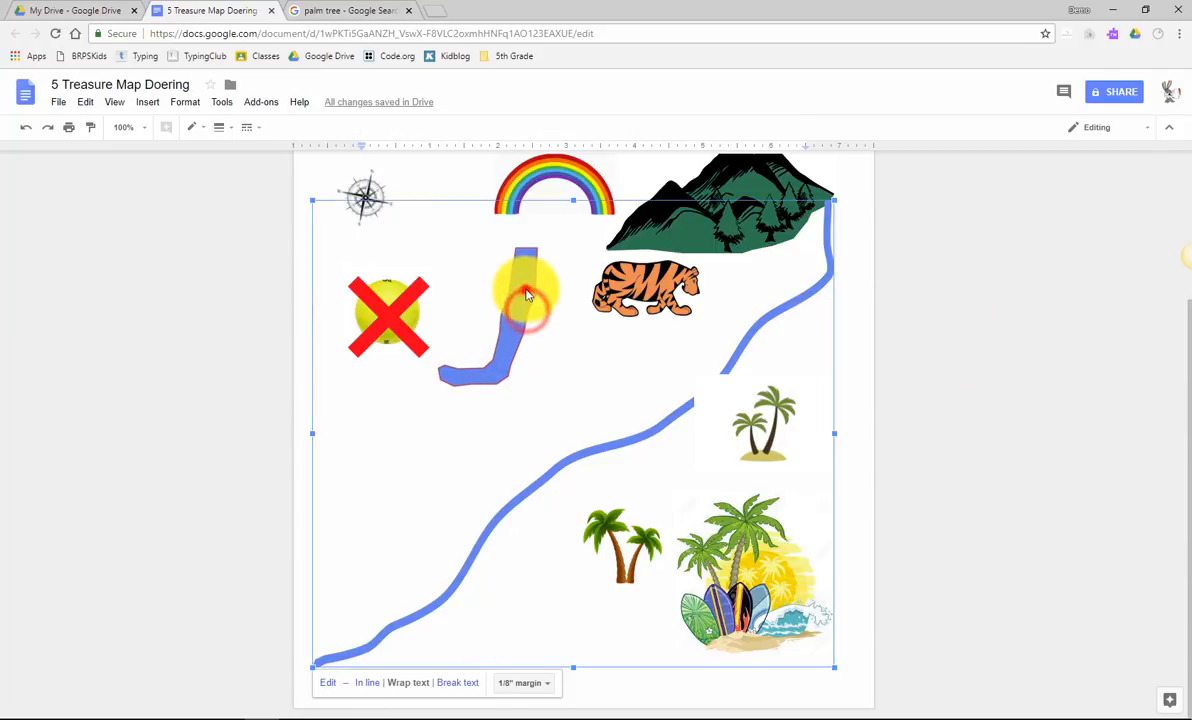
pyautogui.click(236, 270)
pyautogui.click(521, 267)
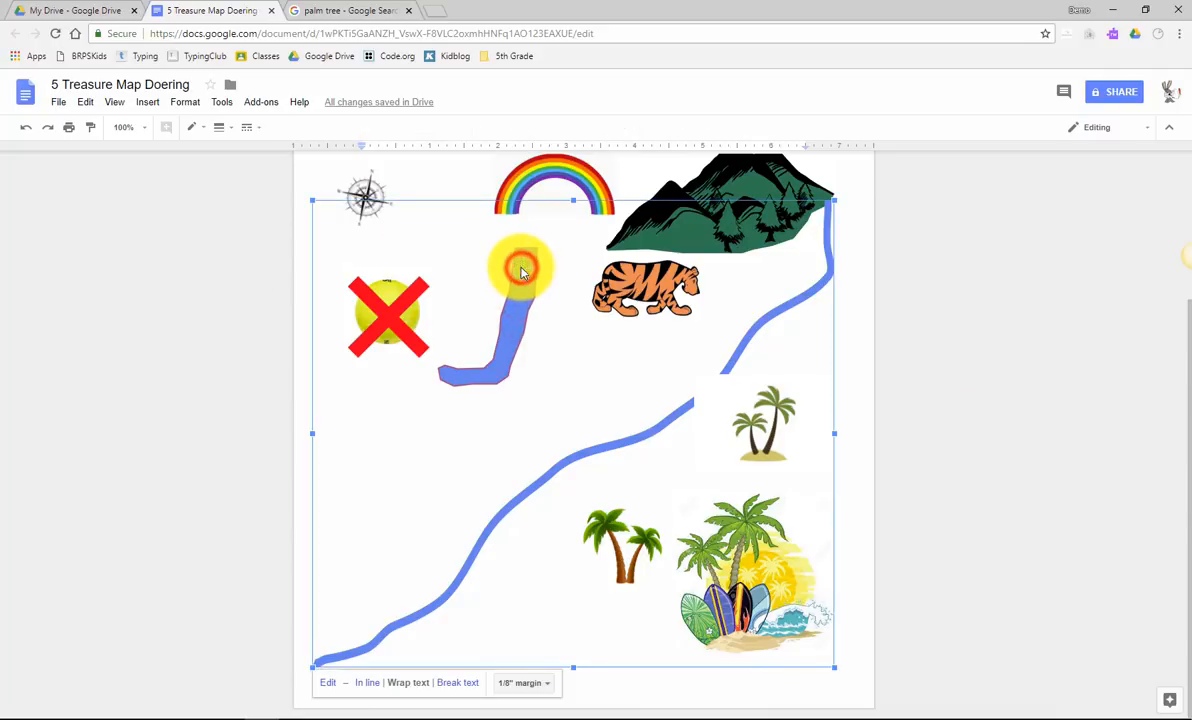
pyautogui.click(243, 287)
# - Move the long river drawing aside to the right and shift the short river down and left, below the crossed-out ball
pyautogui.click(522, 264)
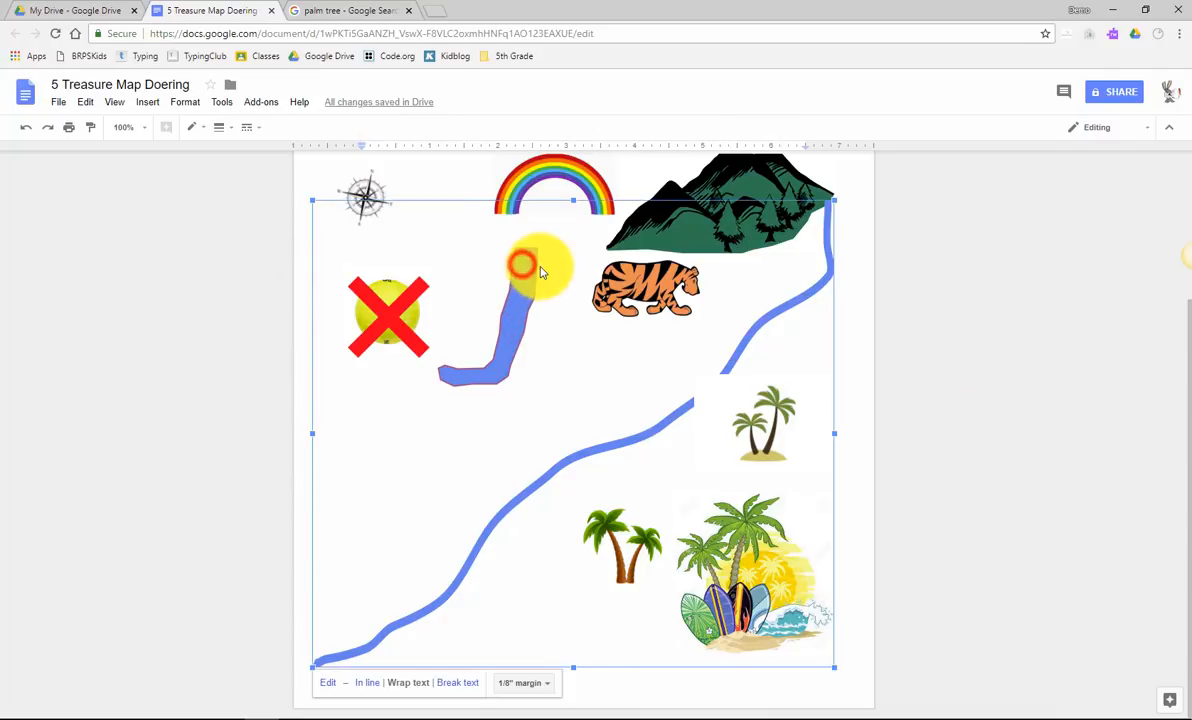
pyautogui.moveTo(563, 374); pyautogui.dragTo(888, 325)
pyautogui.moveTo(511, 335); pyautogui.dragTo(467, 428)
# - Move the long river back onto the map so it runs from the mountain's right foot toward the lower left
pyautogui.moveTo(792, 528)
pyautogui.mouseDown()
pyautogui.moveTo(540, 535)
pyautogui.moveTo(822, 519)
pyautogui.moveTo(800, 523)
pyautogui.mouseUp()
pyautogui.click(847, 433)
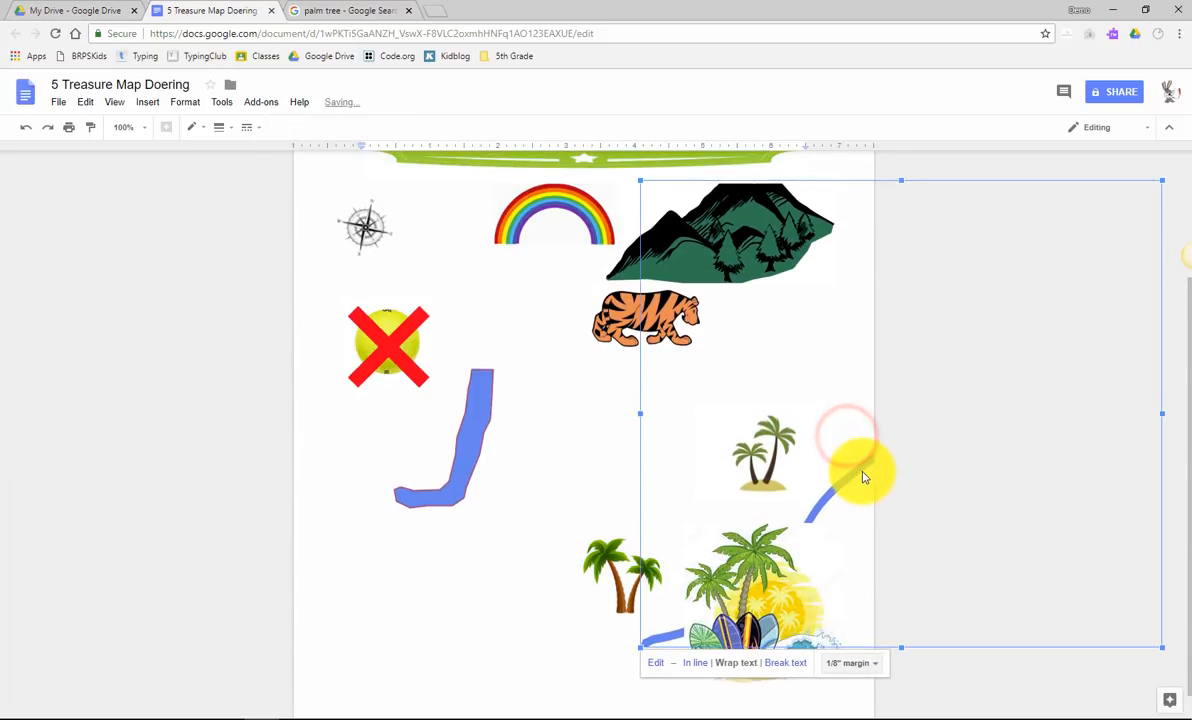
pyautogui.moveTo(857, 474)
pyautogui.mouseDown()
pyautogui.moveTo(519, 524)
pyautogui.moveTo(510, 536)
pyautogui.moveTo(524, 412)
pyautogui.mouseUp()
pyautogui.moveTo(616, 690); pyautogui.dragTo(615, 685)
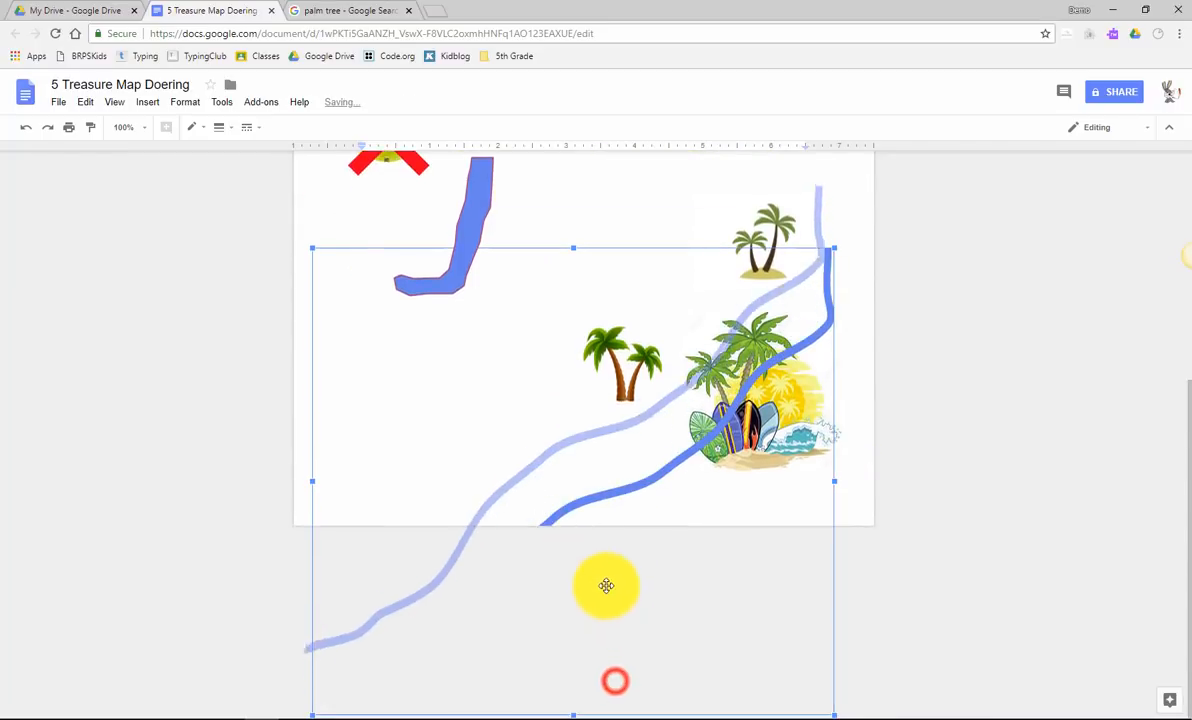
pyautogui.click(991, 520)
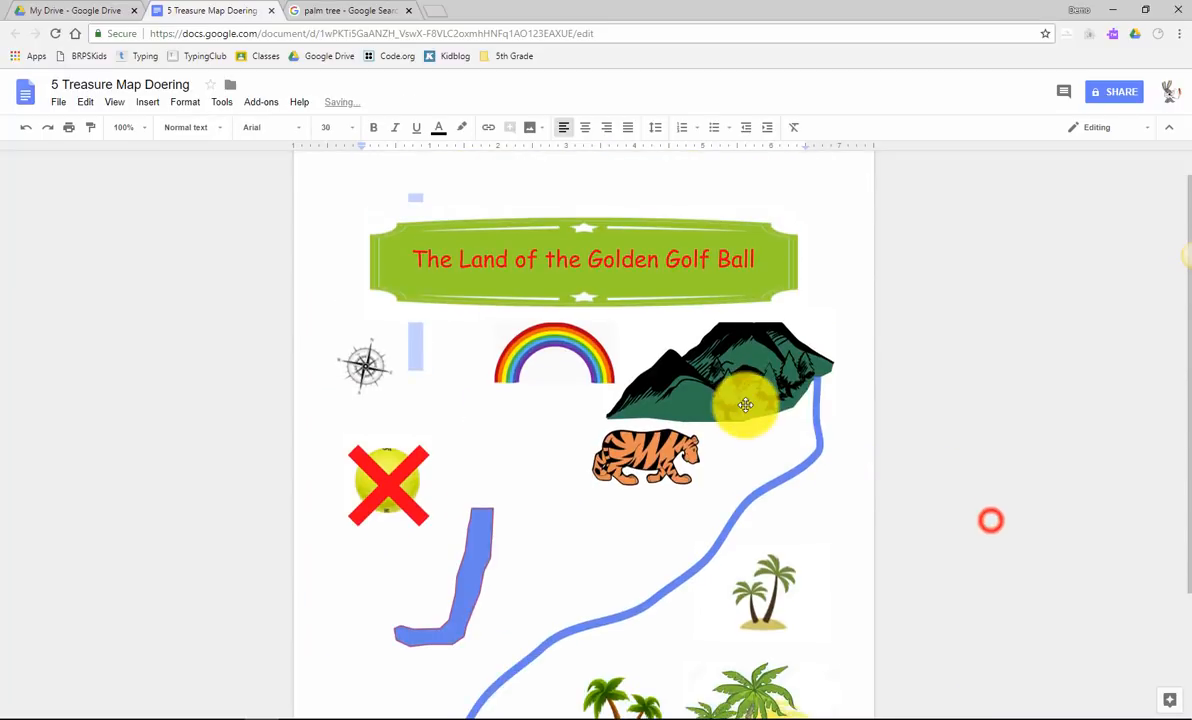
pyautogui.click(425, 340)
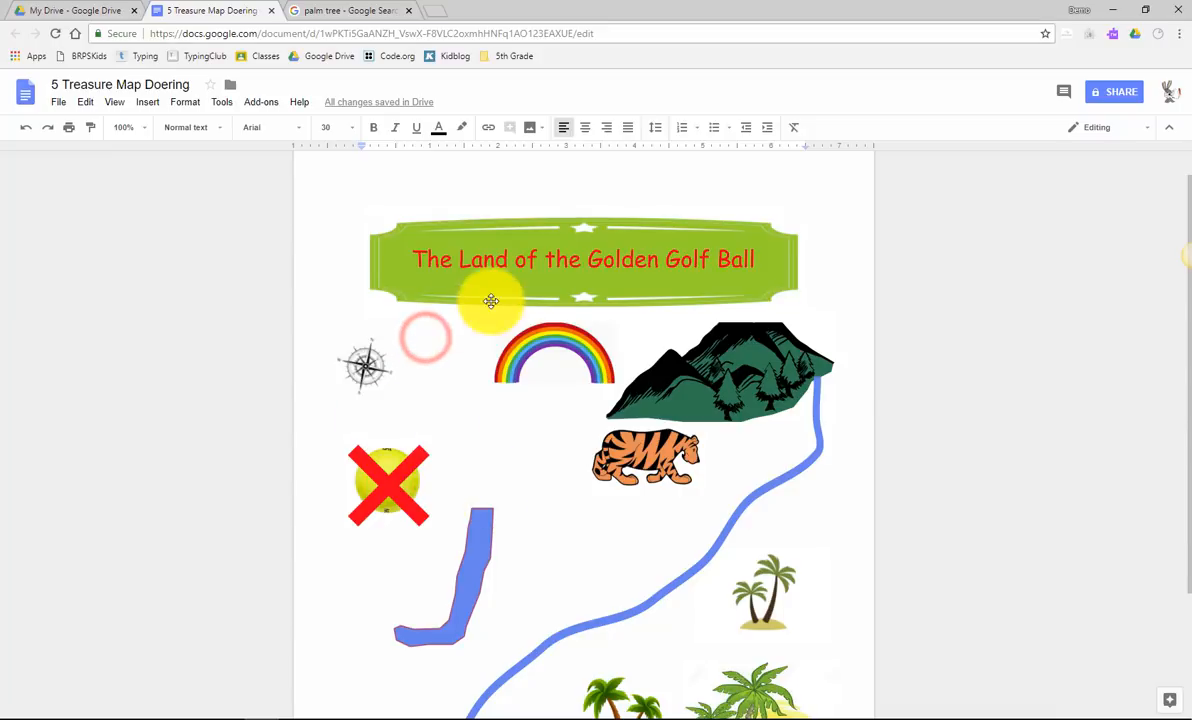
pyautogui.click(585, 265)
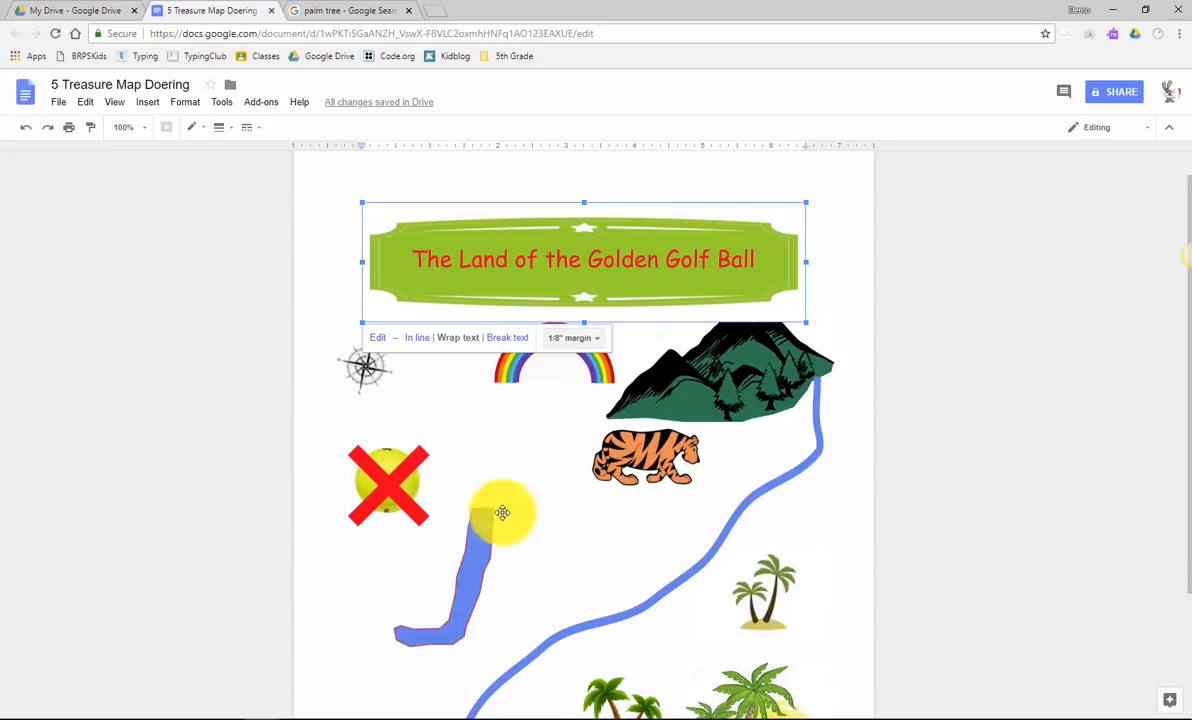
# - Shrink the long river drawing to a small size at the mountain's right foot
pyautogui.click(580, 484)
pyautogui.scroll(-3, 582, 480)
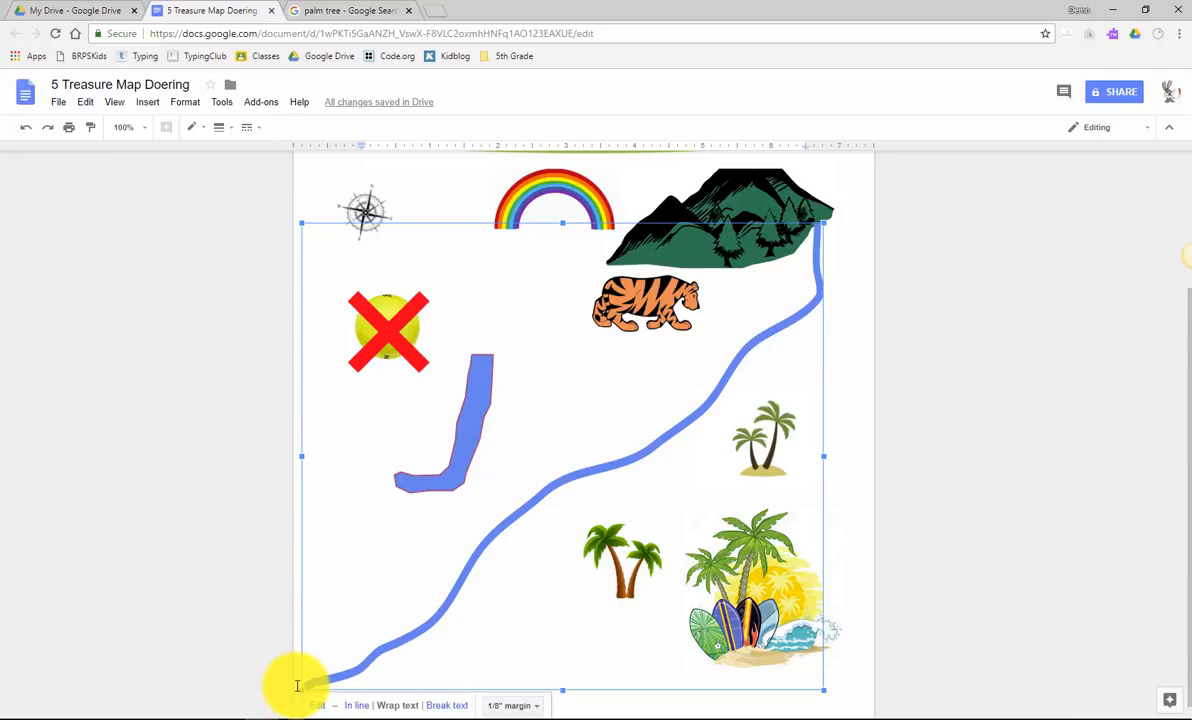
pyautogui.moveTo(301, 690)
pyautogui.mouseDown()
pyautogui.moveTo(713, 399)
pyautogui.moveTo(846, 282)
pyautogui.moveTo(846, 296)
pyautogui.mouseUp()
pyautogui.click(1059, 405)
pyautogui.scroll(3, 762, 399)
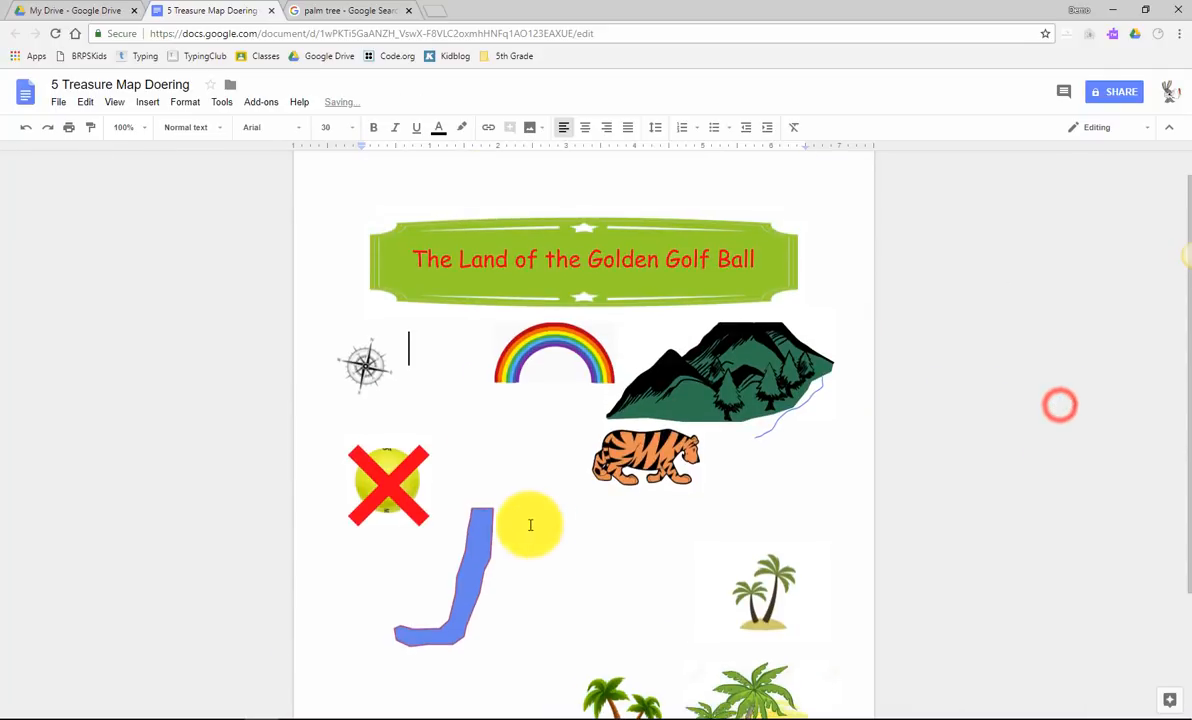
# - Check that the mountain and the other images can be selected individually while the long river is small
pyautogui.click(480, 538)
pyautogui.click(674, 440)
pyautogui.click(700, 380)
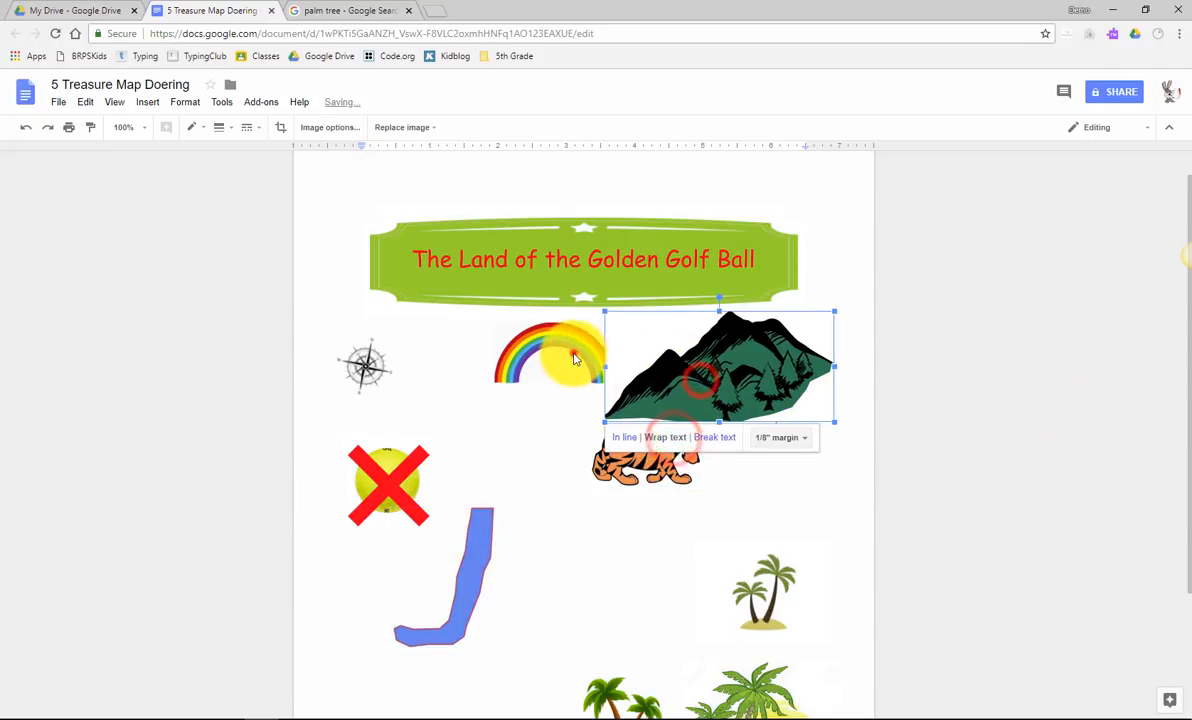
pyautogui.click(567, 359)
# - Enlarge the small river drawing again so it stretches across the map from the mountain toward the lower left
pyautogui.click(929, 472)
pyautogui.click(780, 431)
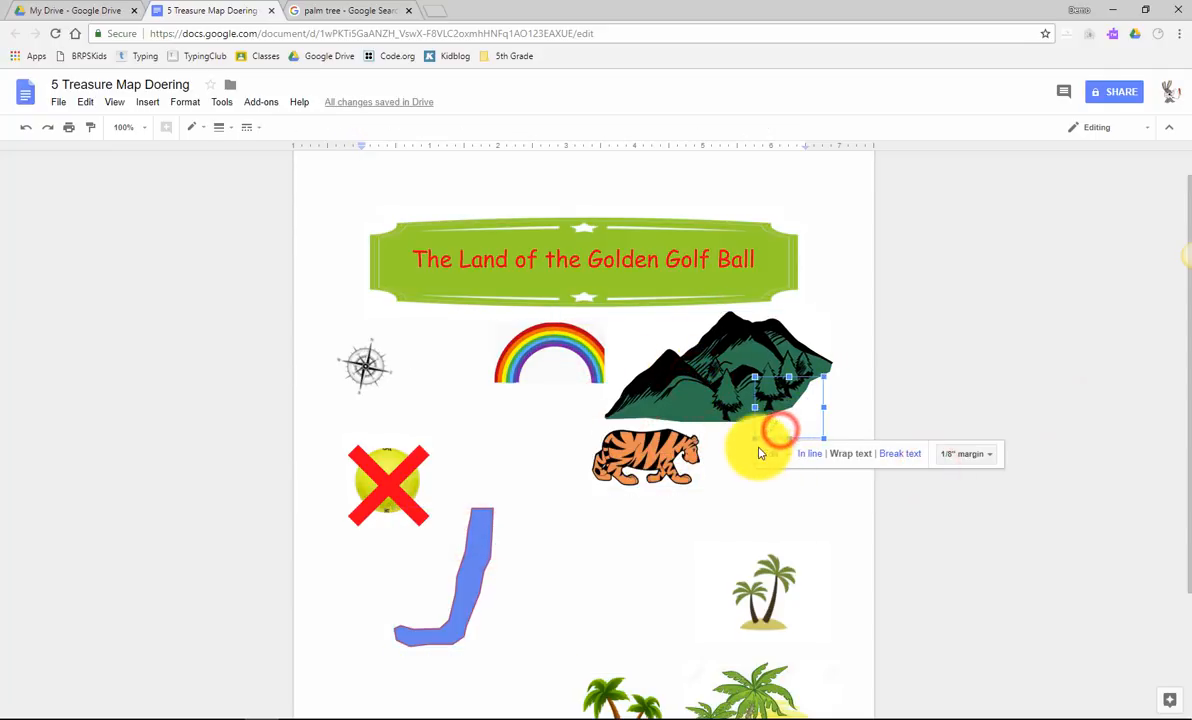
pyautogui.moveTo(756, 435)
pyautogui.mouseDown()
pyautogui.moveTo(700, 524)
pyautogui.moveTo(524, 679)
pyautogui.moveTo(390, 712)
pyautogui.moveTo(335, 708)
pyautogui.mouseUp()
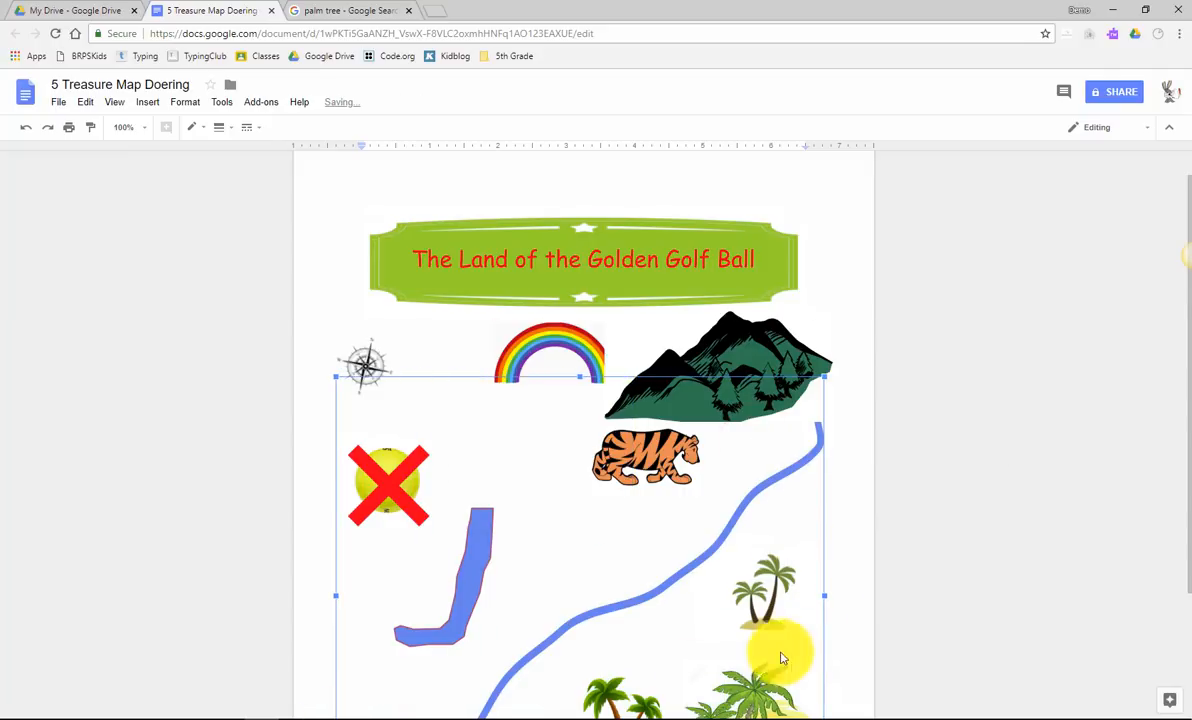
pyautogui.click(940, 524)
# - Shift the long river drawing slightly up and left so its upper end meets the mountain's right foot
pyautogui.scroll(-2, 937, 580)
pyautogui.scroll(2, 875, 460)
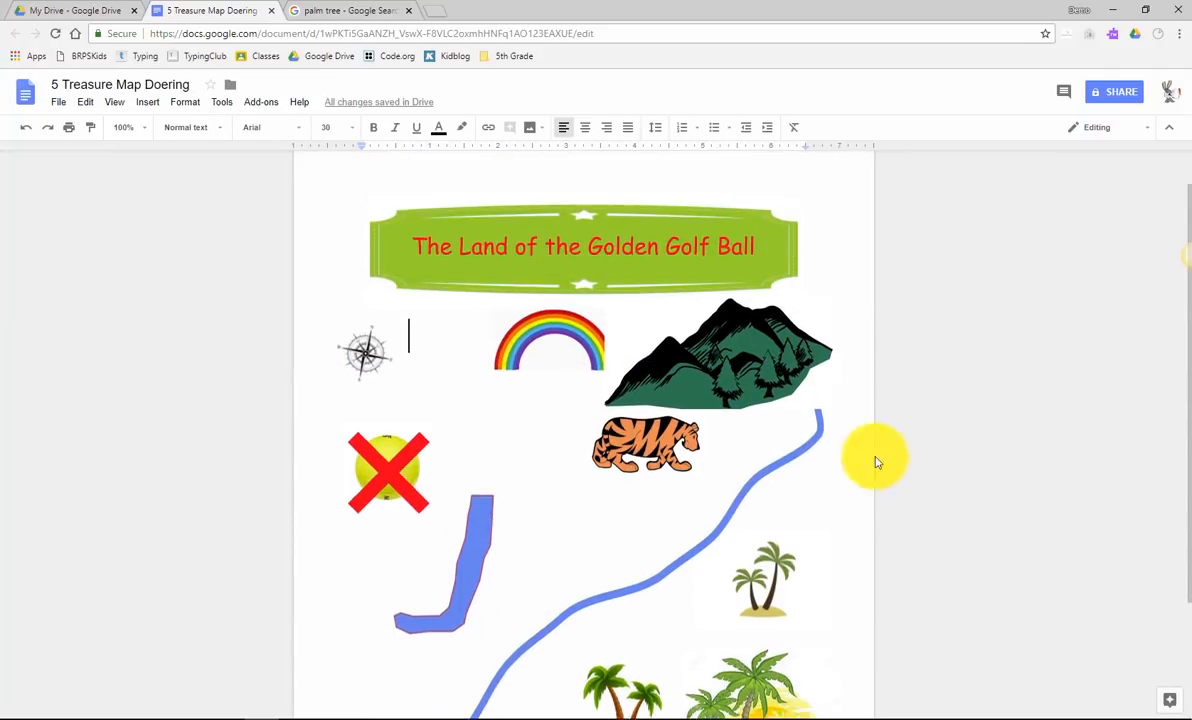
pyautogui.click(817, 447)
pyautogui.scroll(-1, 819, 447)
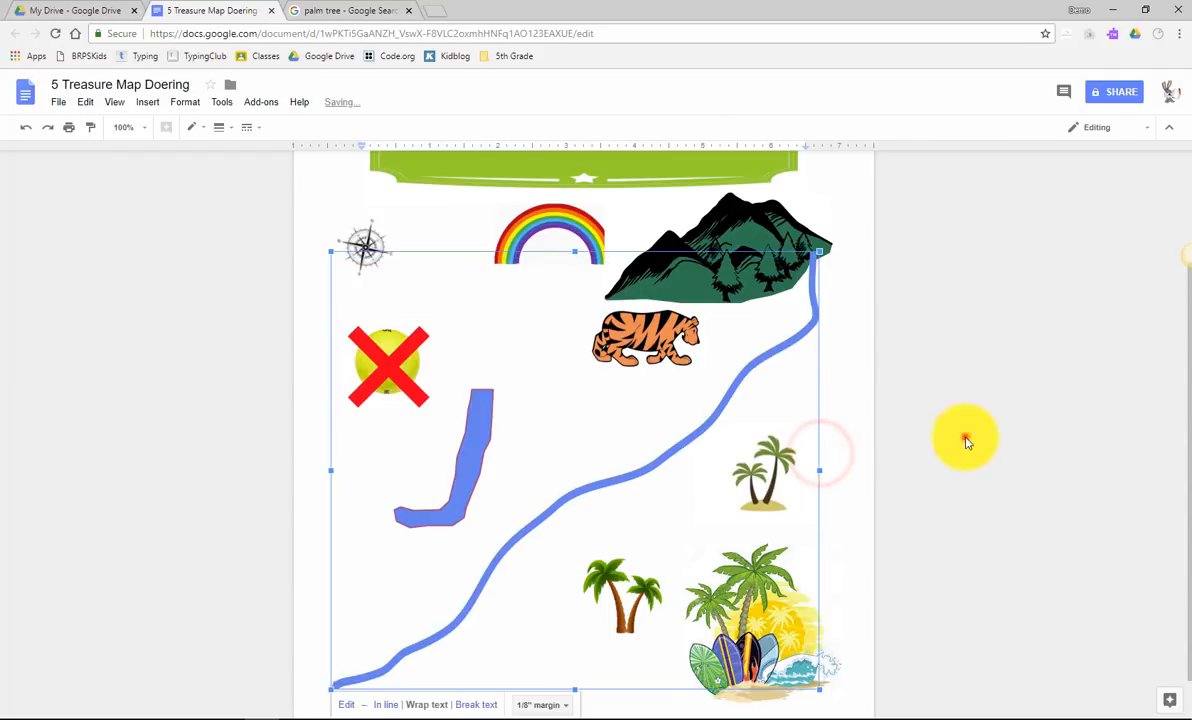
pyautogui.click(966, 439)
pyautogui.click(971, 590)
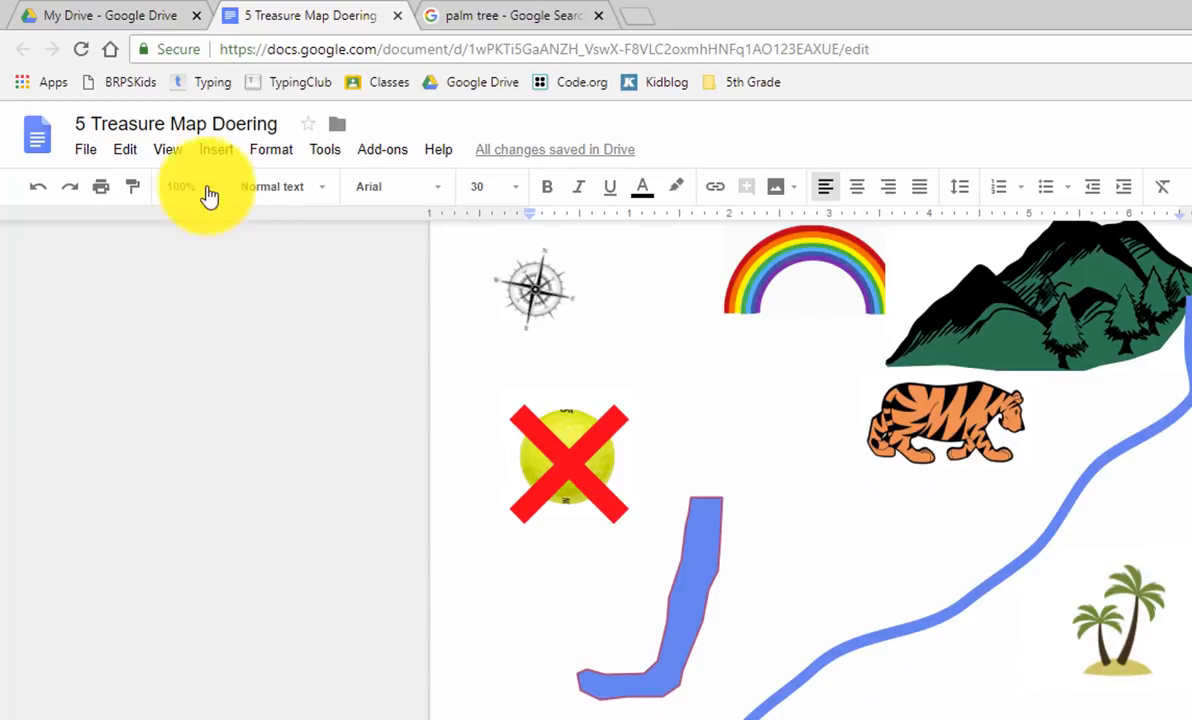
# - Compare which insert options are available with nothing selected and with the tiger image selected
pyautogui.click(215, 149)
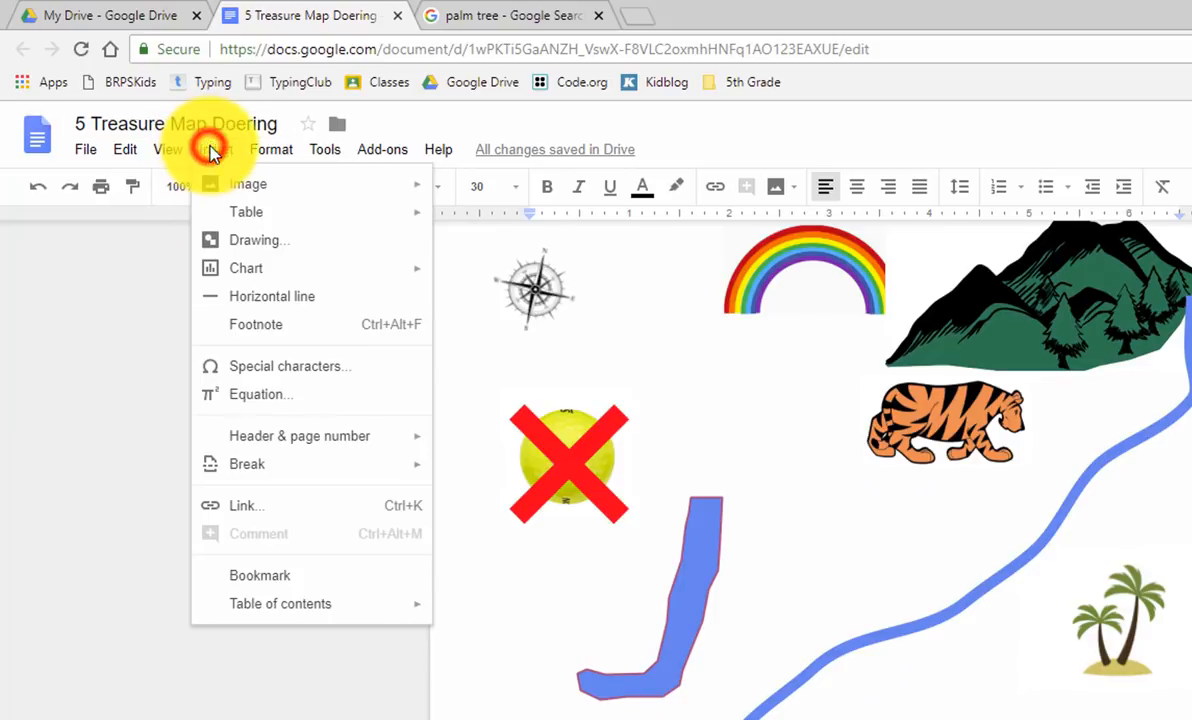
pyautogui.moveTo(233, 197)
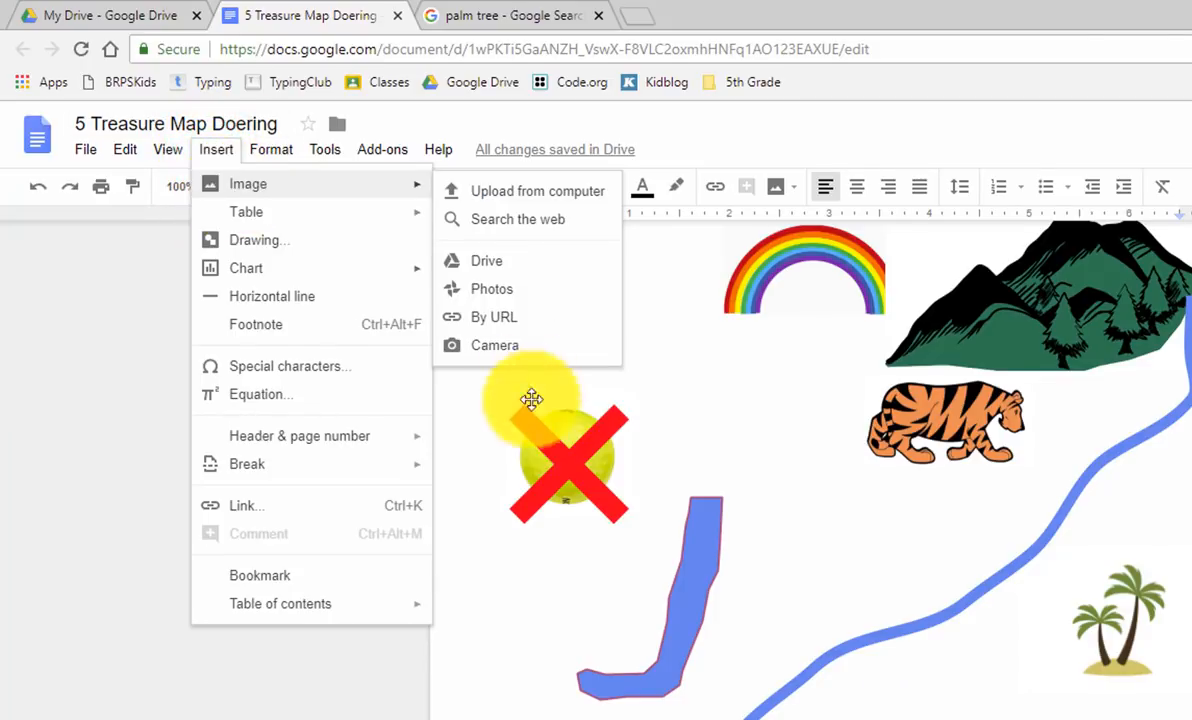
pyautogui.click(502, 700)
pyautogui.click(940, 425)
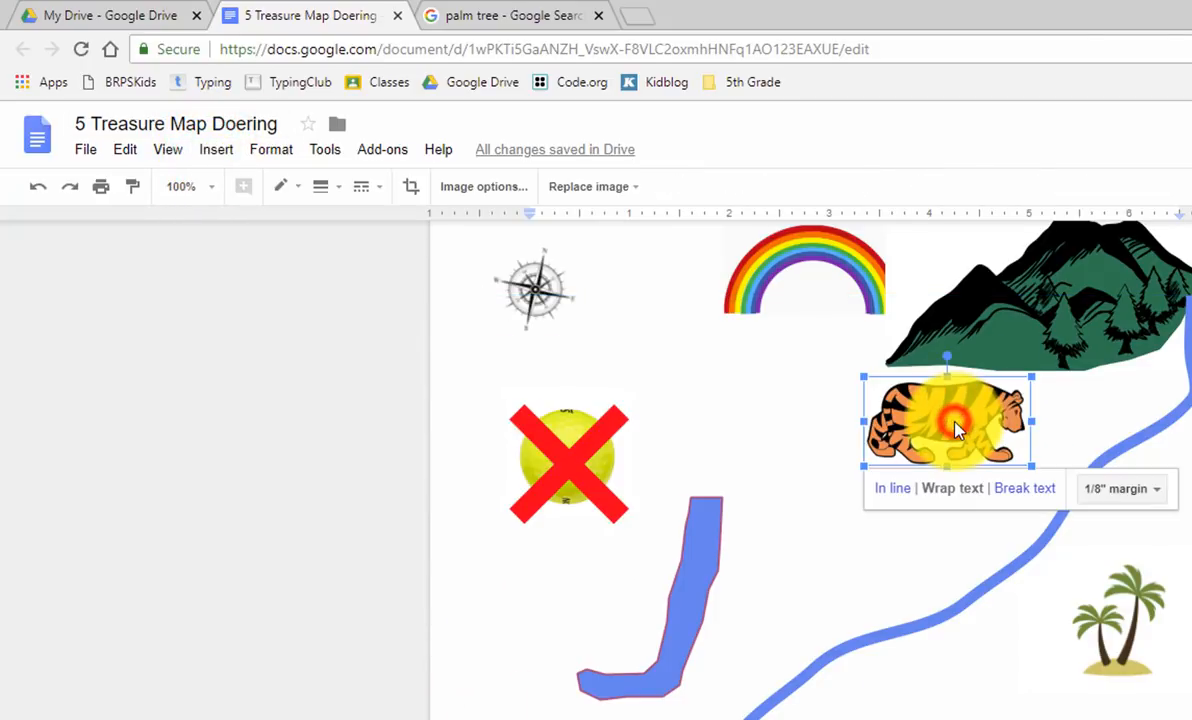
pyautogui.click(217, 149)
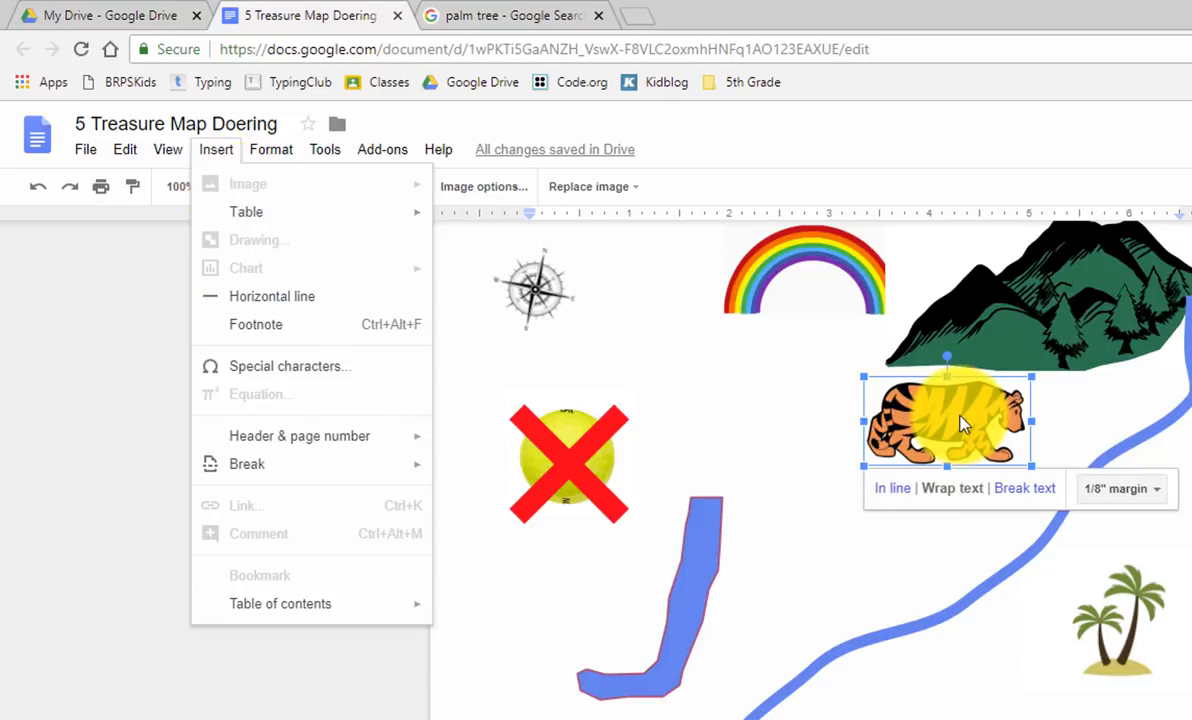
pyautogui.click(320, 705)
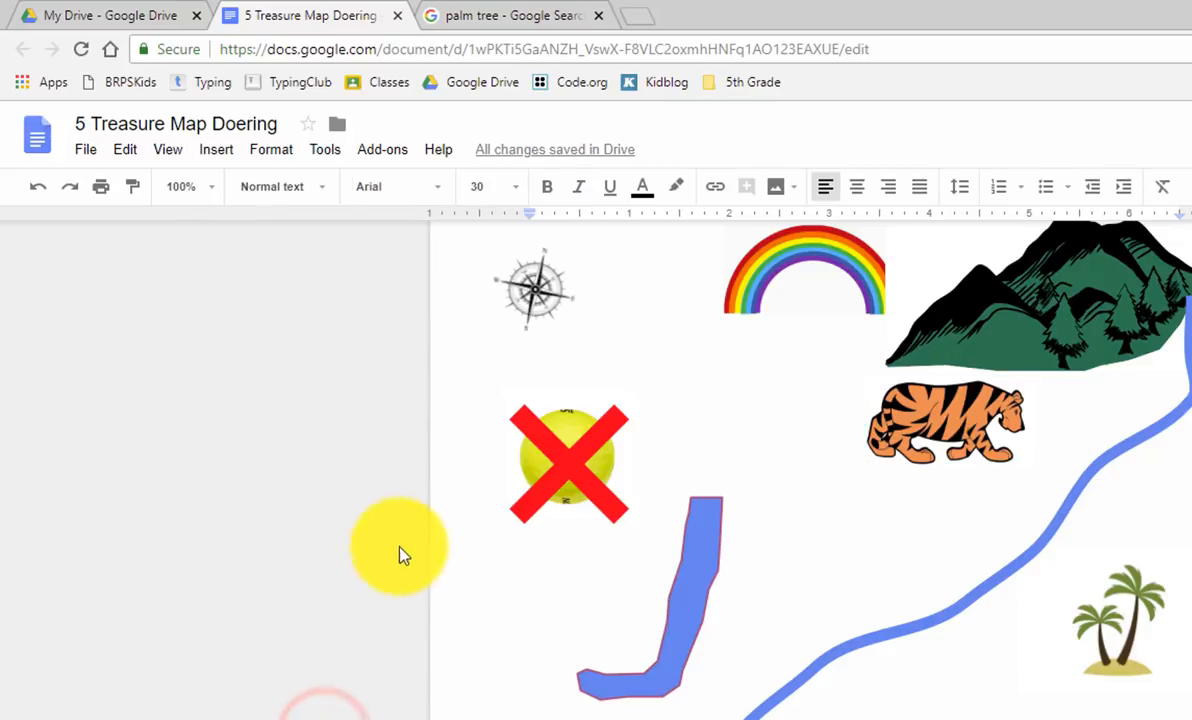
# - Insert a new drawing and place a wide text box across the upper part of its canvas
pyautogui.click(216, 150)
pyautogui.click(252, 242)
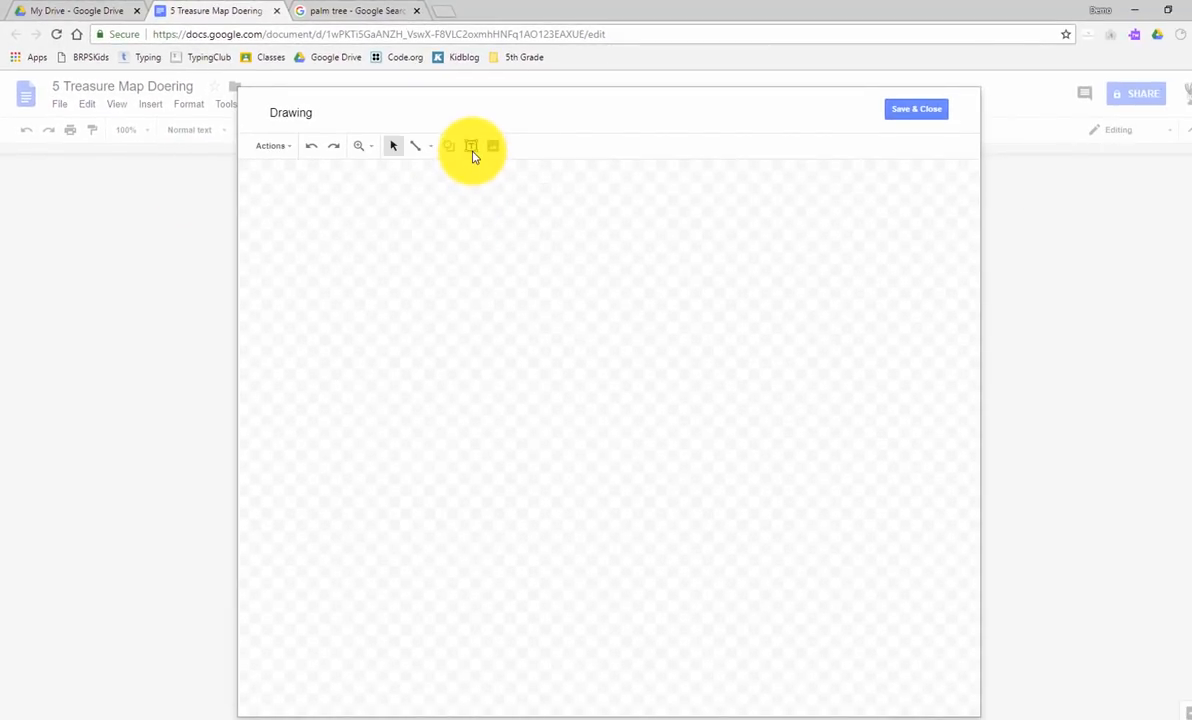
pyautogui.click(471, 146)
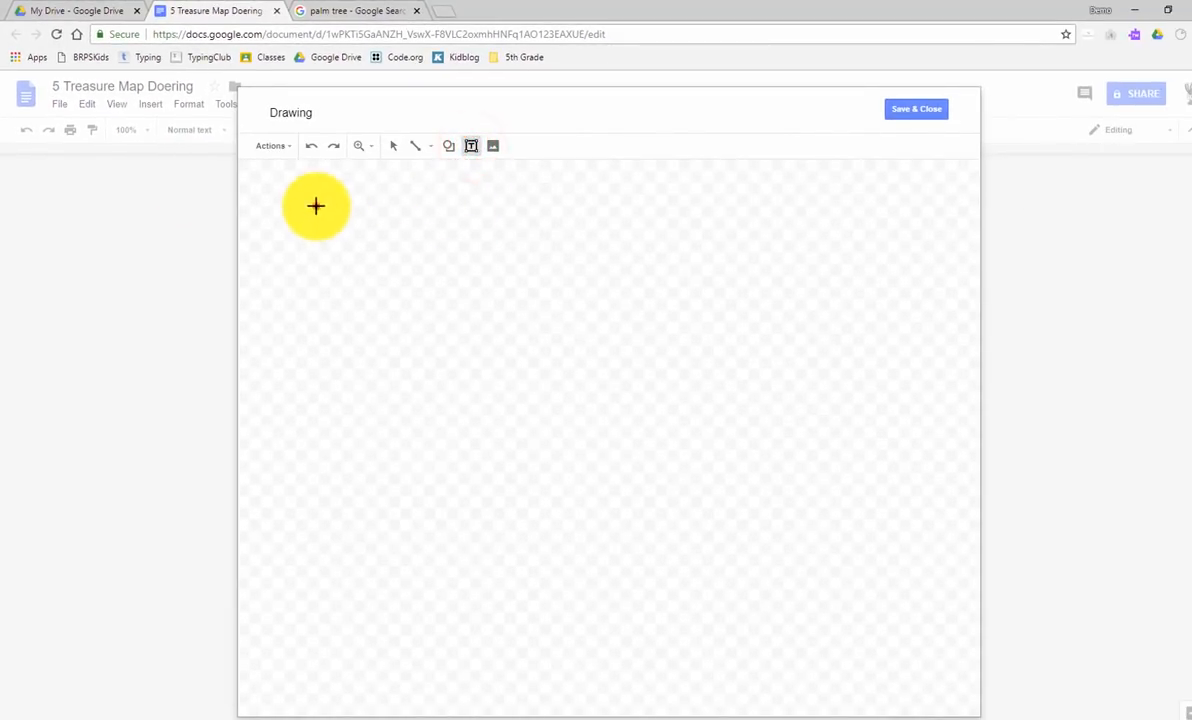
pyautogui.moveTo(317, 207); pyautogui.dragTo(719, 405)
pyautogui.moveTo(806, 420); pyautogui.dragTo(877, 414)
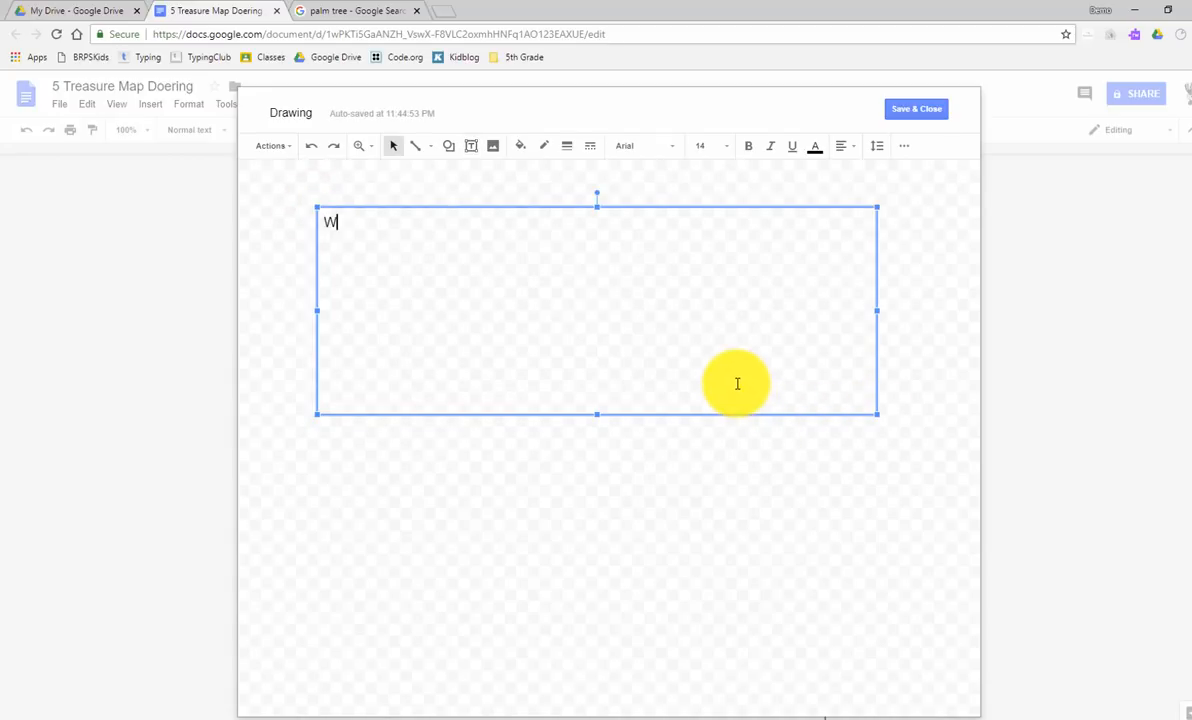
# - Enter "Welcome to the Land of the Lost Golf Ball. Good Luck finding it. First you need to find the rainbow in the north"
pyautogui.write('Welcome to the Land of the L')
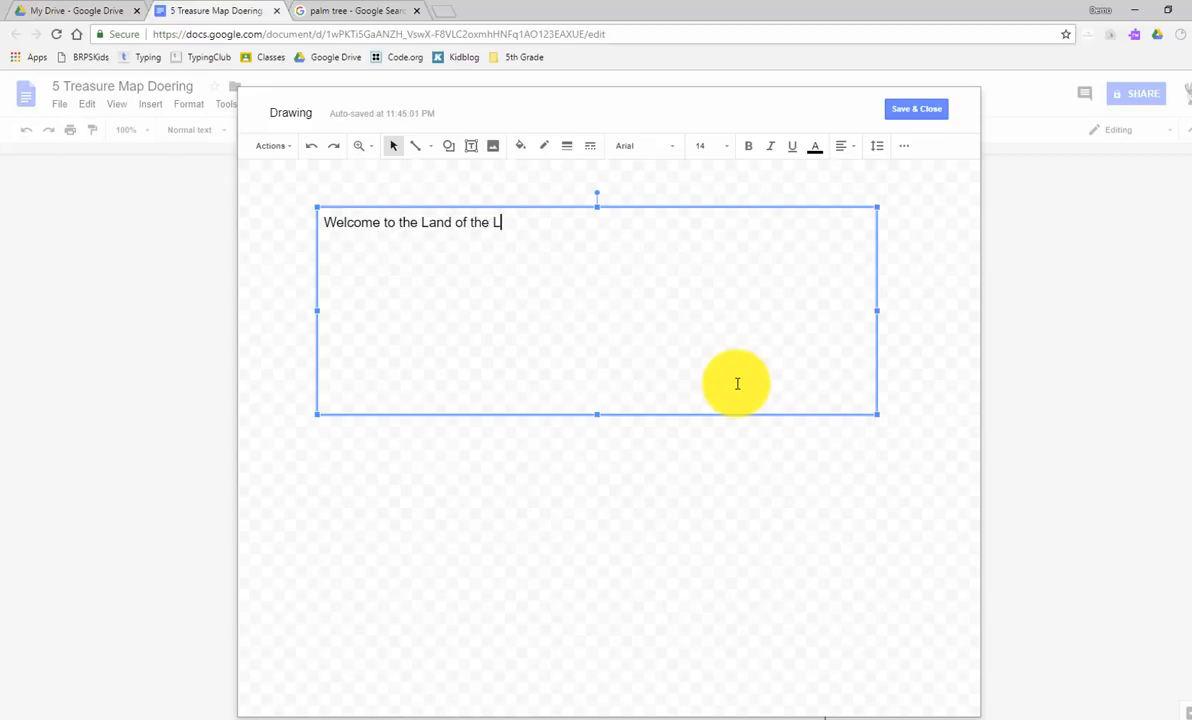
pyautogui.write('ost Golf Ball.  Good Luck')
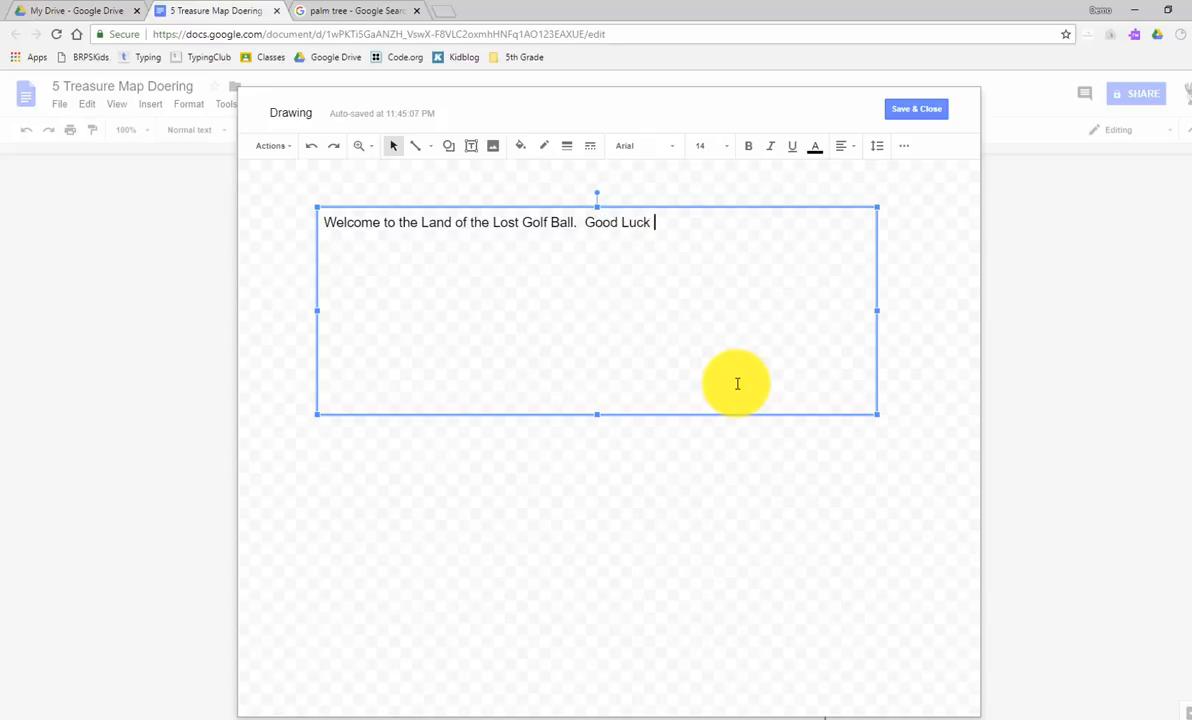
pyautogui.write('finding it.  First you need to fin')
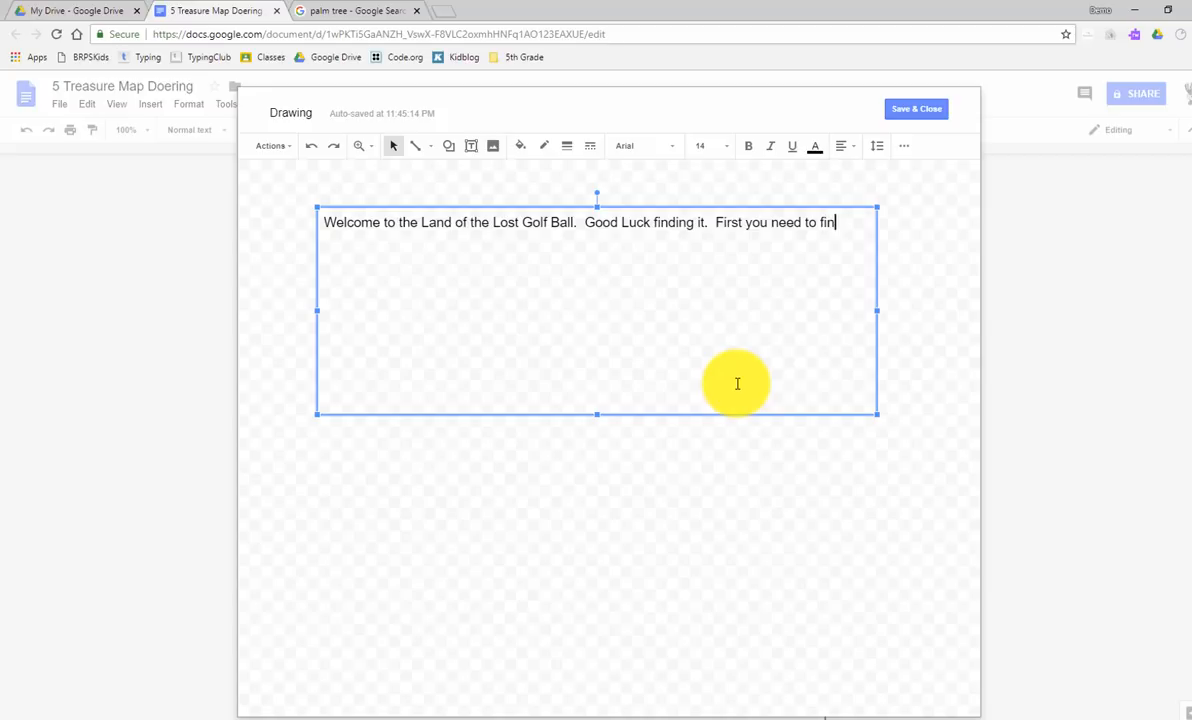
pyautogui.write('d the rainbow in the north')
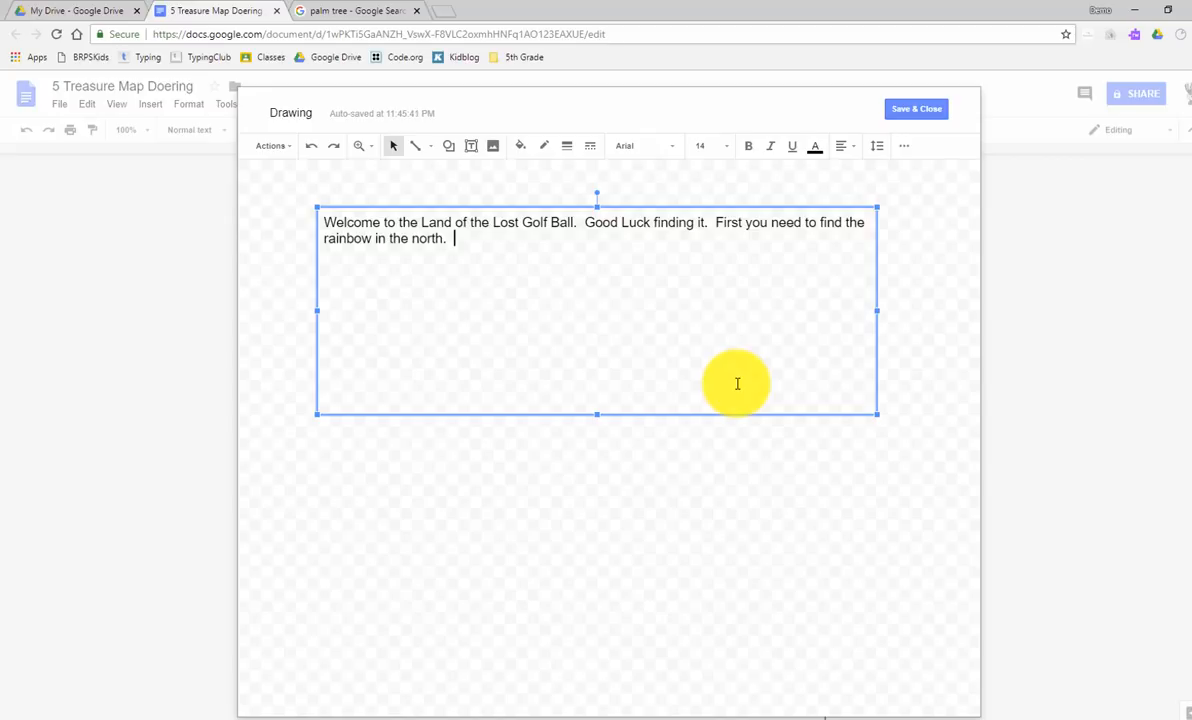
# - Append "Then follow the trail to the Mountains in the East. It is about 1 mile. Then head south to the Palm trees and look around."
pyautogui.write('.  Then foo')
pyautogui.write('low the t')
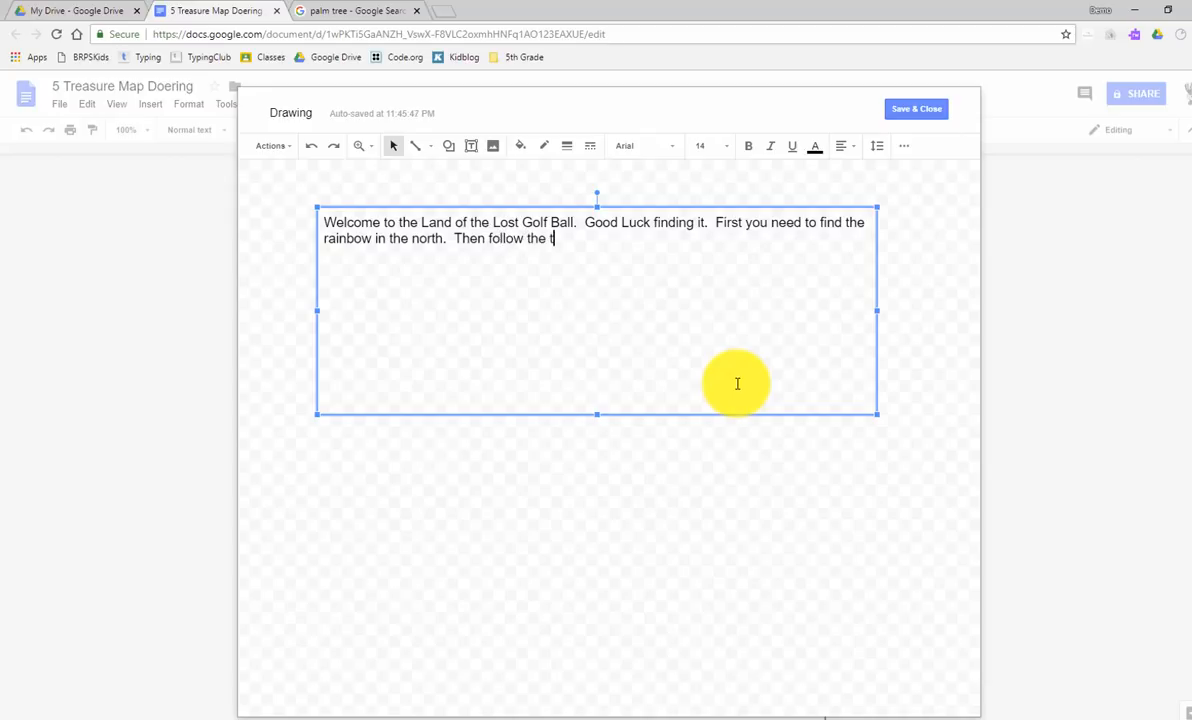
pyautogui.write('rail to the Mount')
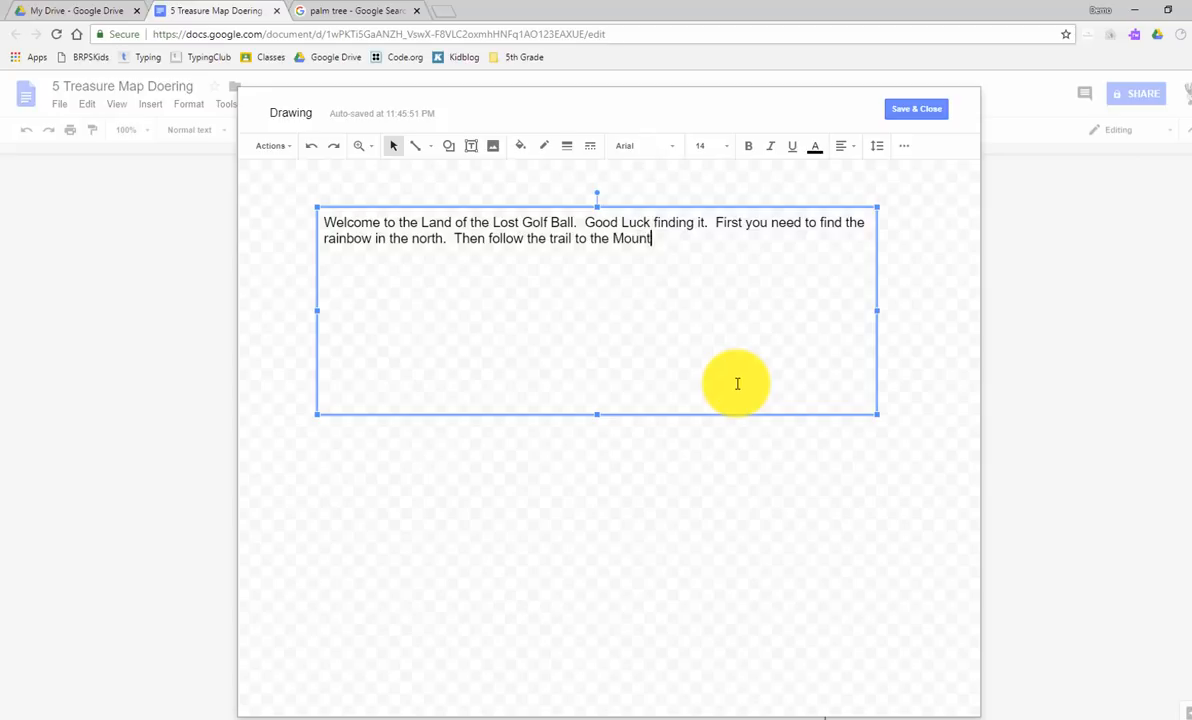
pyautogui.write('ains in the East.  It is')
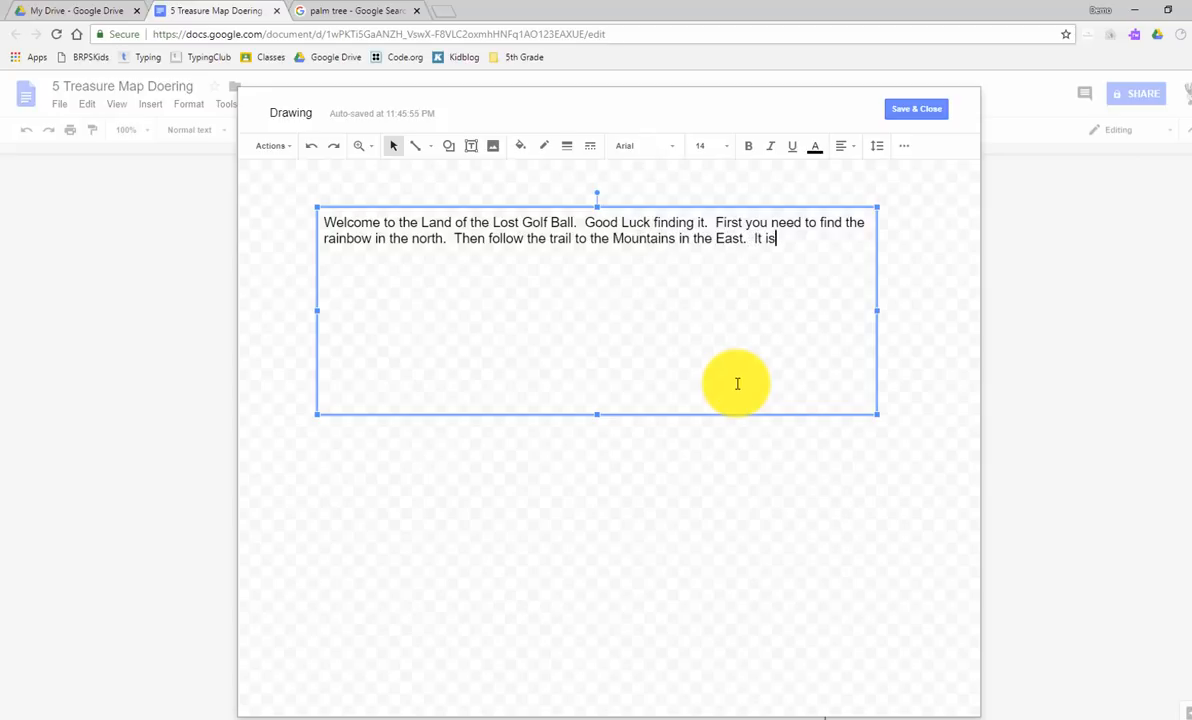
pyautogui.write(' about 1 mile.')
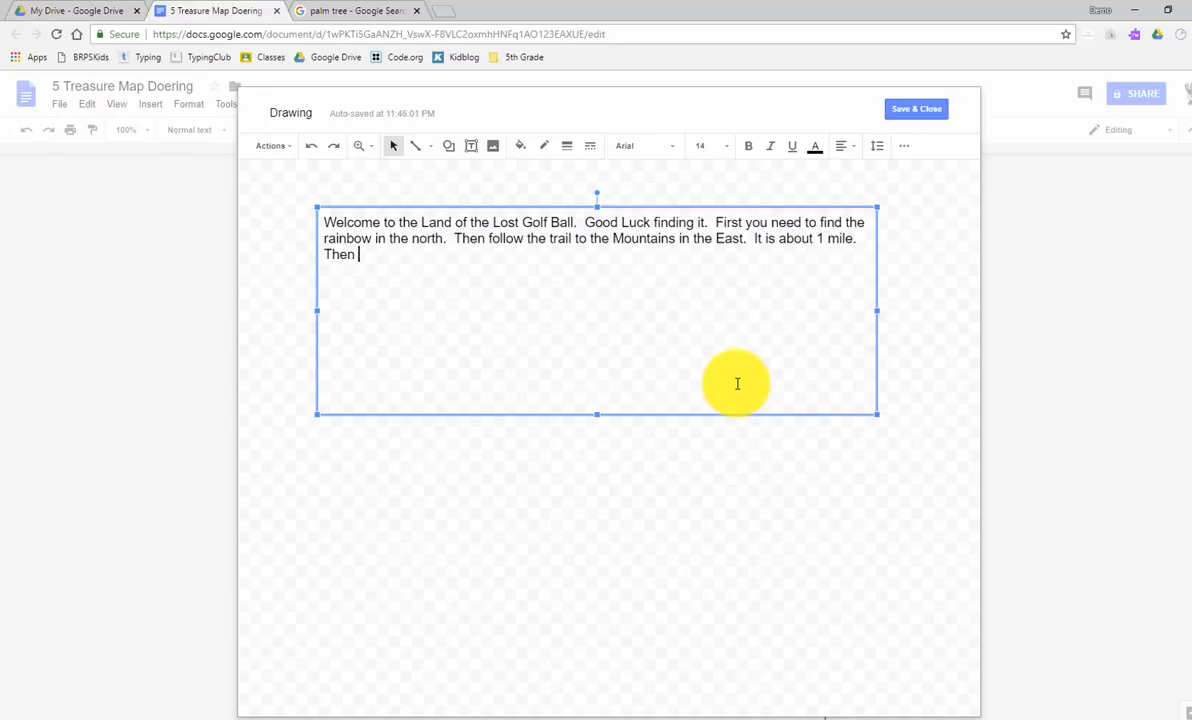
pyautogui.write('head south to the Palm')
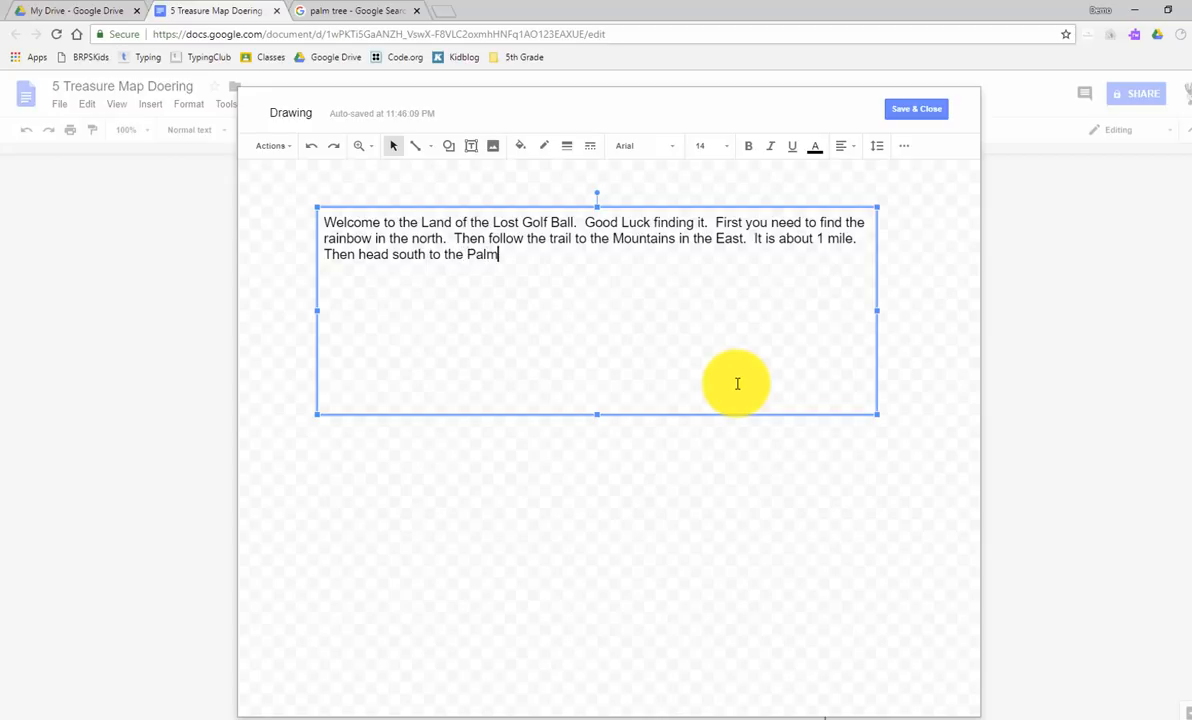
pyautogui.write('rees and look around.')
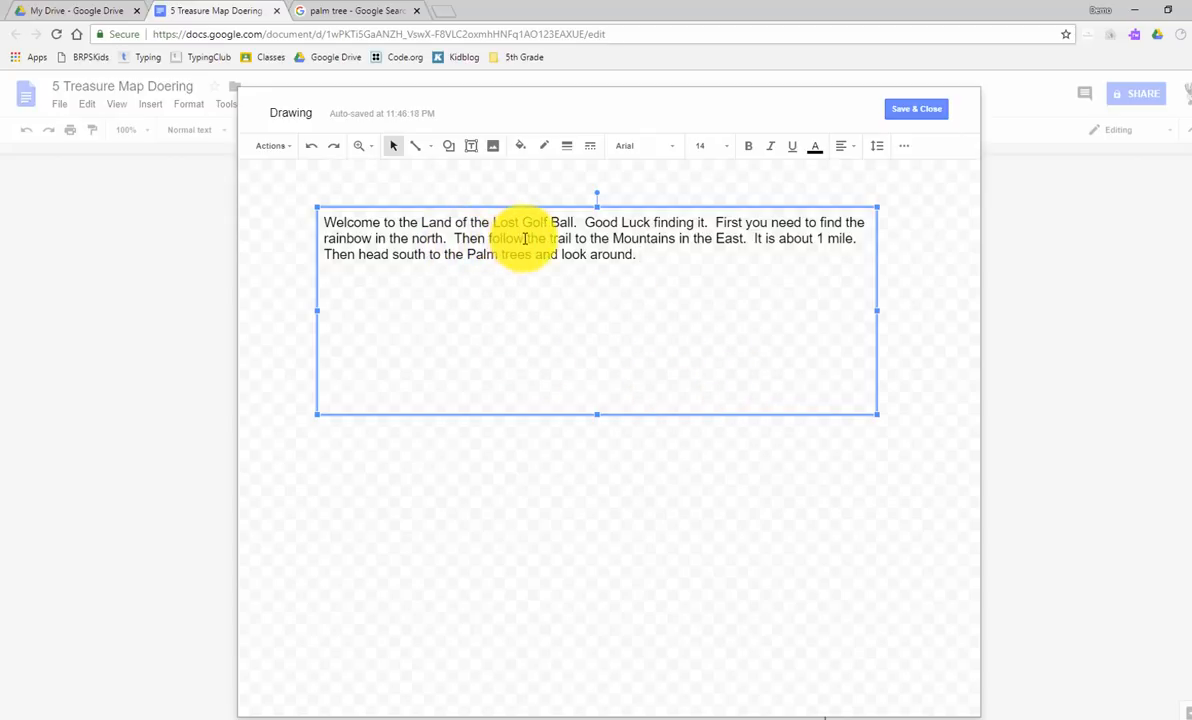
# - Insert "Say hi to the Lion. He will tell you" before "It is about 1 mile" and make that "It" lowercase
pyautogui.click(748, 237)
pyautogui.write('Say hi to')
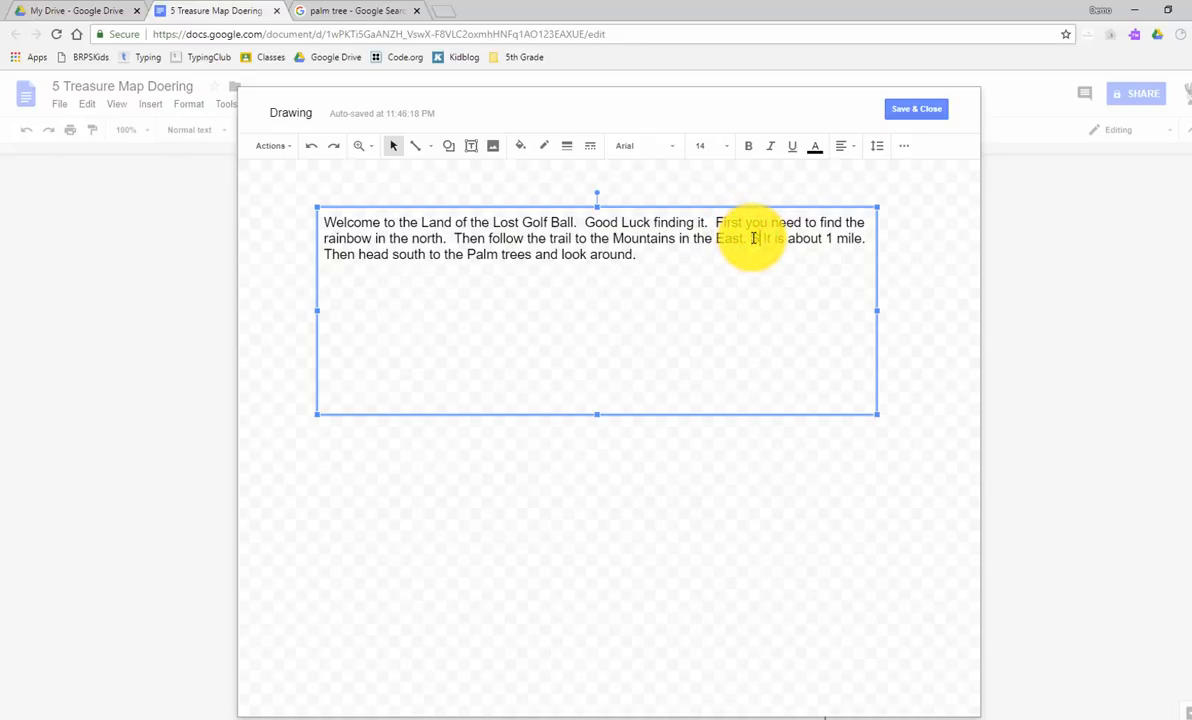
pyautogui.write(' the Lion')
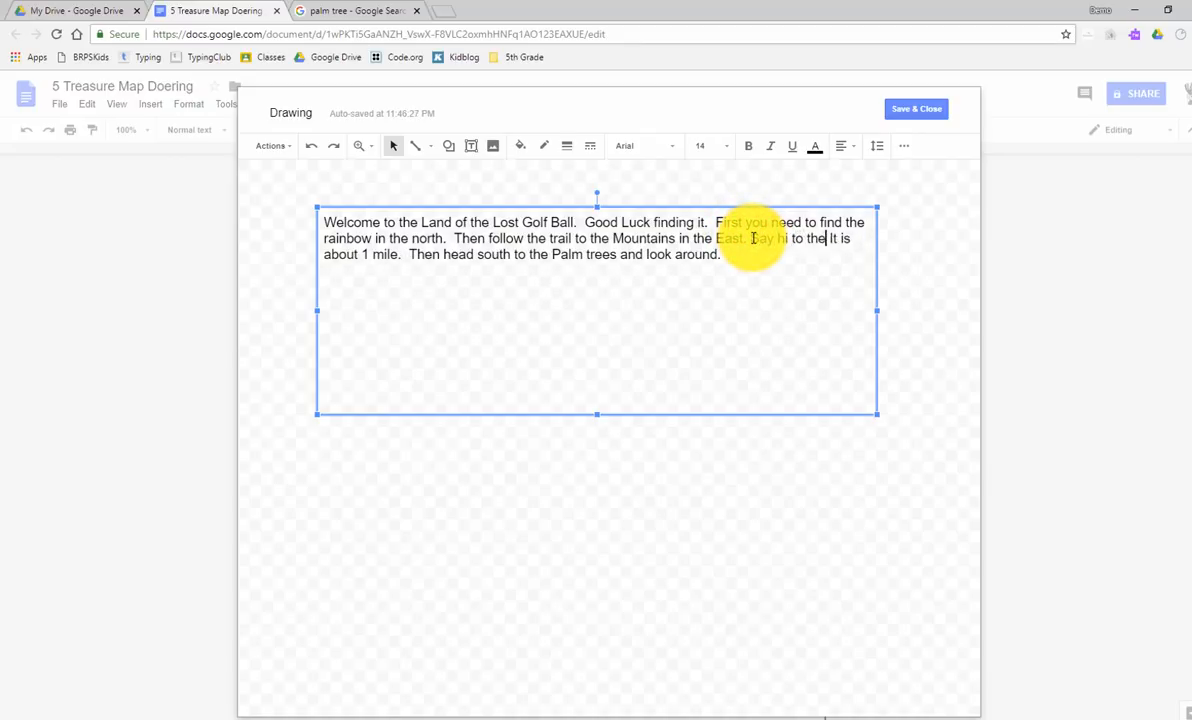
pyautogui.write('.  ')
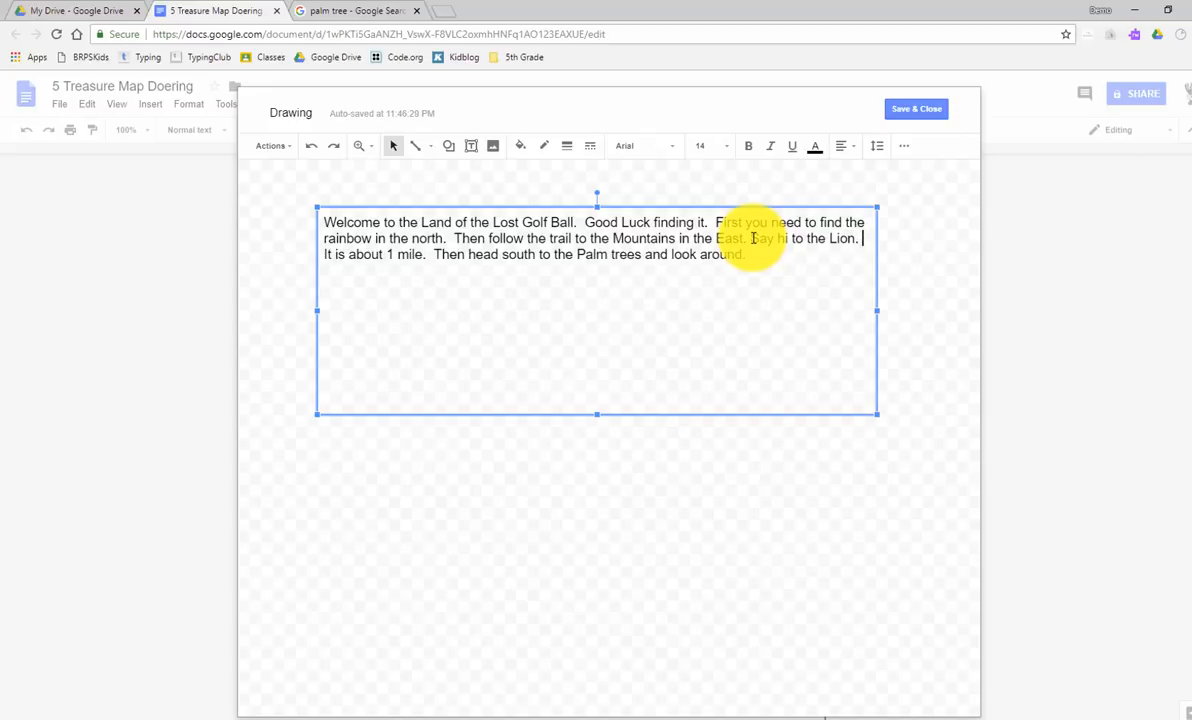
pyautogui.write('He will tel')
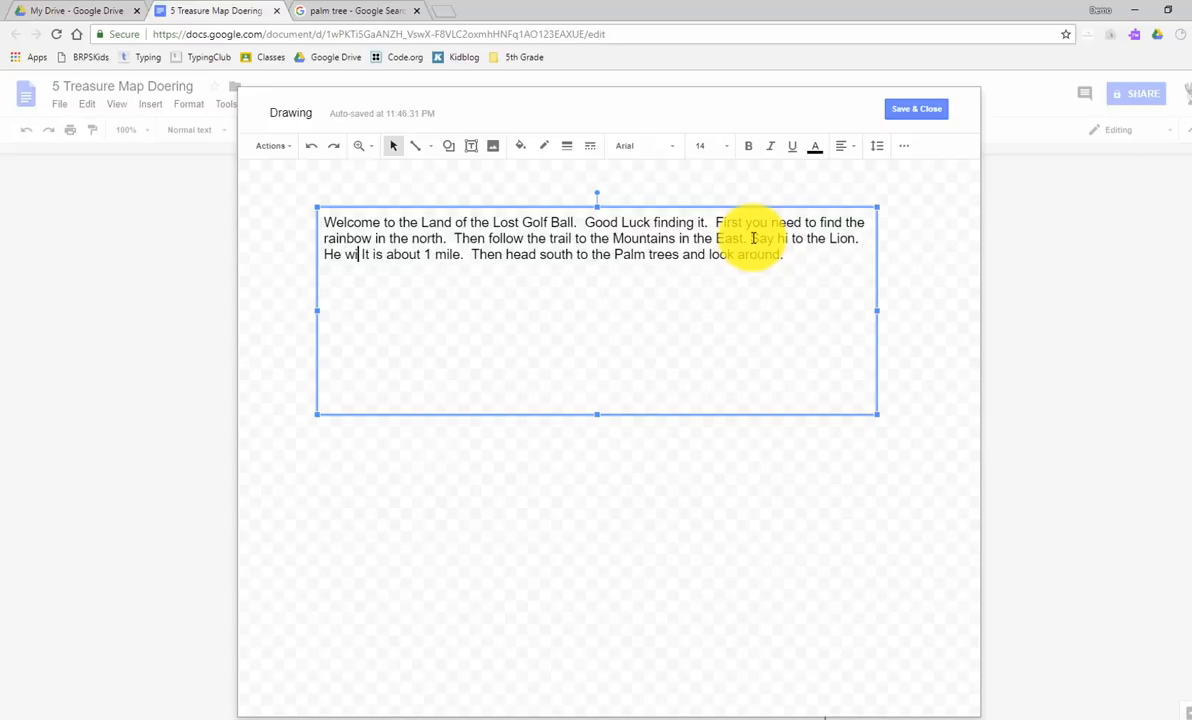
pyautogui.write('l you')
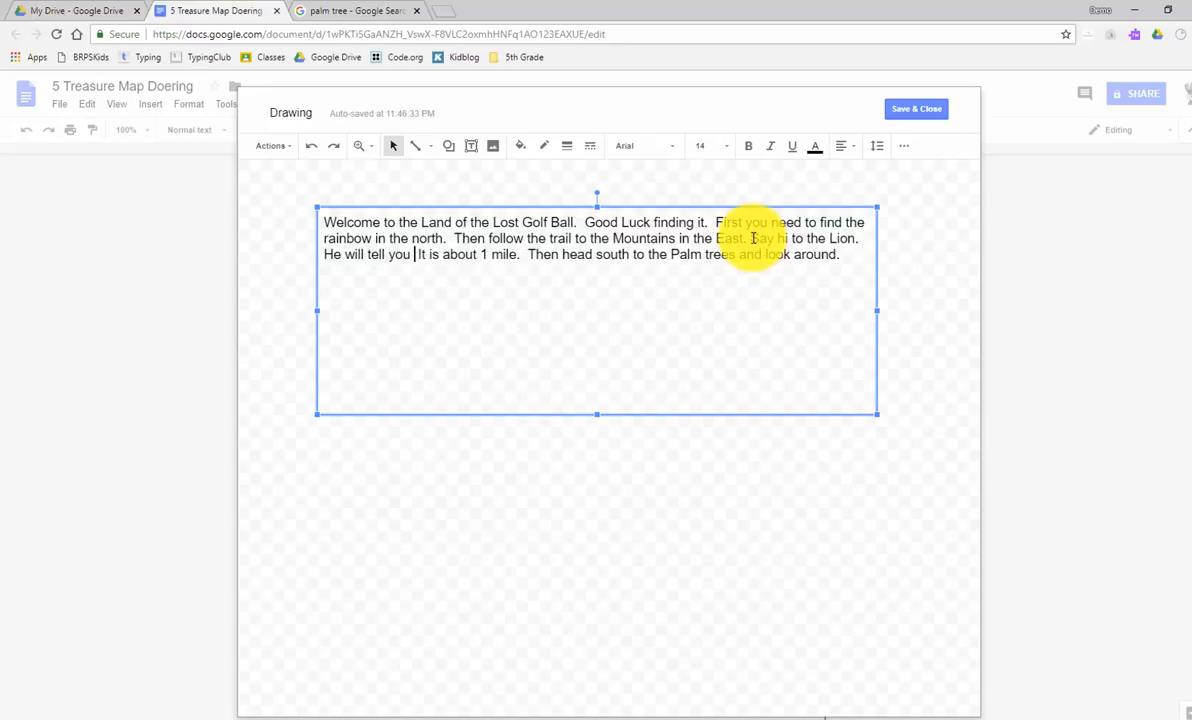
pyautogui.press('Delete')
pyautogui.press('Delete')
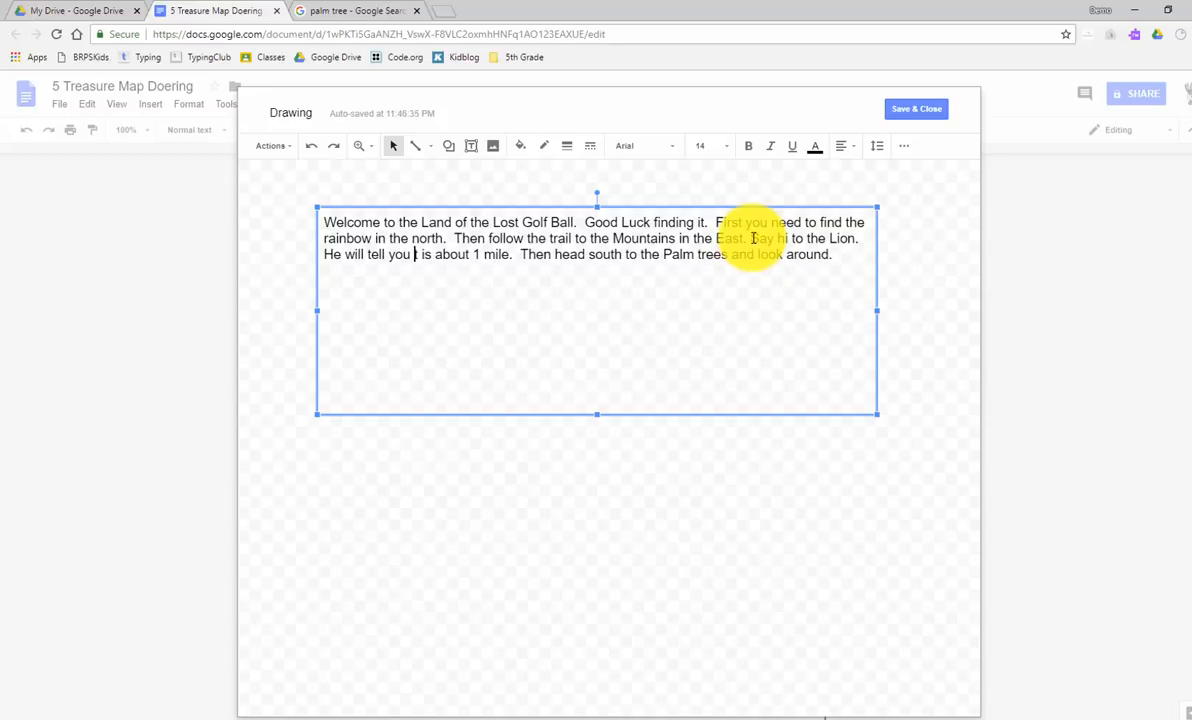
pyautogui.write('i')
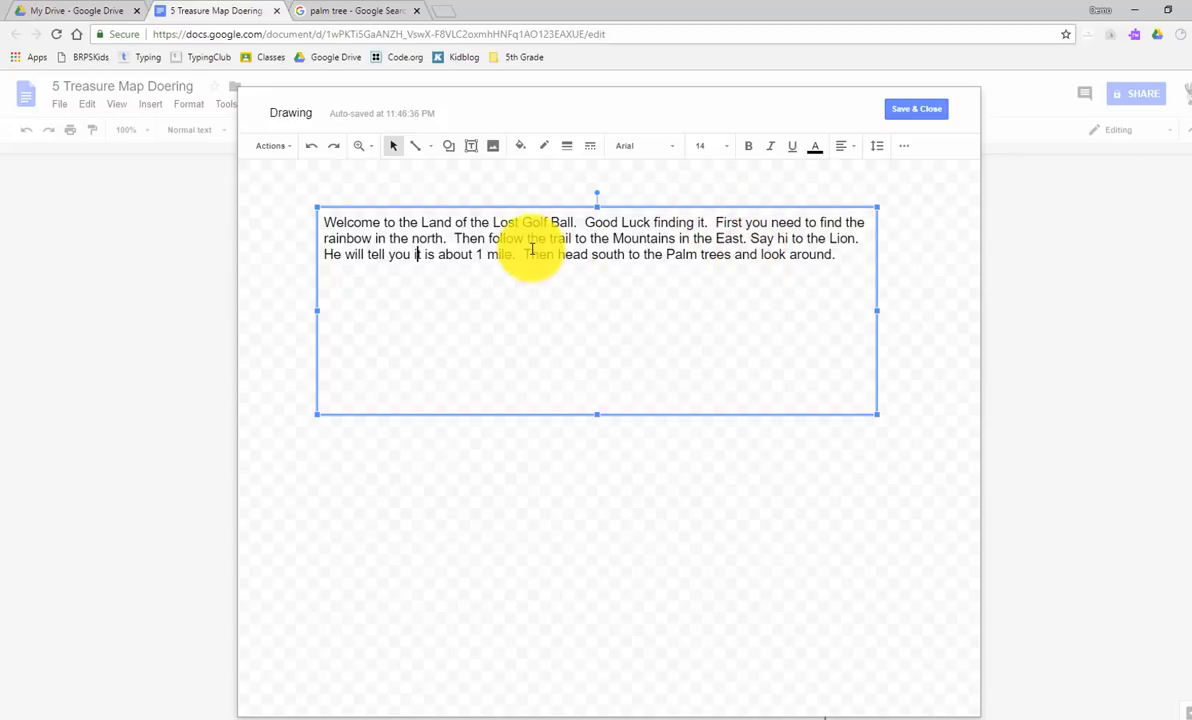
# - Append "and relax a little" plus directions north west across the river to Golf Club Lake, a swim north, and the Golden Golf ball west of the Lake
pyautogui.write('t')
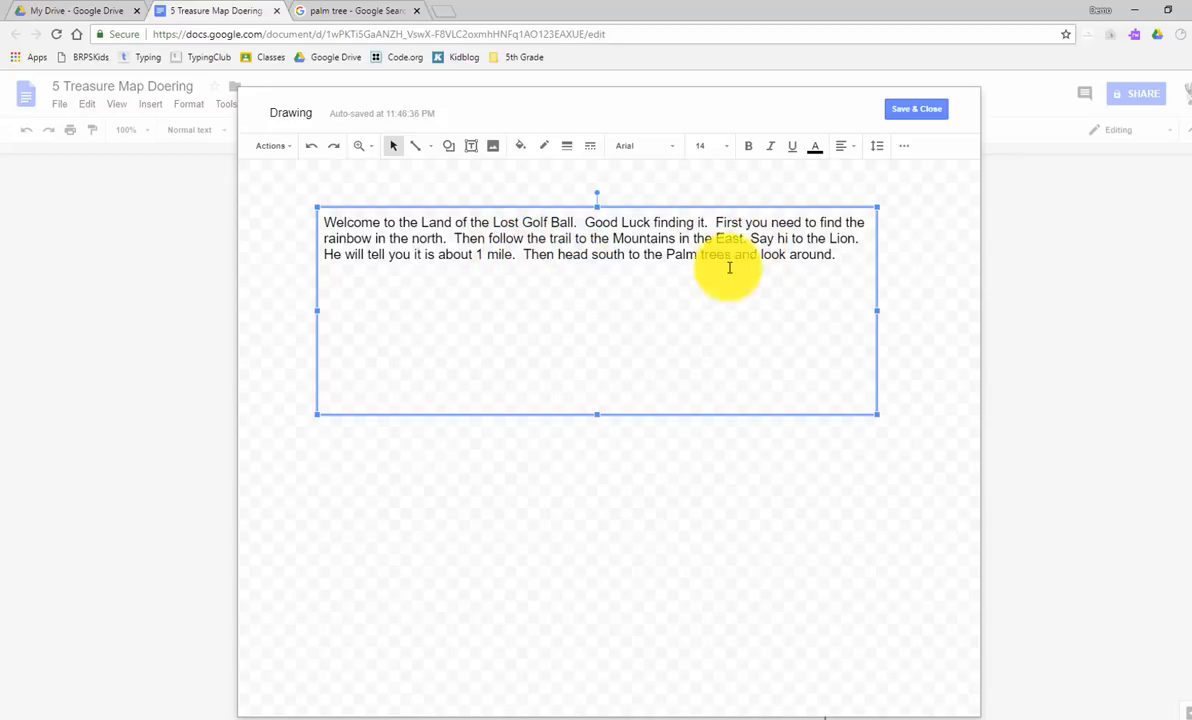
pyautogui.click(836, 255)
pyautogui.press('BackSpace')
pyautogui.press('BackSpace')
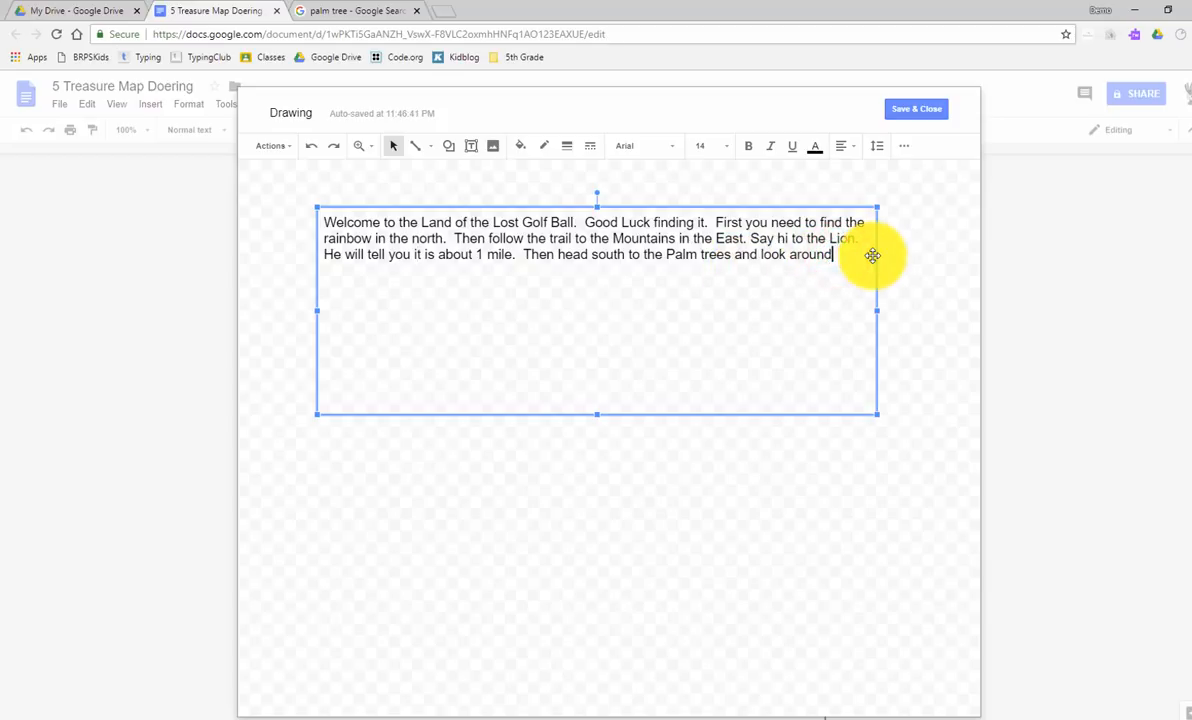
pyautogui.write('and re')
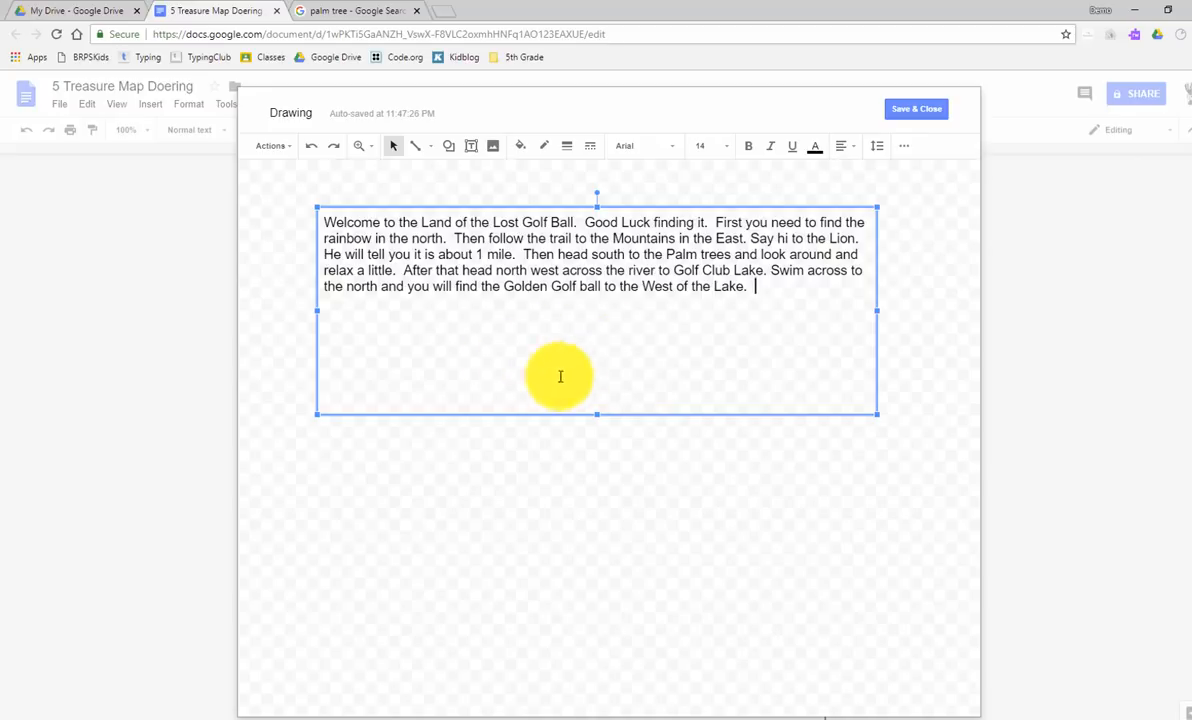
# - Save the directions drawing into the document, set it to wrap text, and move it up onto the lower part of the map
pyautogui.click(912, 109)
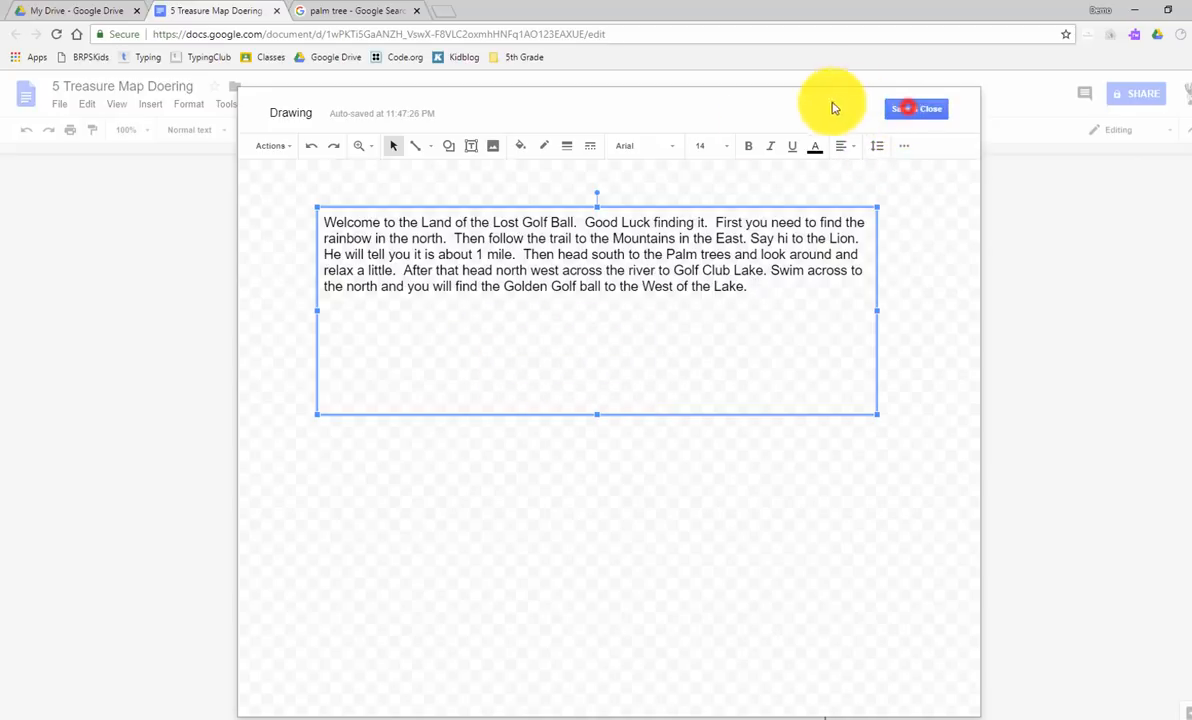
pyautogui.click(607, 580)
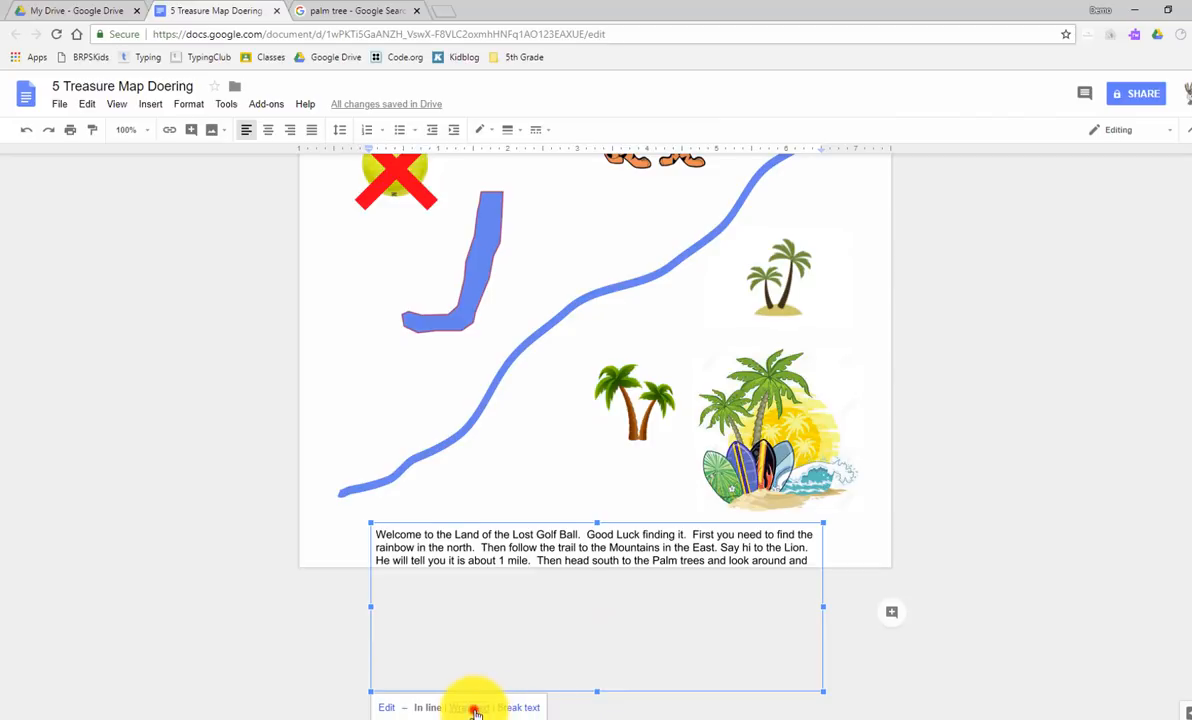
pyautogui.click(474, 710)
pyautogui.moveTo(603, 558); pyautogui.dragTo(549, 400)
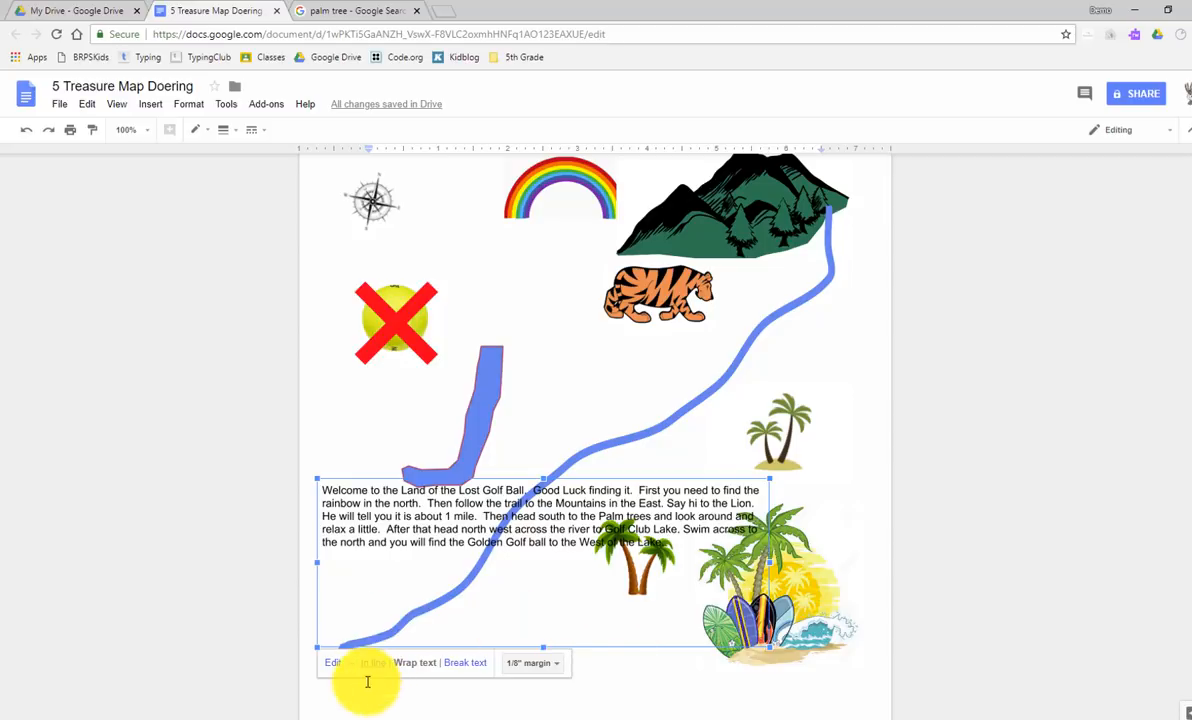
# - Reopen the directions drawing, narrow its text box to about half the width, fit its height around the text, and save it
pyautogui.click(333, 665)
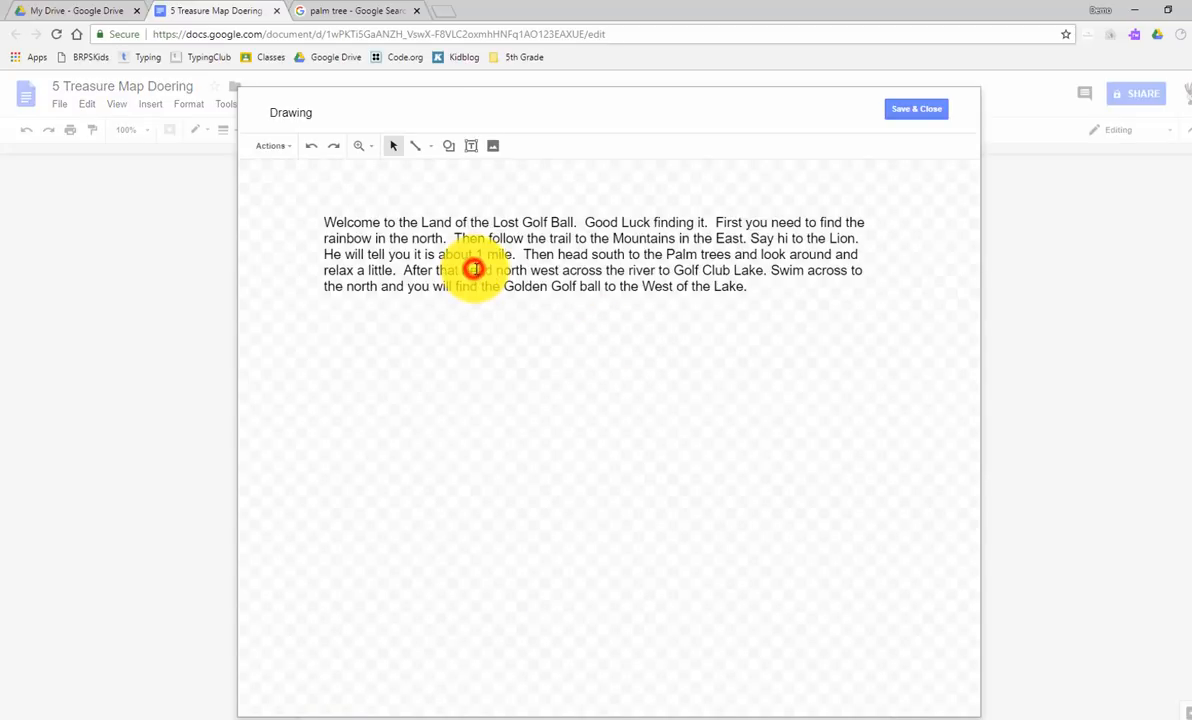
pyautogui.click(474, 269)
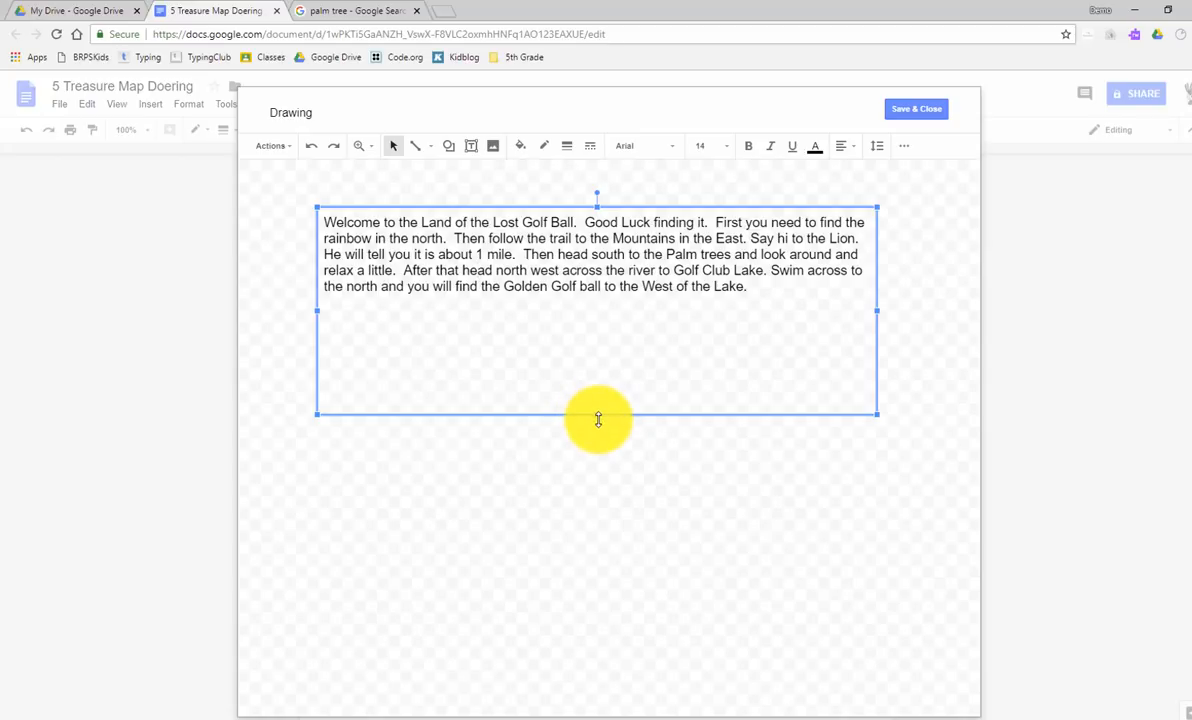
pyautogui.moveTo(599, 413); pyautogui.dragTo(597, 304)
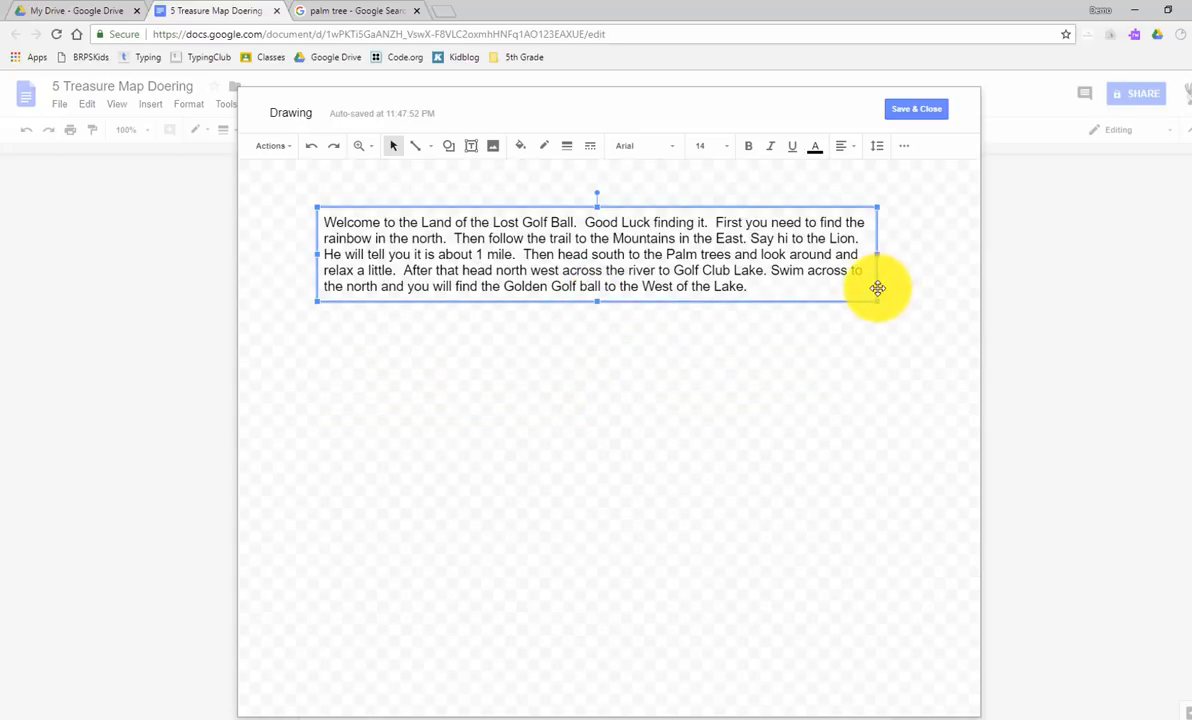
pyautogui.moveTo(877, 254); pyautogui.dragTo(580, 255)
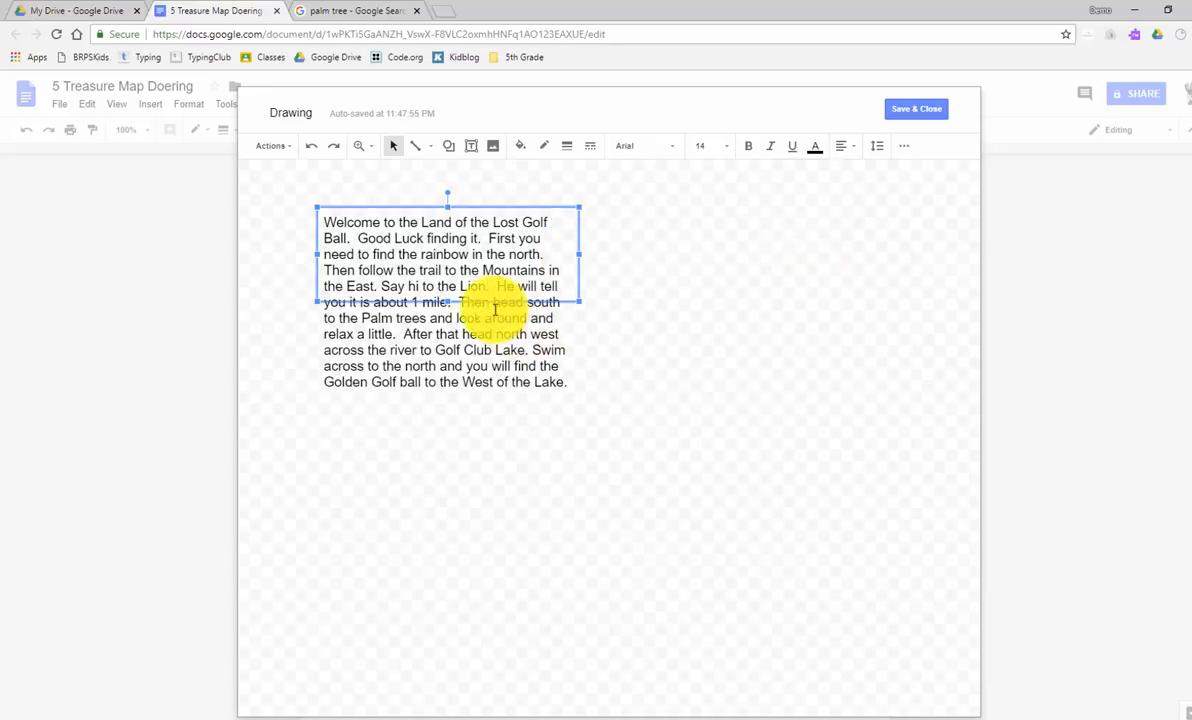
pyautogui.moveTo(445, 302); pyautogui.dragTo(452, 386)
pyautogui.click(646, 340)
pyautogui.click(489, 277)
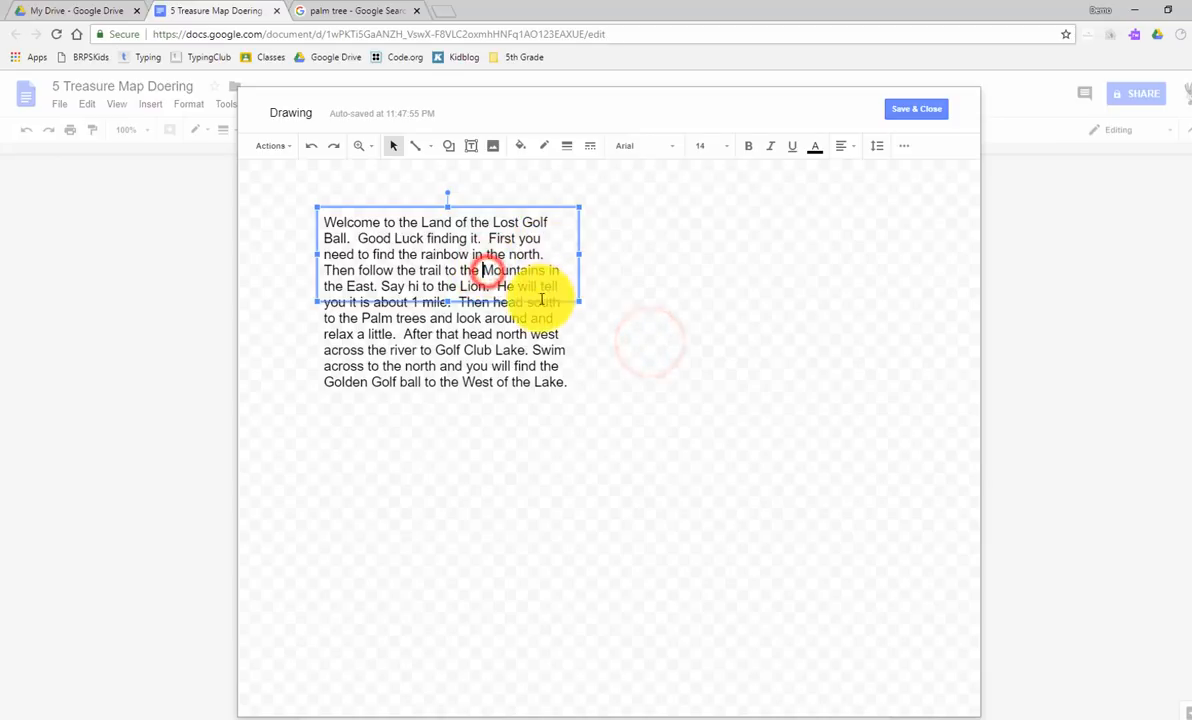
pyautogui.moveTo(449, 302); pyautogui.dragTo(458, 391)
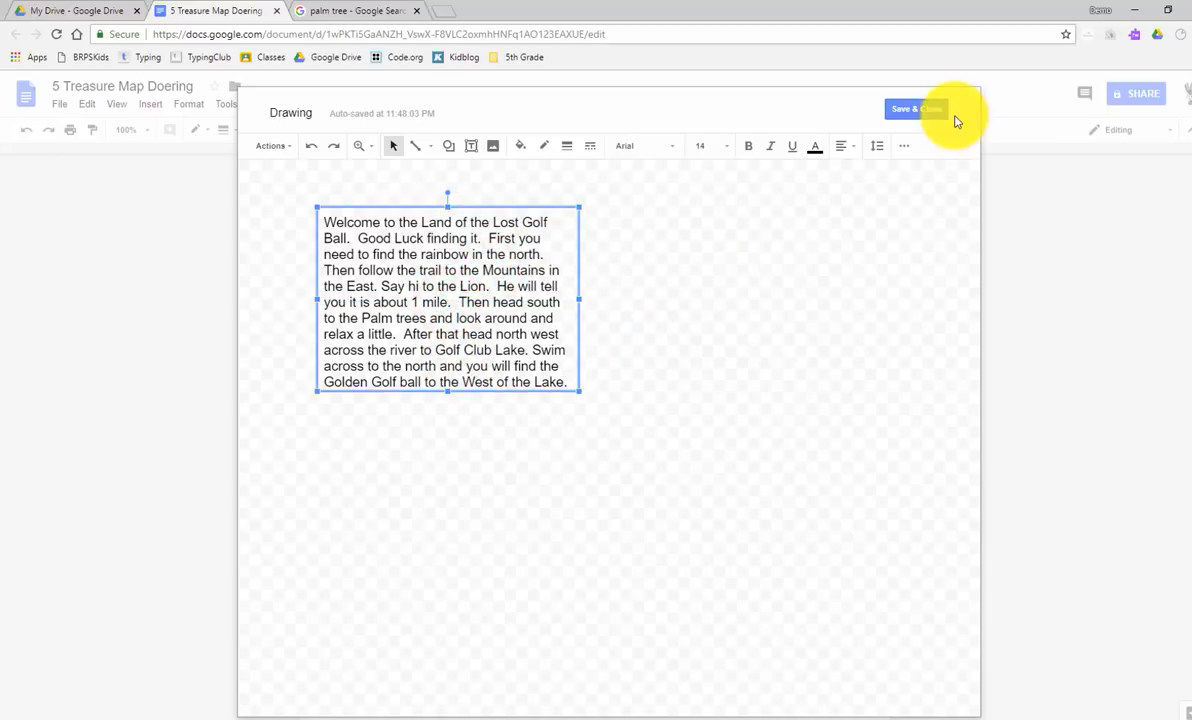
pyautogui.click(920, 117)
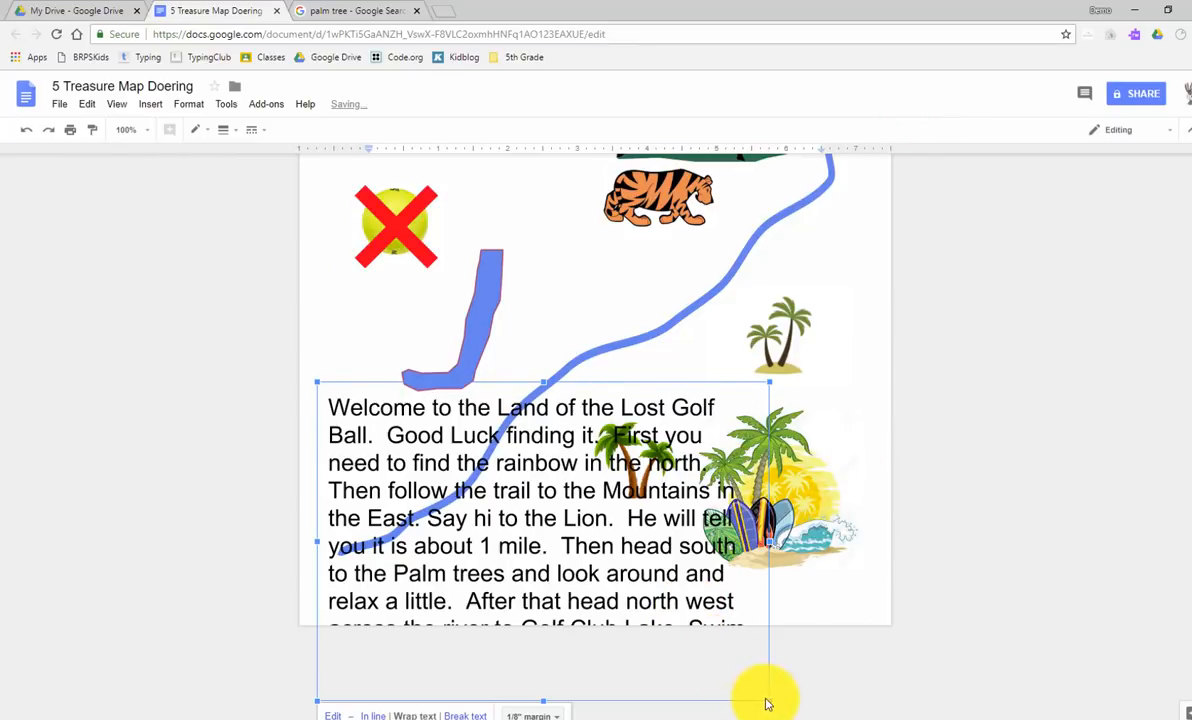
# - Shrink the directions box to roughly a third of its width and place it below the river, left of the surfboard palm picture
pyautogui.moveTo(769, 701)
pyautogui.mouseDown()
pyautogui.moveTo(591, 609)
pyautogui.moveTo(458, 484)
pyautogui.moveTo(444, 506)
pyautogui.mouseUp()
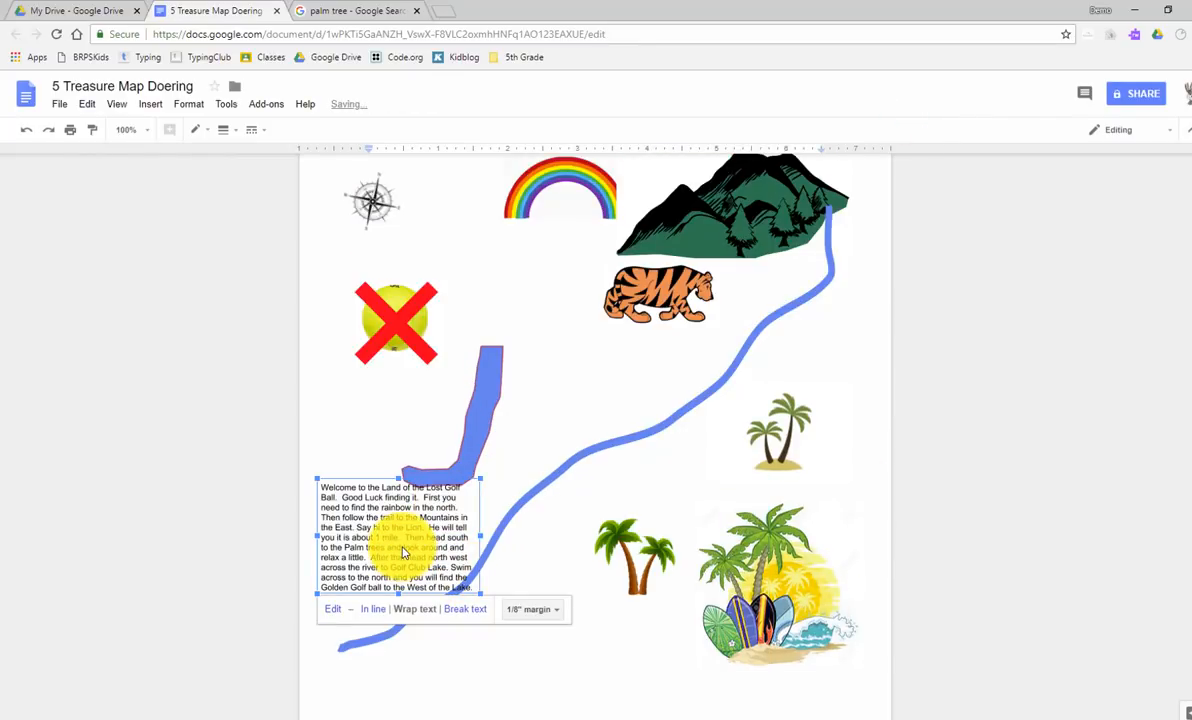
pyautogui.moveTo(403, 551); pyautogui.dragTo(399, 560)
pyautogui.click(322, 575)
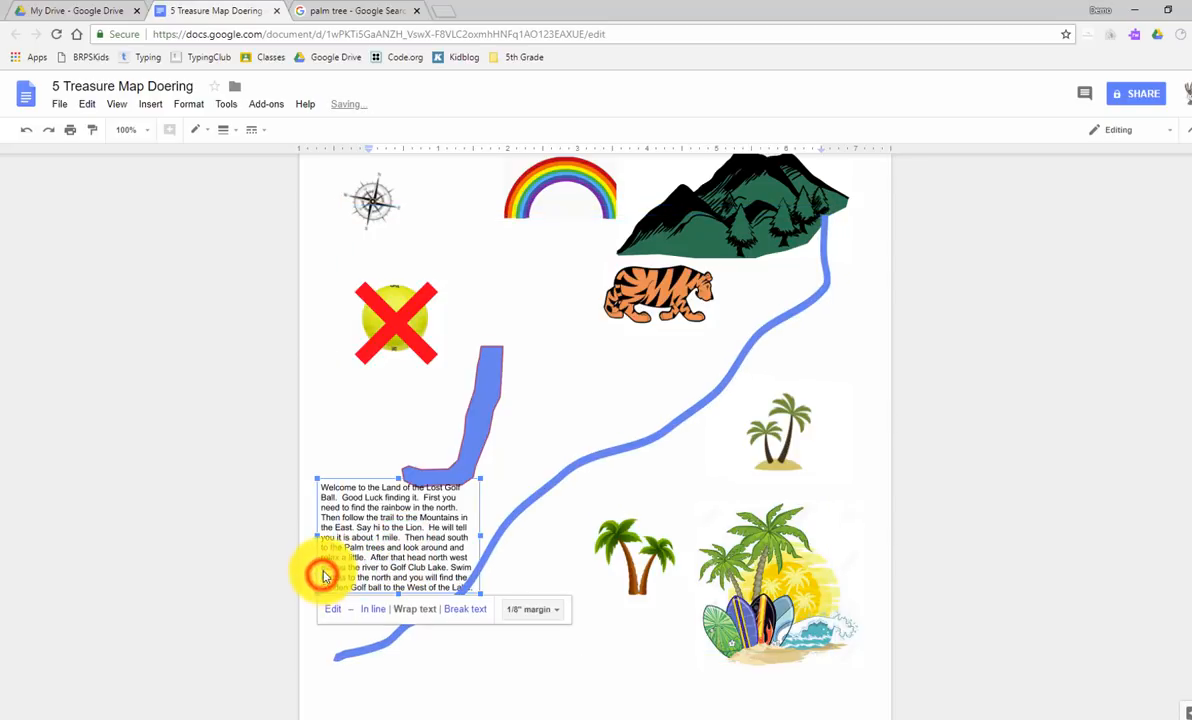
pyautogui.moveTo(322, 567); pyautogui.dragTo(483, 655)
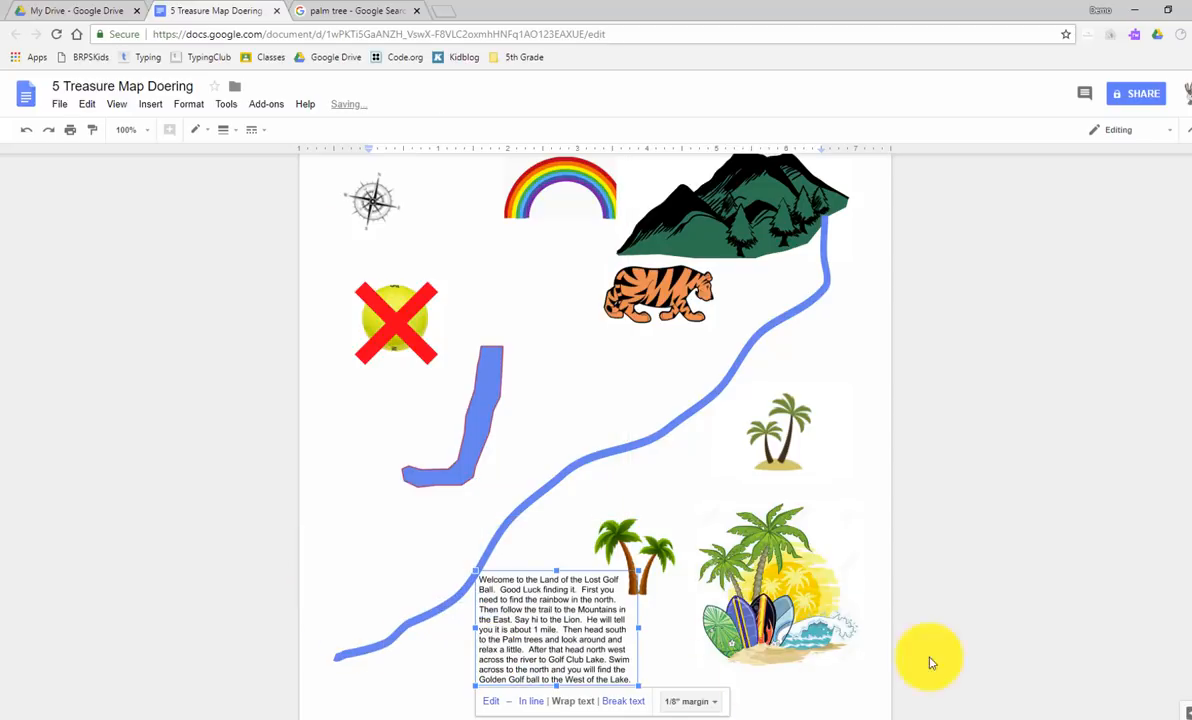
pyautogui.click(1017, 573)
# - Insert a new drawing and scribble a freehand trail that runs east, curves south, and loops back to the west
pyautogui.scroll(-3, 564, 604)
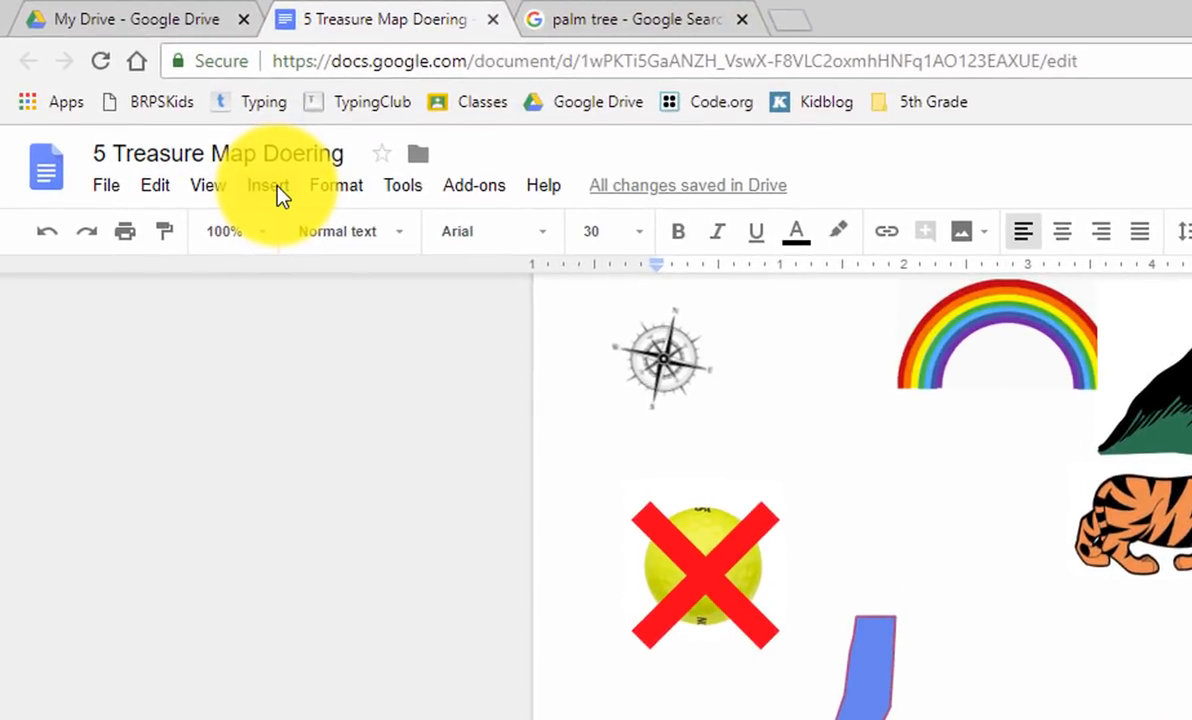
pyautogui.click(276, 188)
pyautogui.moveTo(322, 234)
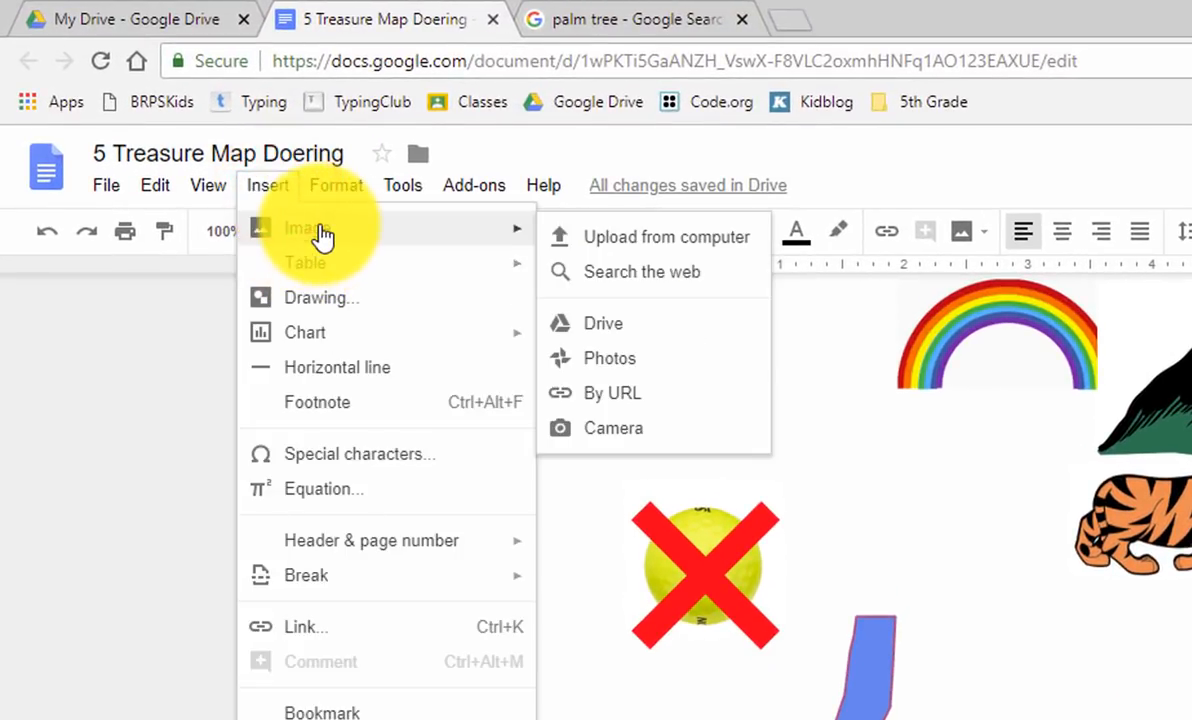
pyautogui.click(318, 300)
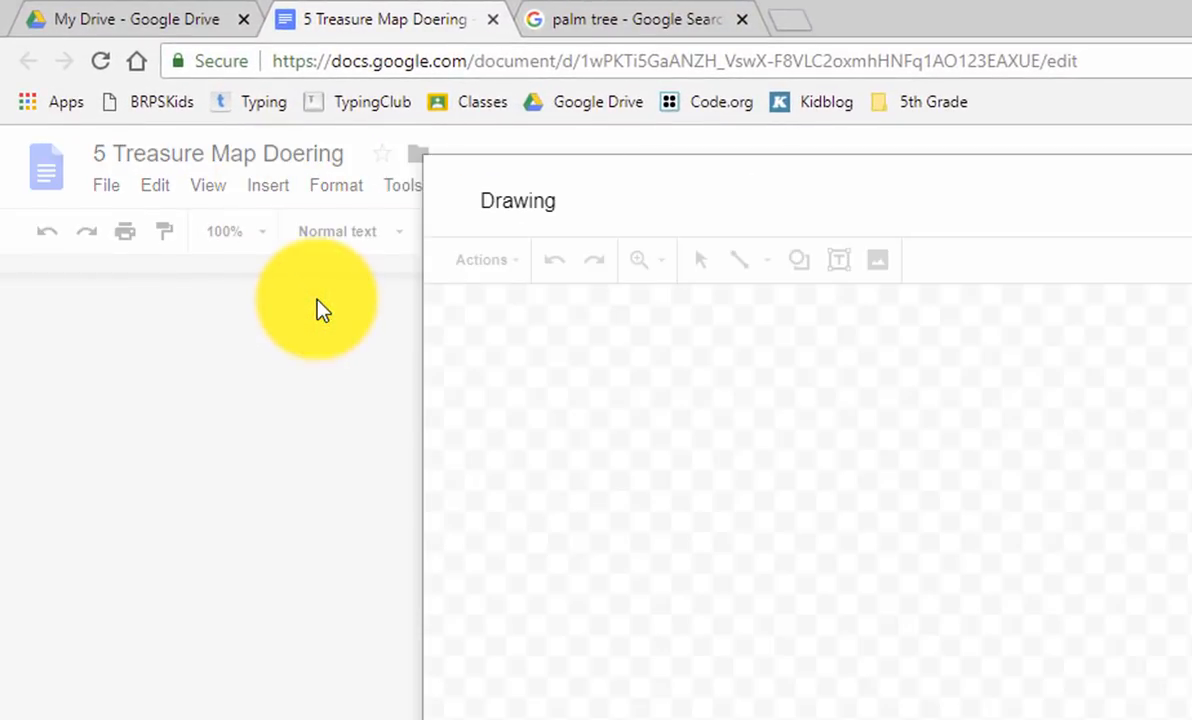
pyautogui.click(765, 265)
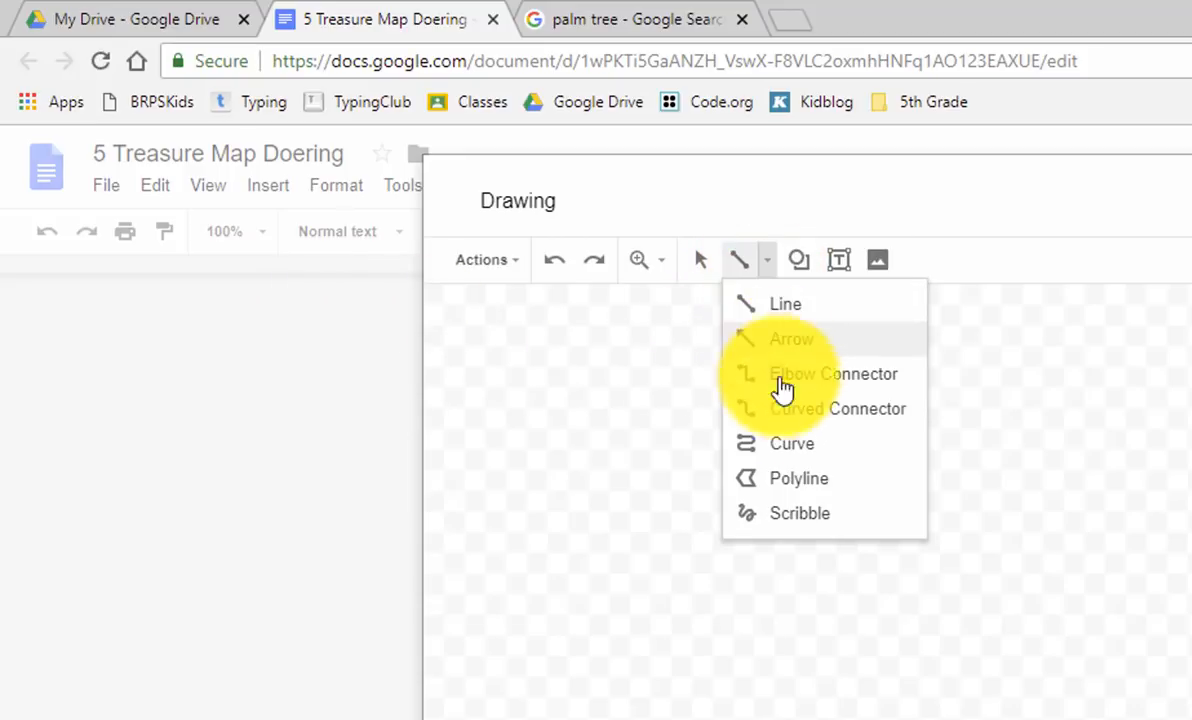
pyautogui.click(782, 510)
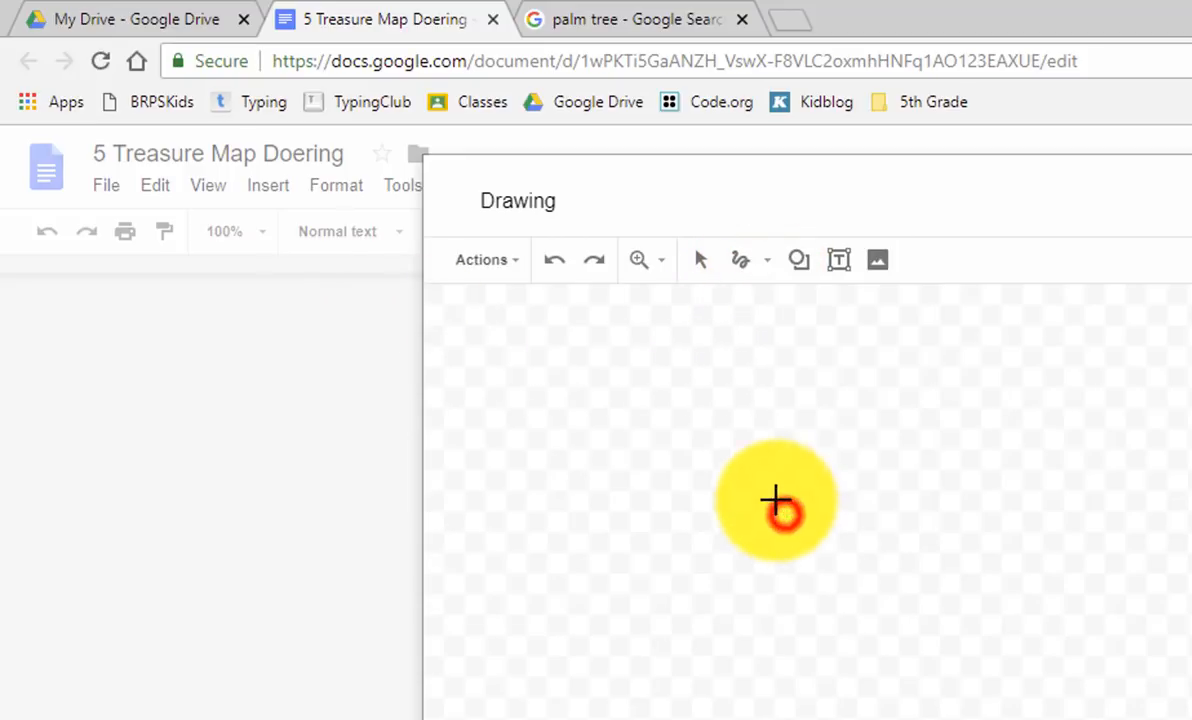
pyautogui.click(768, 264)
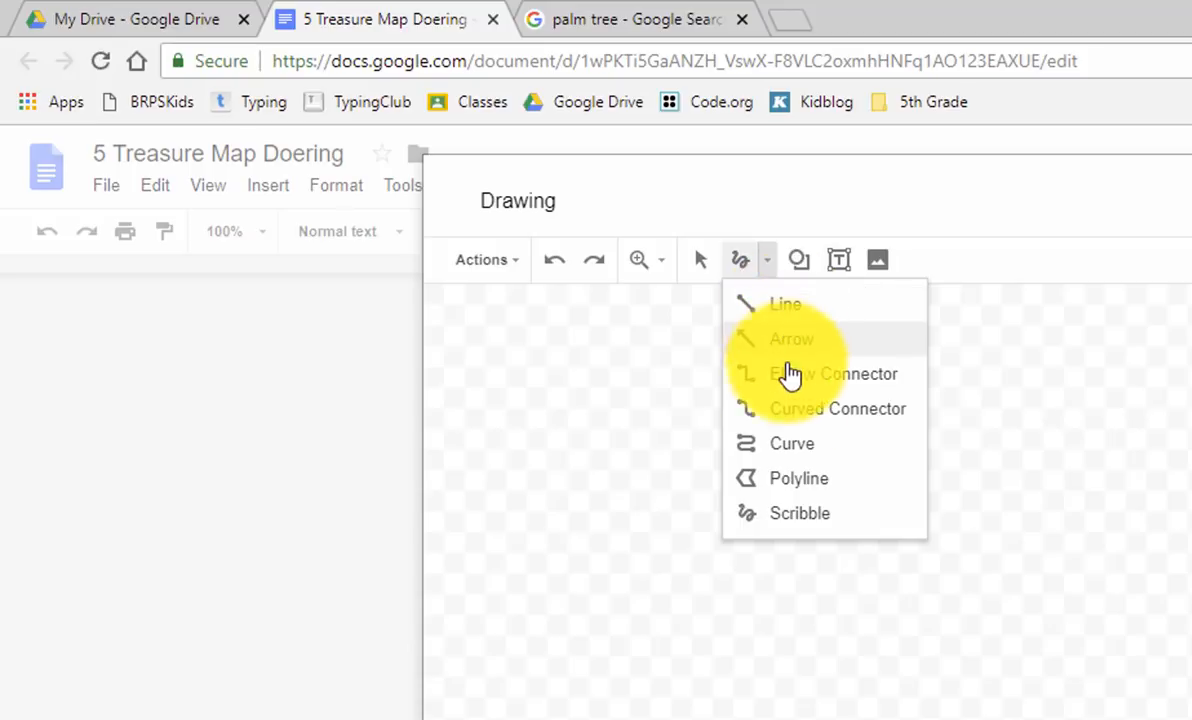
pyautogui.click(775, 320)
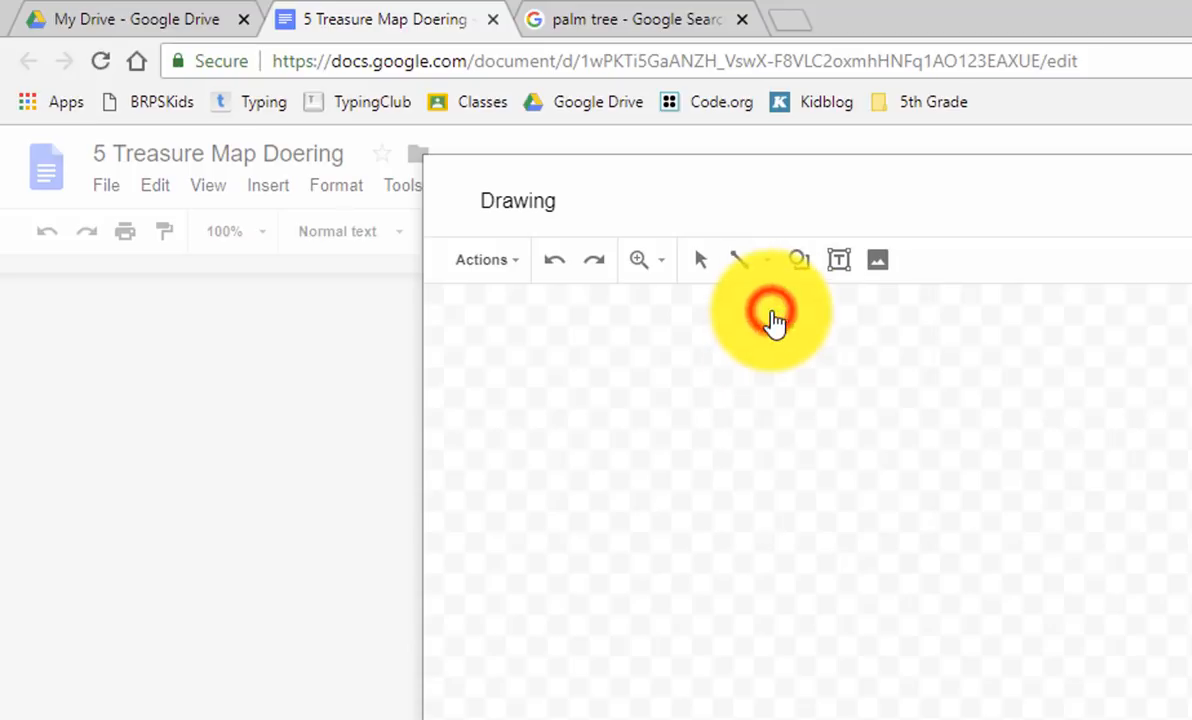
pyautogui.click(768, 268)
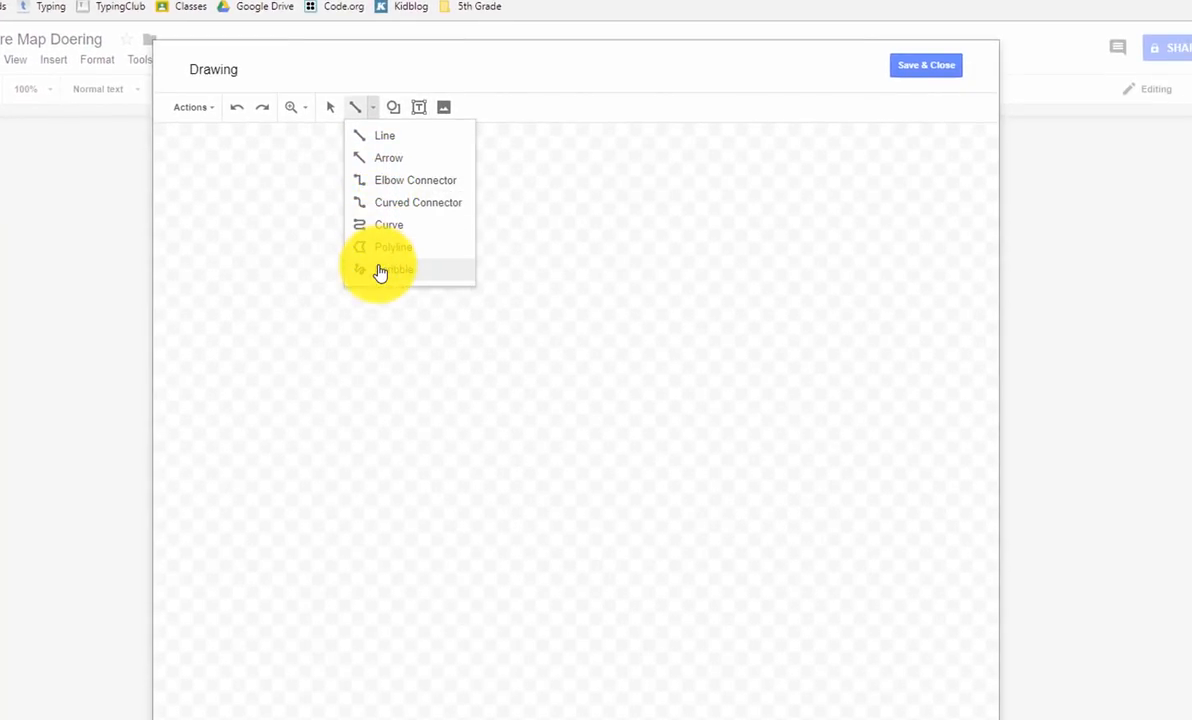
pyautogui.click(379, 272)
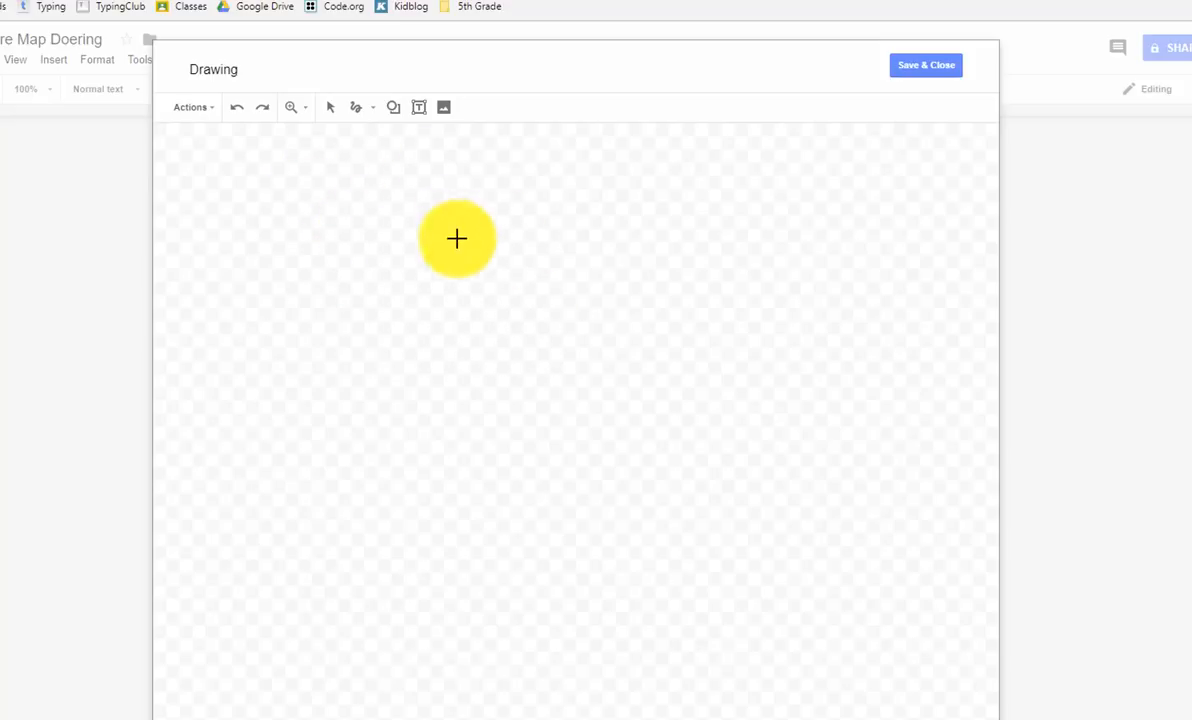
pyautogui.moveTo(420, 207); pyautogui.dragTo(460, 240)
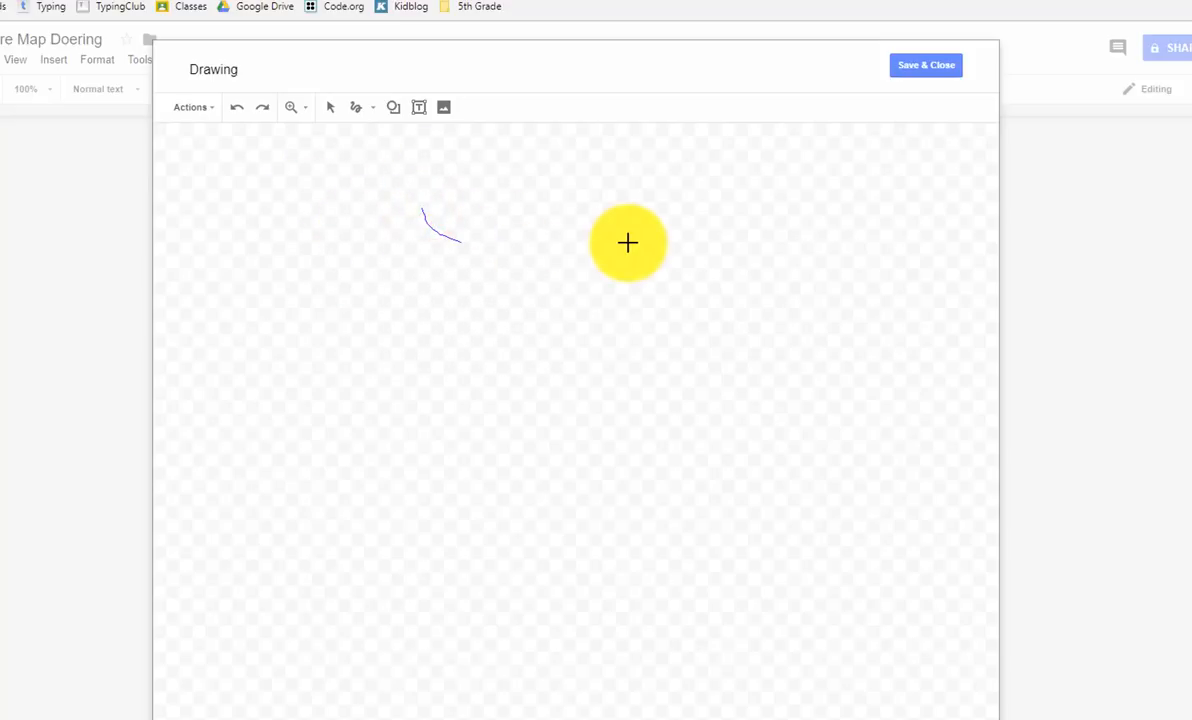
pyautogui.moveTo(632, 244)
pyautogui.mouseDown()
pyautogui.moveTo(676, 247)
pyautogui.moveTo(705, 287)
pyautogui.moveTo(716, 451)
pyautogui.moveTo(692, 537)
pyautogui.moveTo(623, 558)
pyautogui.moveTo(570, 552)
pyautogui.moveTo(449, 390)
pyautogui.moveTo(397, 375)
pyautogui.mouseUp()
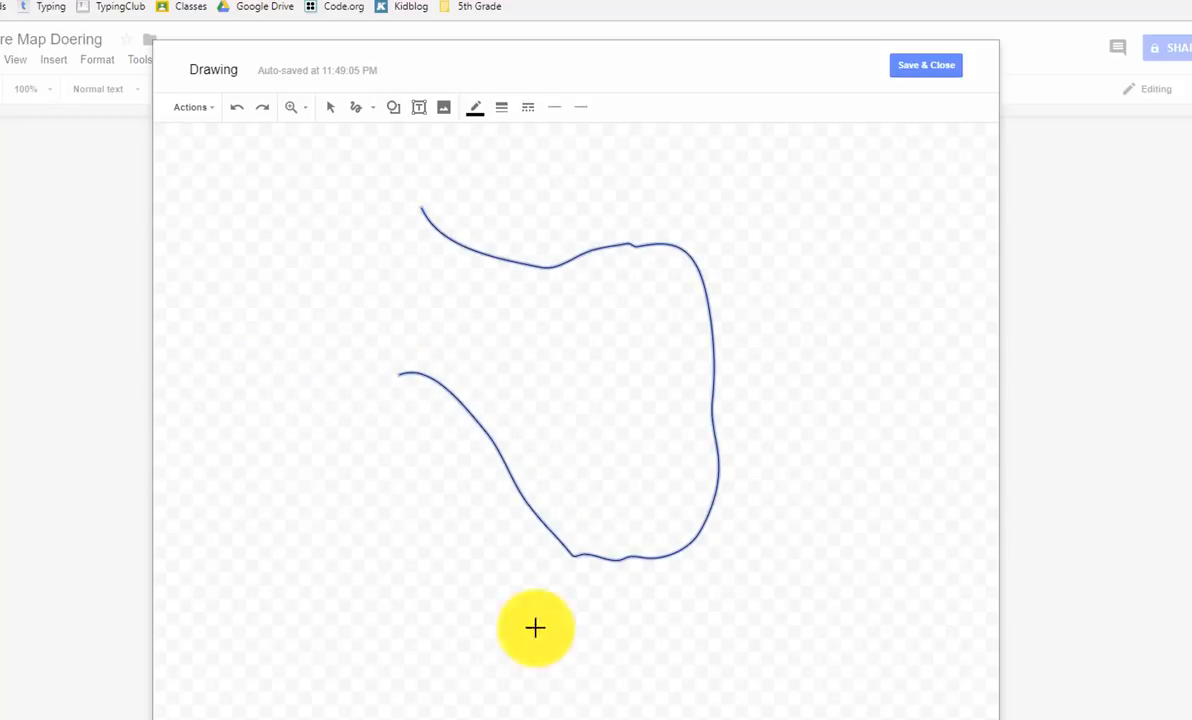
# - Thicken the scribbled trail line and give it a short-dashed style
pyautogui.click(329, 108)
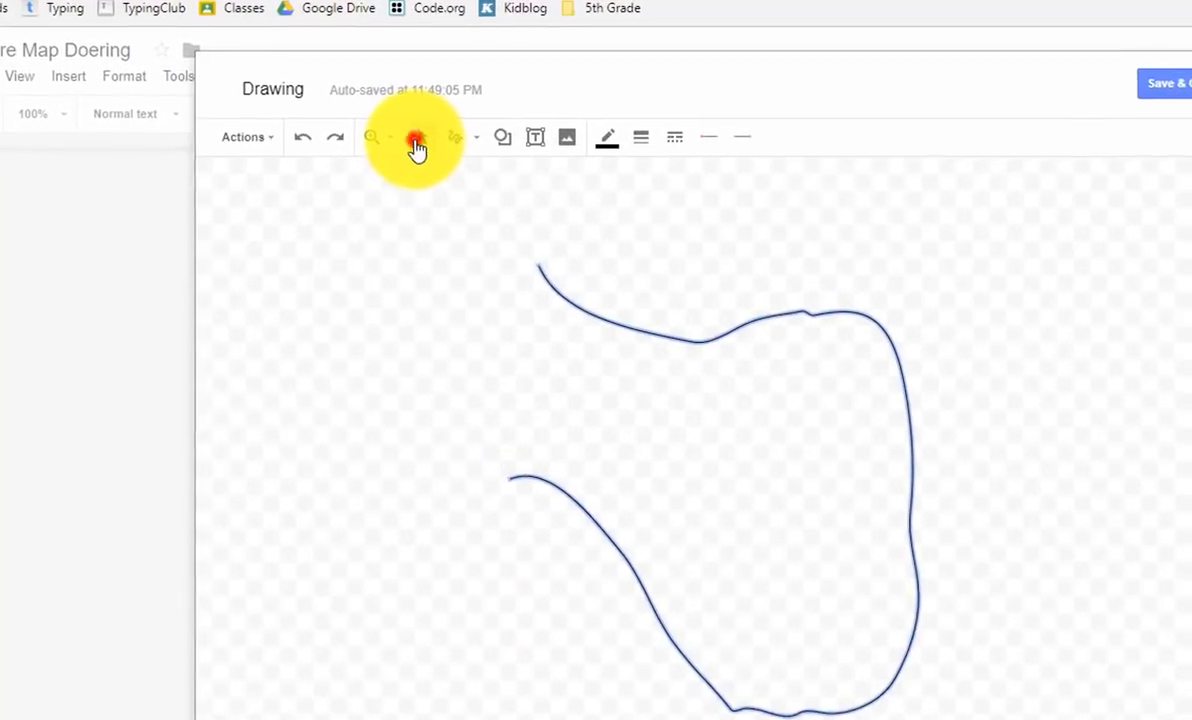
pyautogui.click(605, 325)
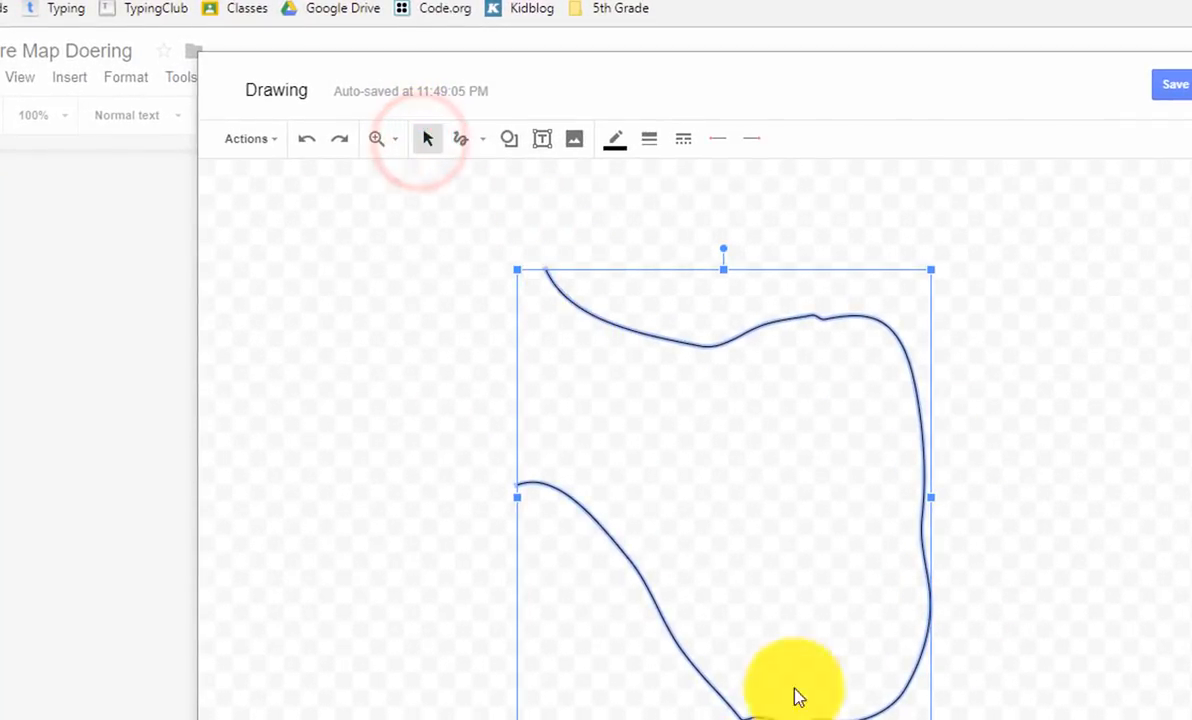
pyautogui.click(618, 140)
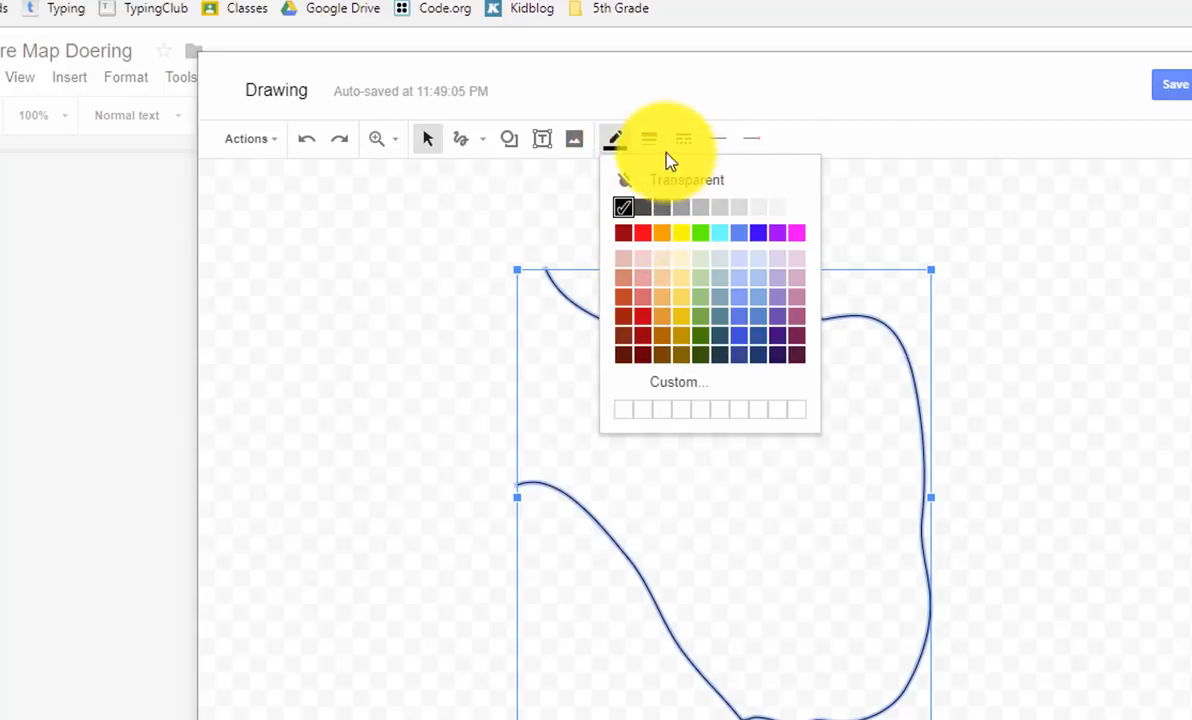
pyautogui.click(649, 138)
pyautogui.click(680, 240)
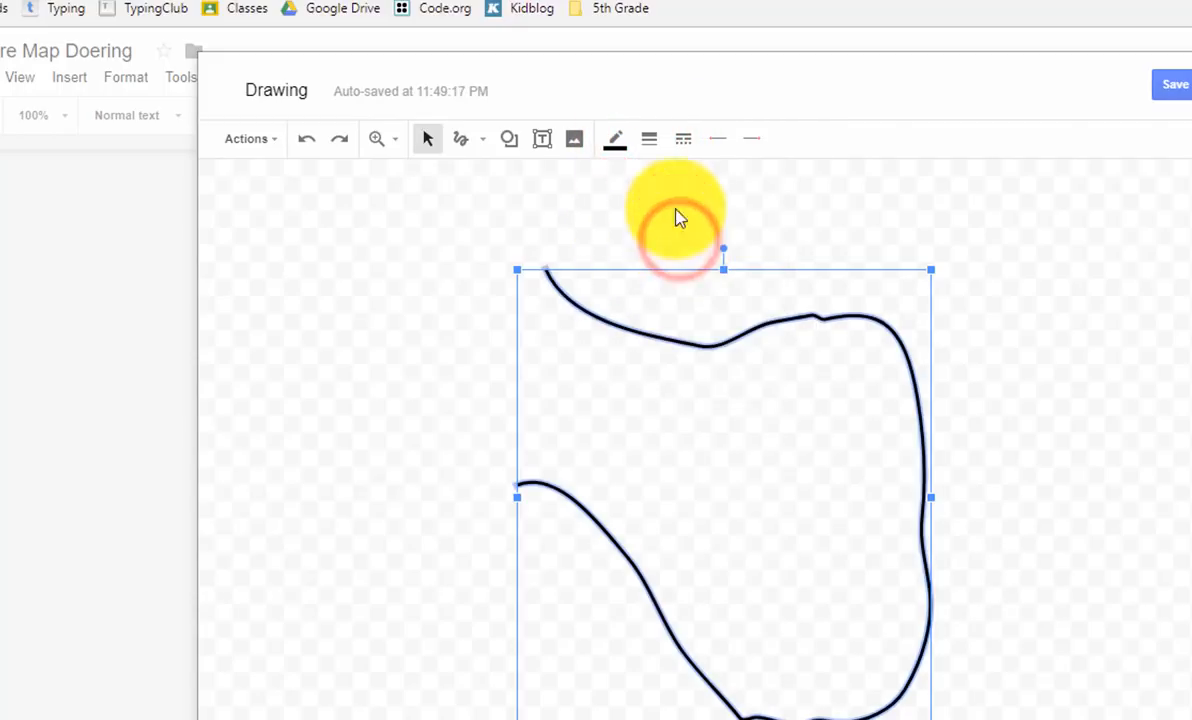
pyautogui.click(683, 138)
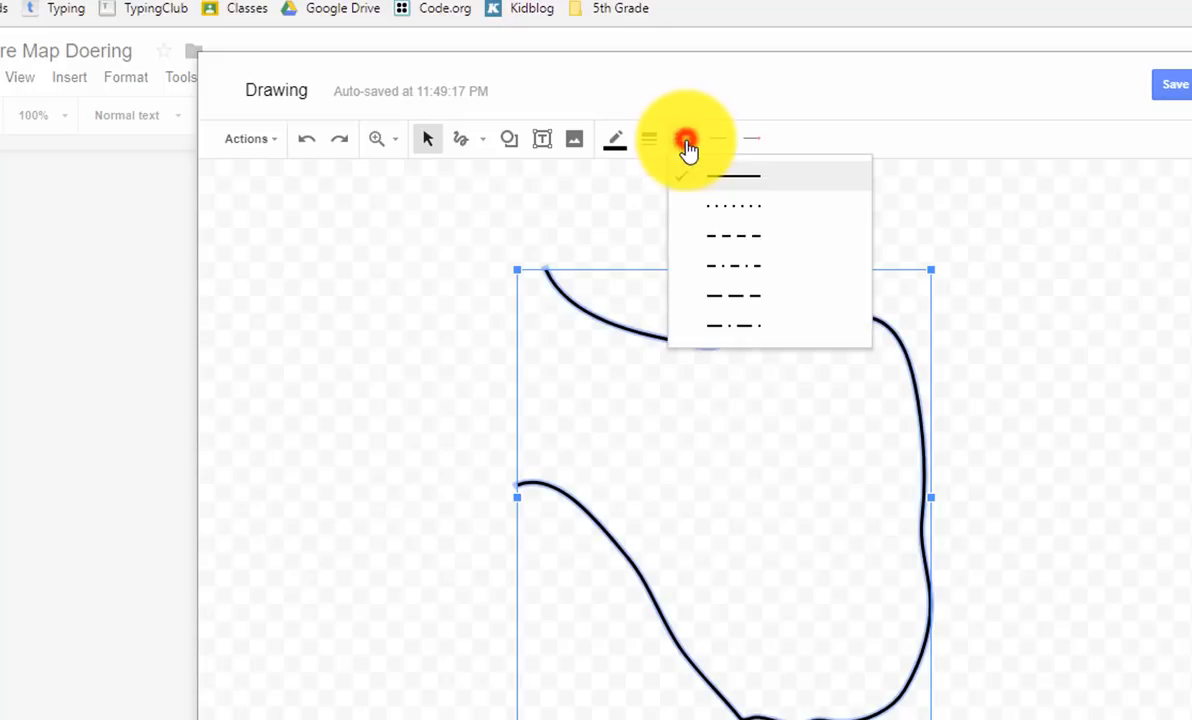
pyautogui.click(727, 237)
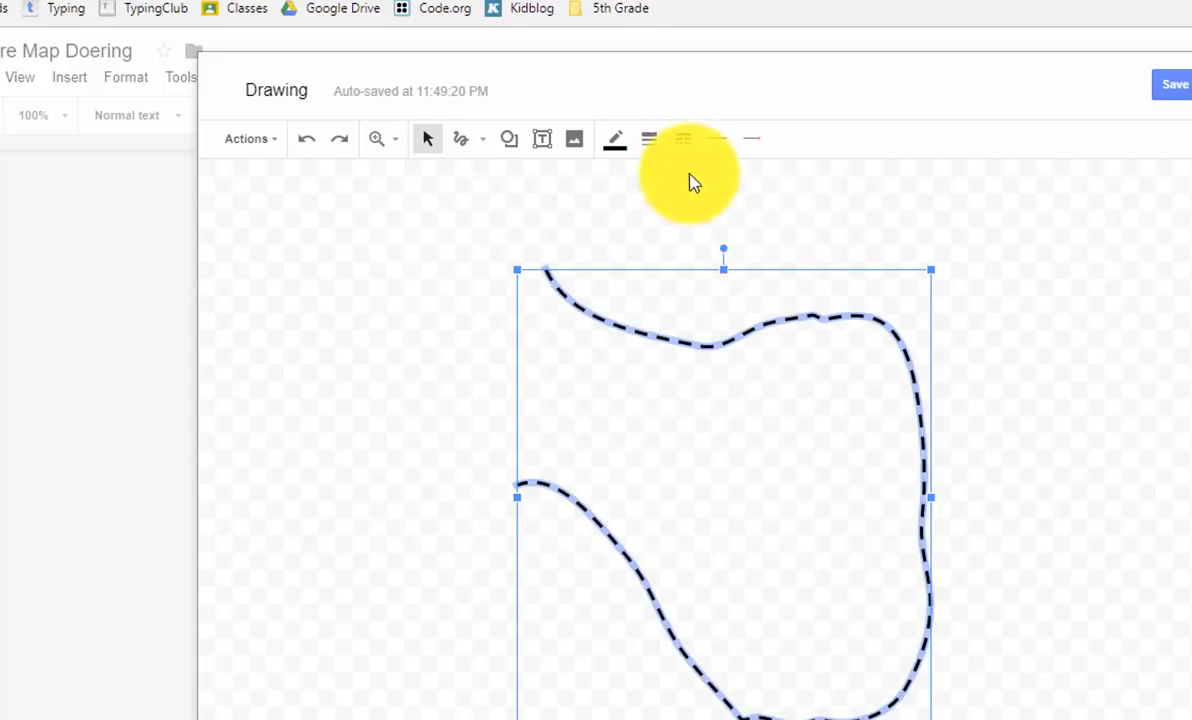
# - Give the trail line a filled circle at its start and an arrowhead at its end
pyautogui.click(718, 139)
pyautogui.click(751, 268)
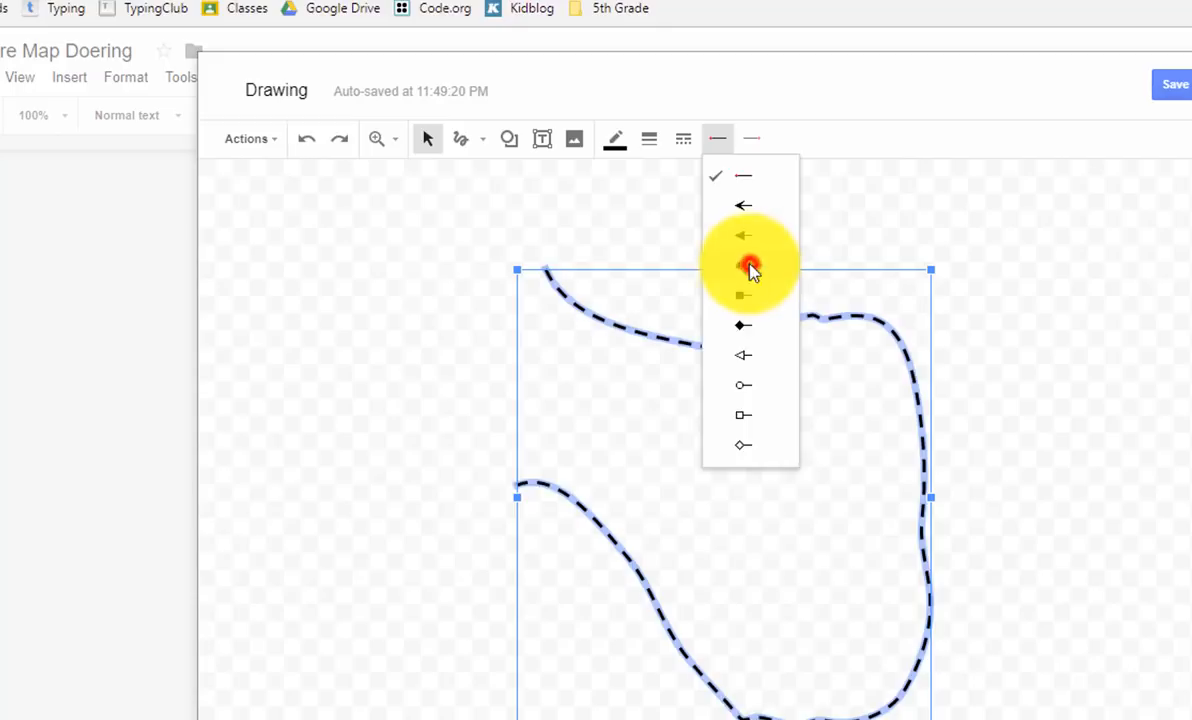
pyautogui.click(751, 139)
pyautogui.click(786, 214)
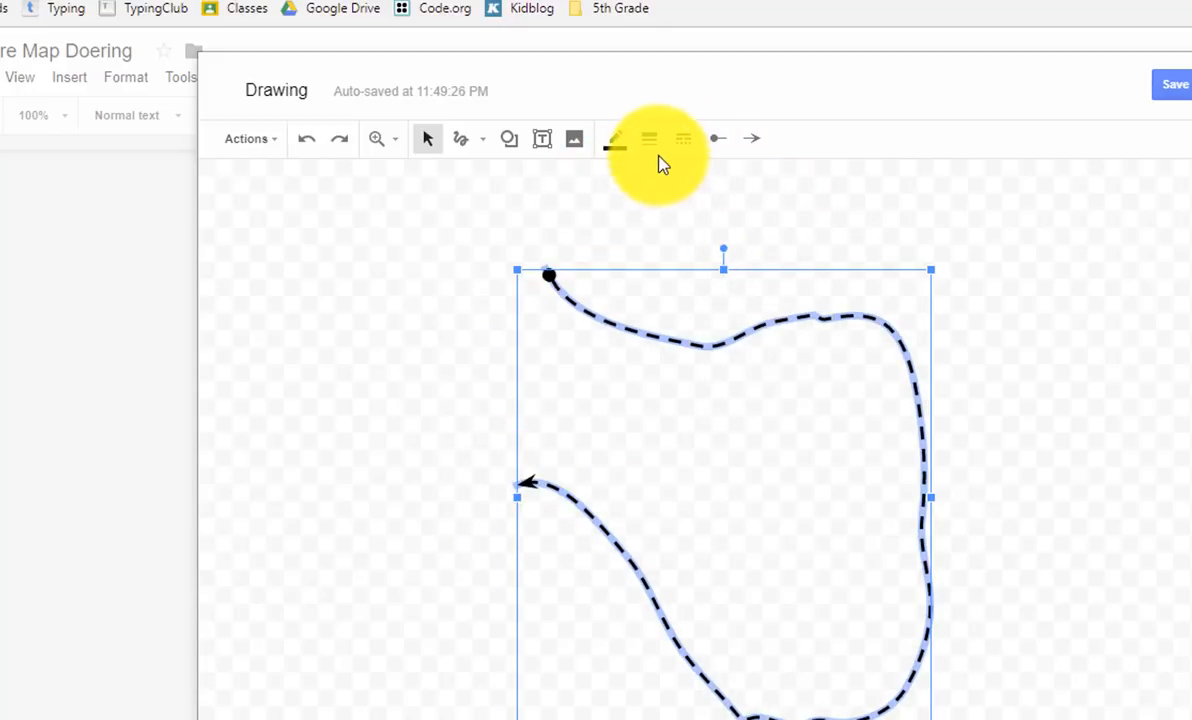
# - Save the dashed trail drawing into the document and set it to wrap text
pyautogui.click(434, 247)
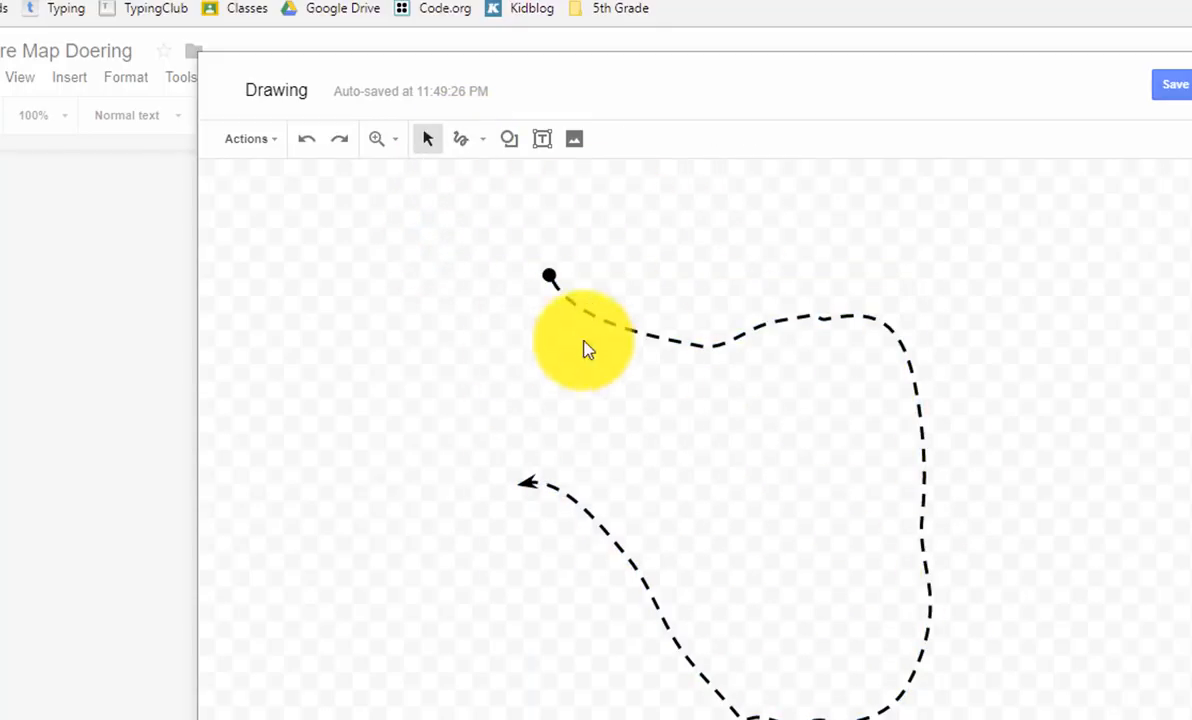
pyautogui.click(1156, 94)
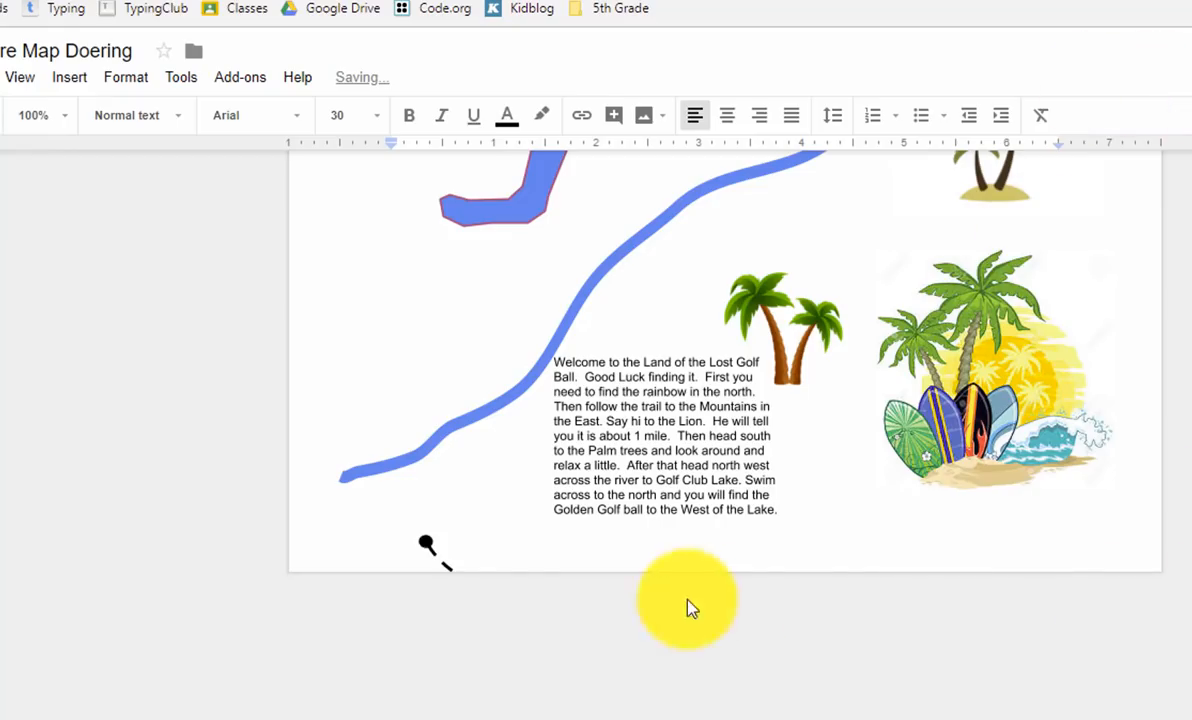
pyautogui.click(436, 556)
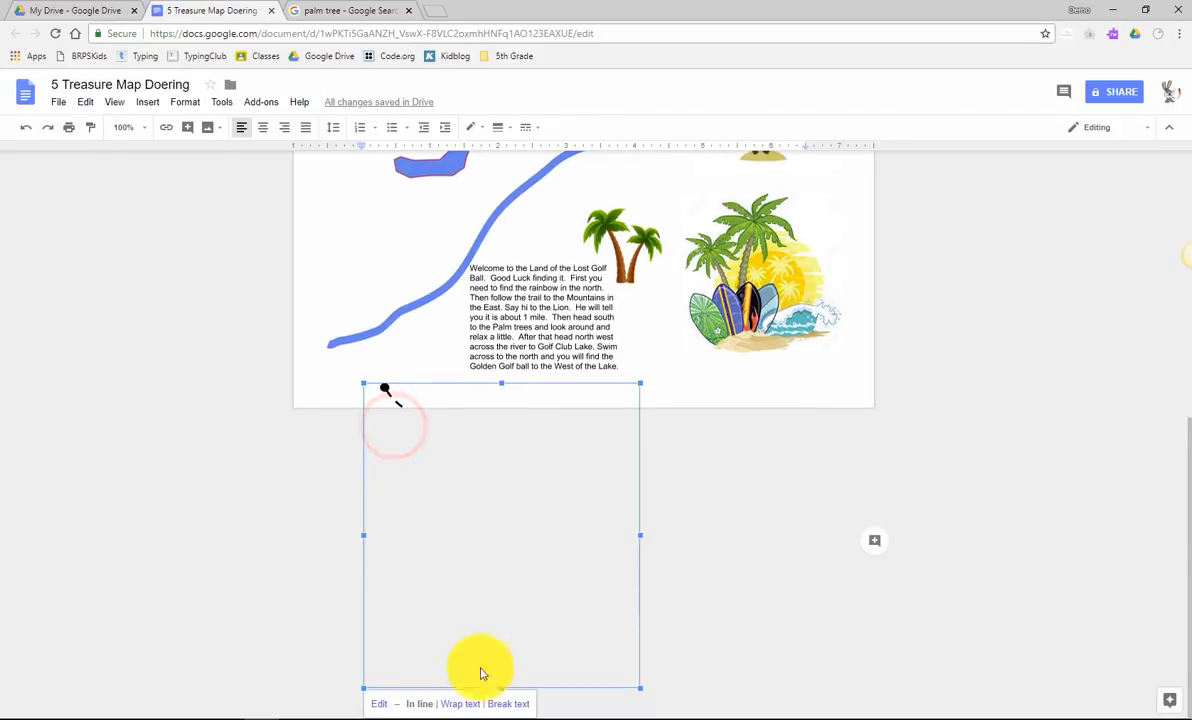
pyautogui.click(459, 704)
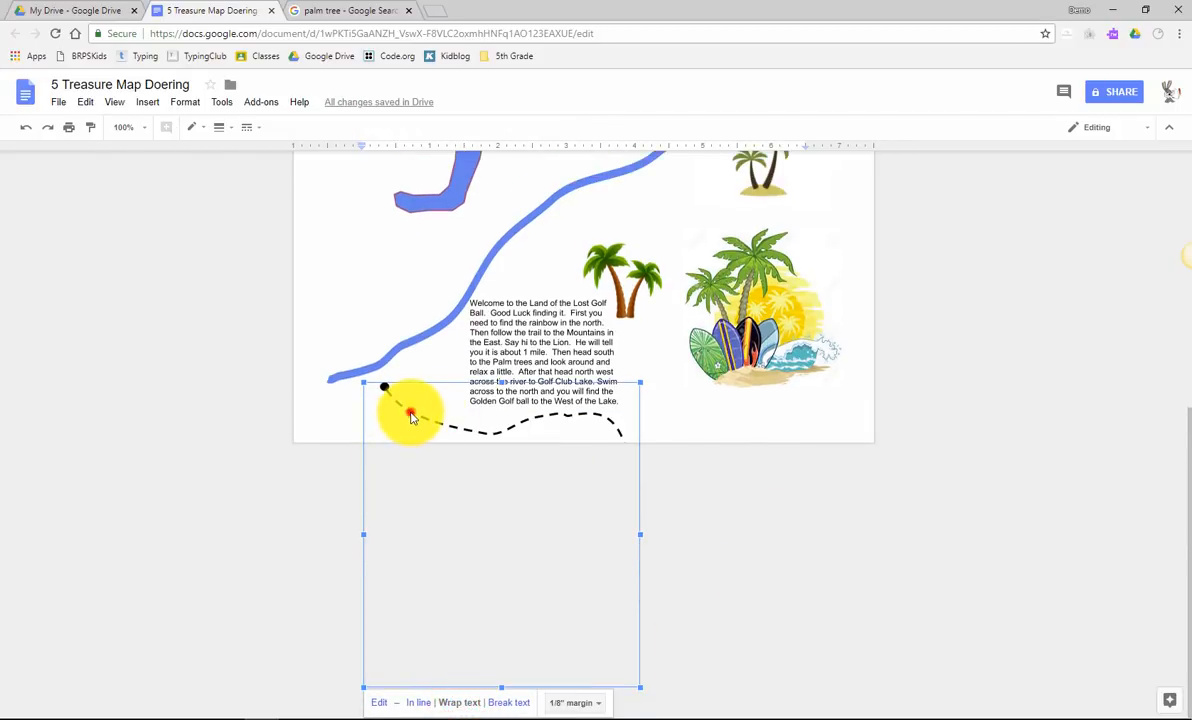
# - Move the dashed trail up onto the map between the rainbow and the palms, and stretch it west to the crossed-out golf ball
pyautogui.moveTo(410, 415)
pyautogui.mouseDown()
pyautogui.moveTo(487, 333)
pyautogui.moveTo(540, 152)
pyautogui.moveTo(497, 95)
pyautogui.mouseUp()
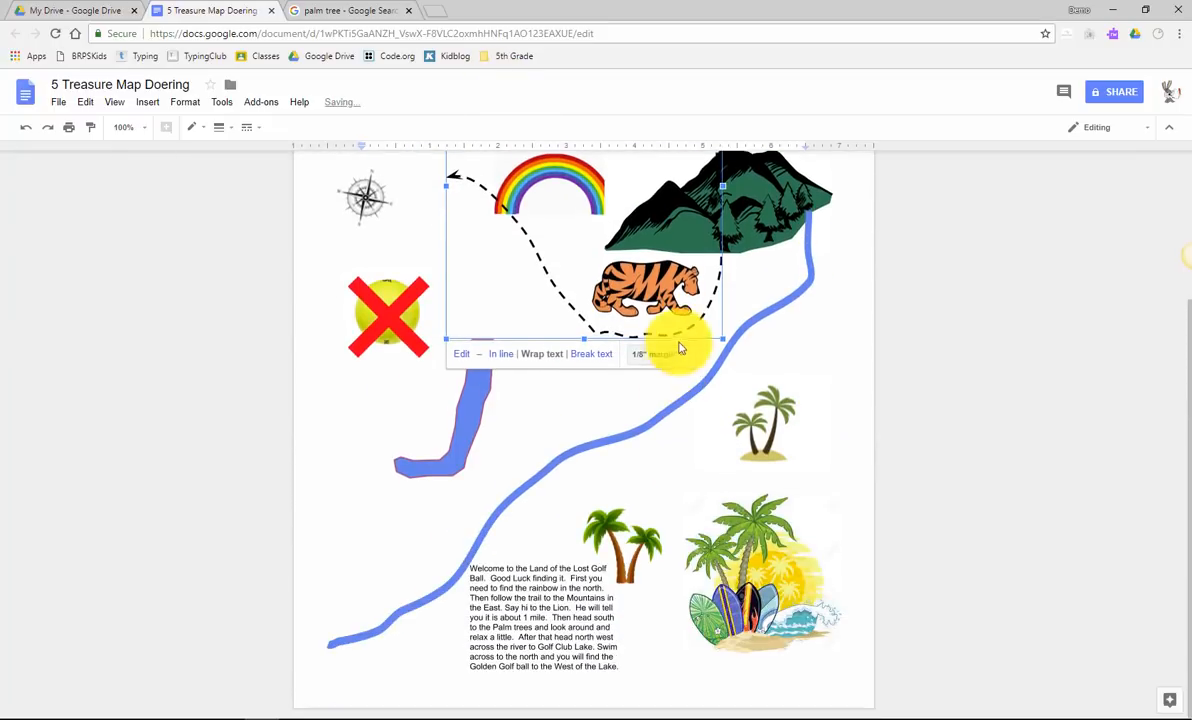
pyautogui.moveTo(694, 352)
pyautogui.mouseDown()
pyautogui.moveTo(758, 372)
pyautogui.moveTo(768, 395)
pyautogui.mouseUp()
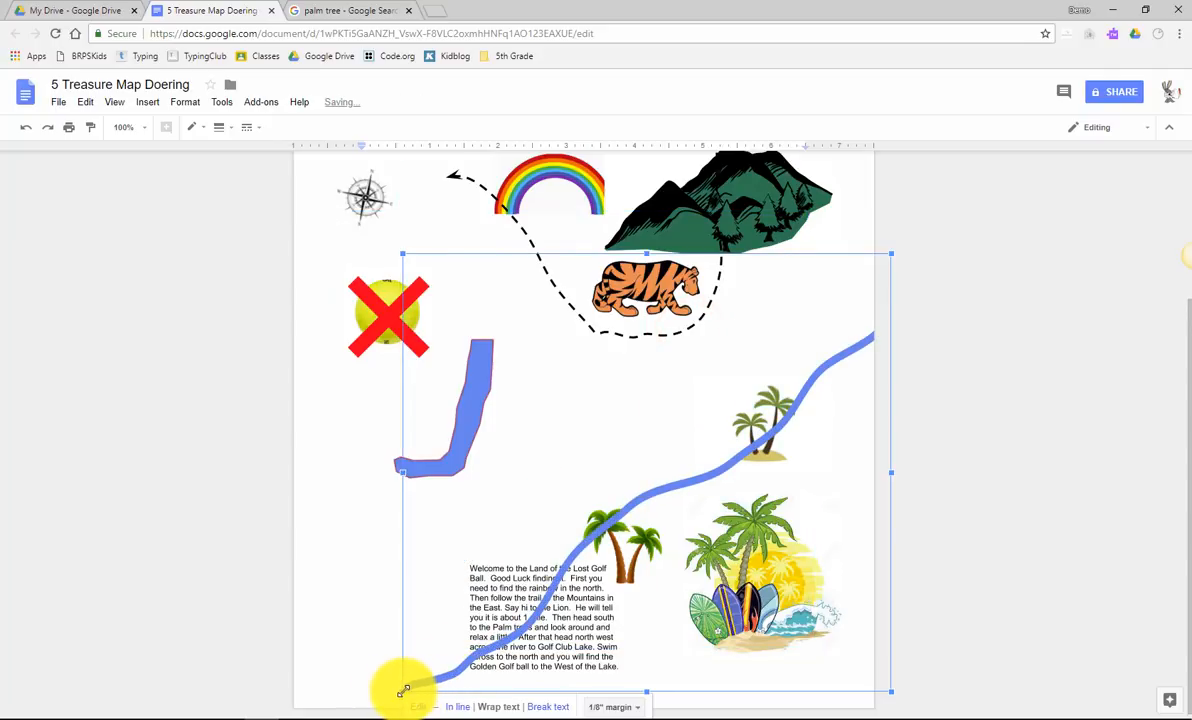
pyautogui.moveTo(403, 690); pyautogui.dragTo(987, 367)
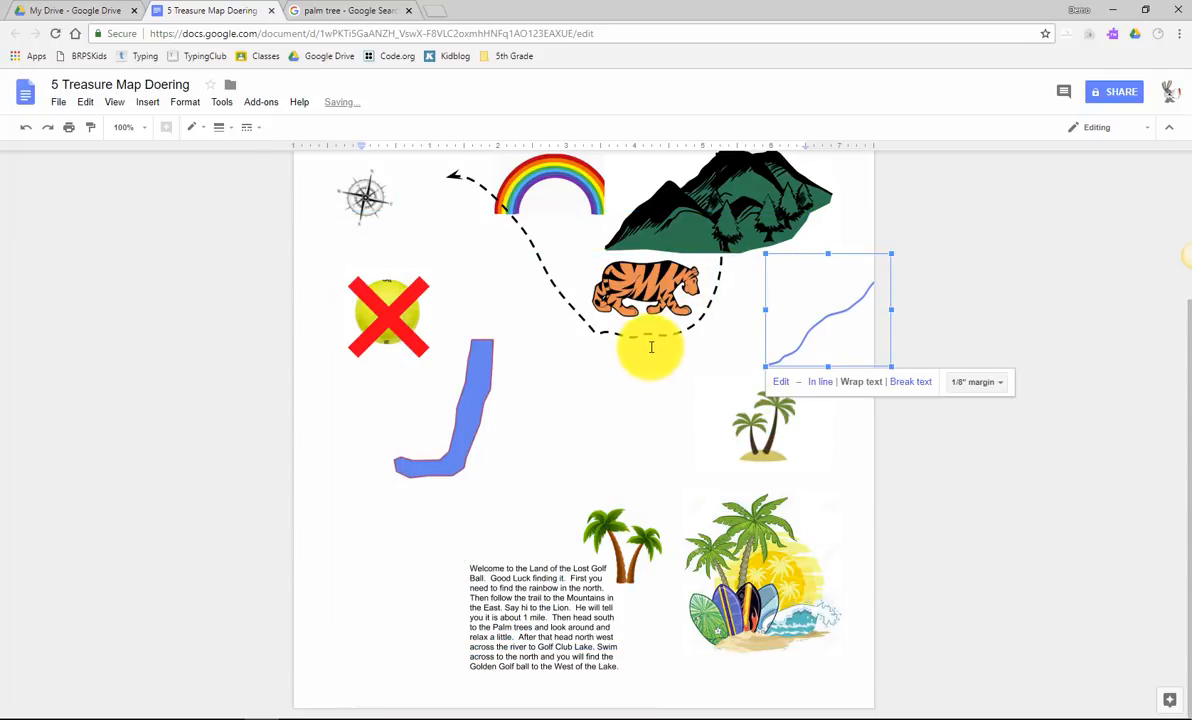
pyautogui.moveTo(657, 328)
pyautogui.mouseDown()
pyautogui.moveTo(688, 511)
pyautogui.moveTo(714, 498)
pyautogui.mouseUp()
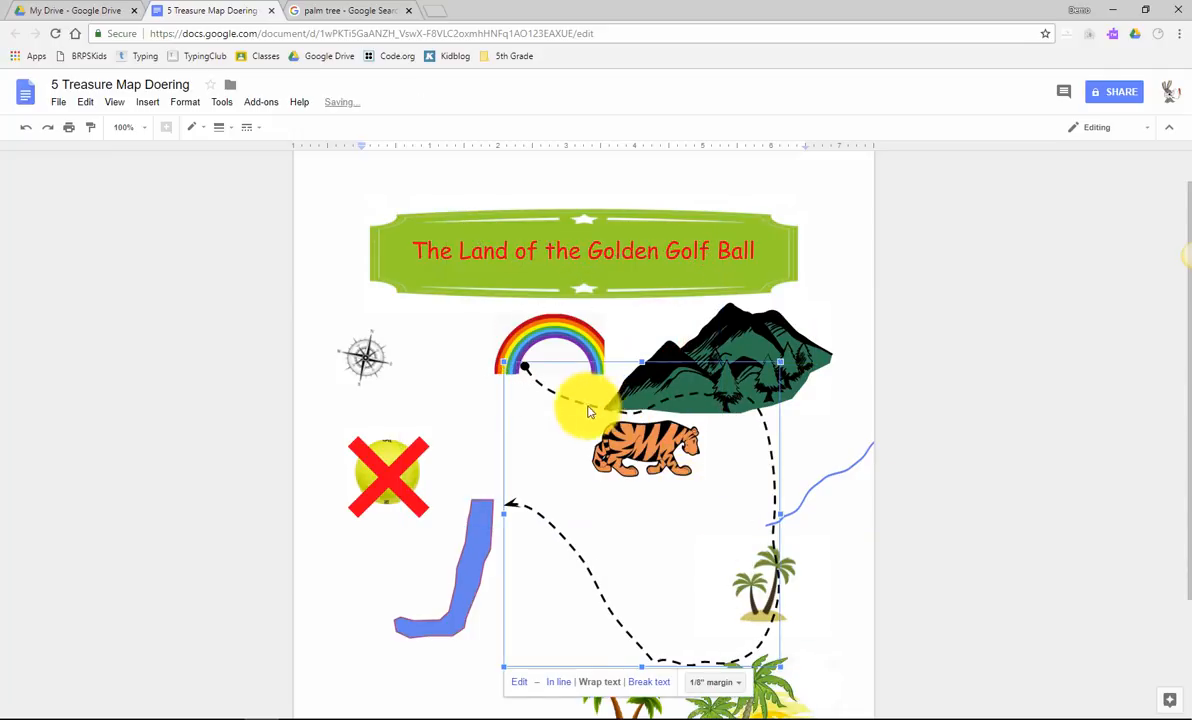
pyautogui.scroll(-3, 992, 608)
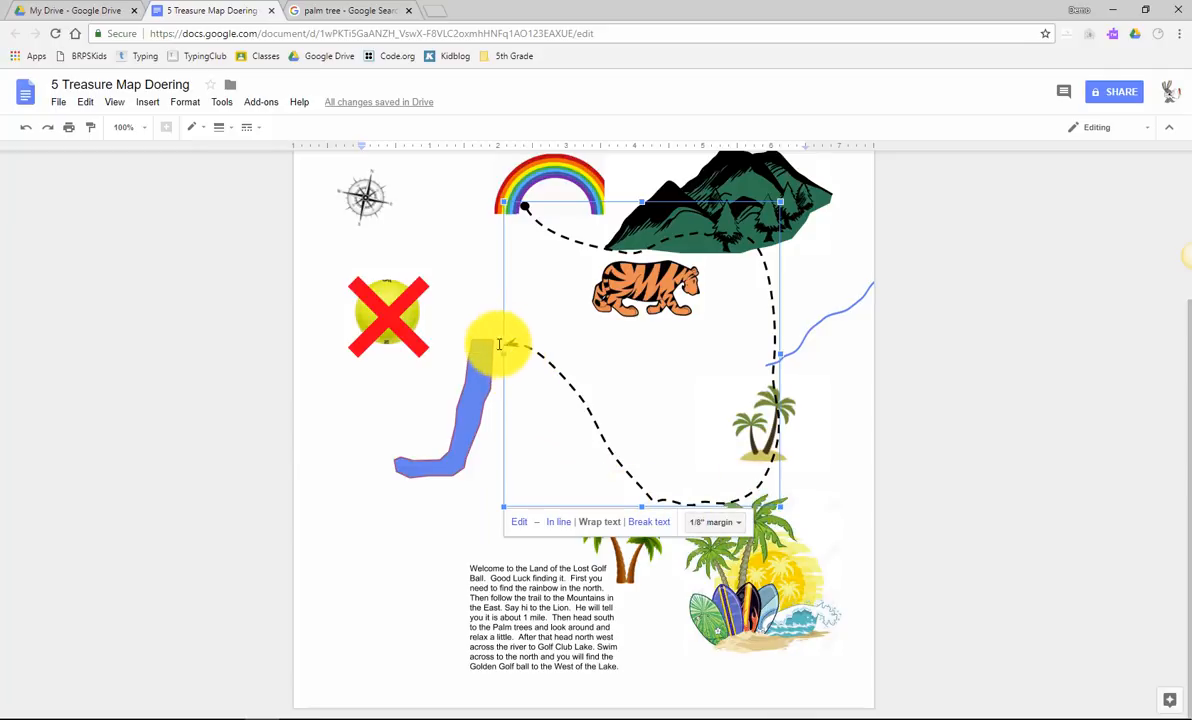
pyautogui.moveTo(505, 352); pyautogui.dragTo(389, 345)
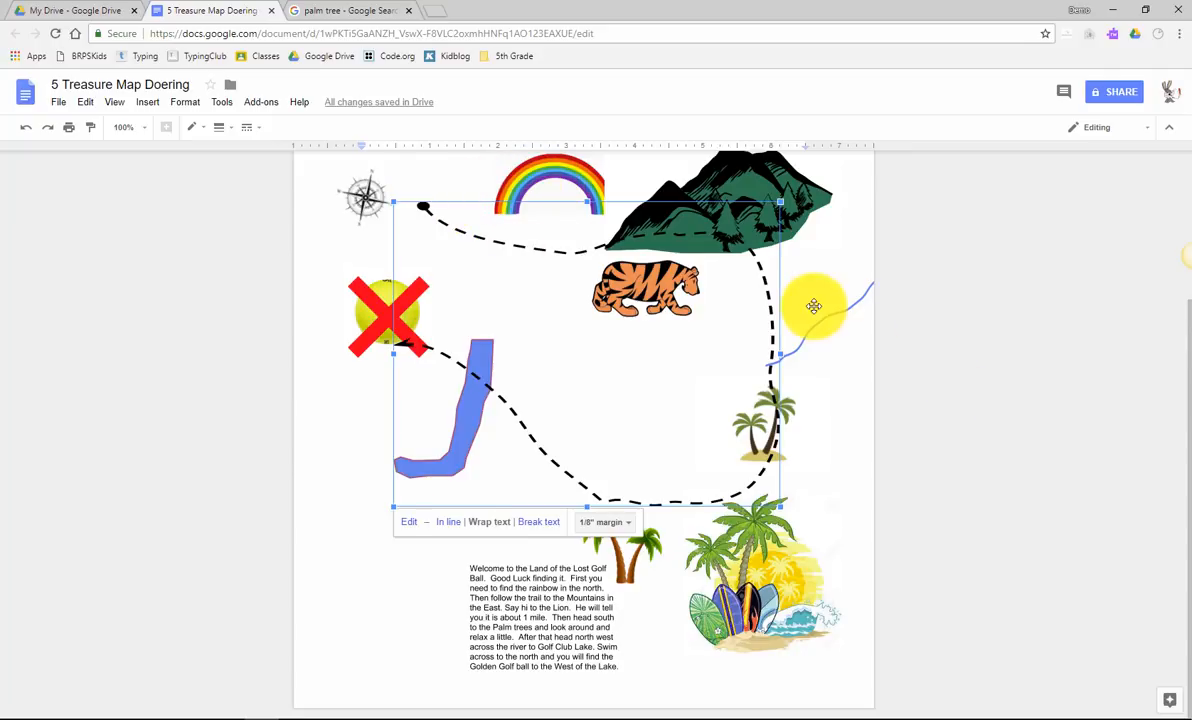
# - Enlarge the shrunken river to span the map diagonally and move it so it begins at the mountains' east edge
pyautogui.click(828, 323)
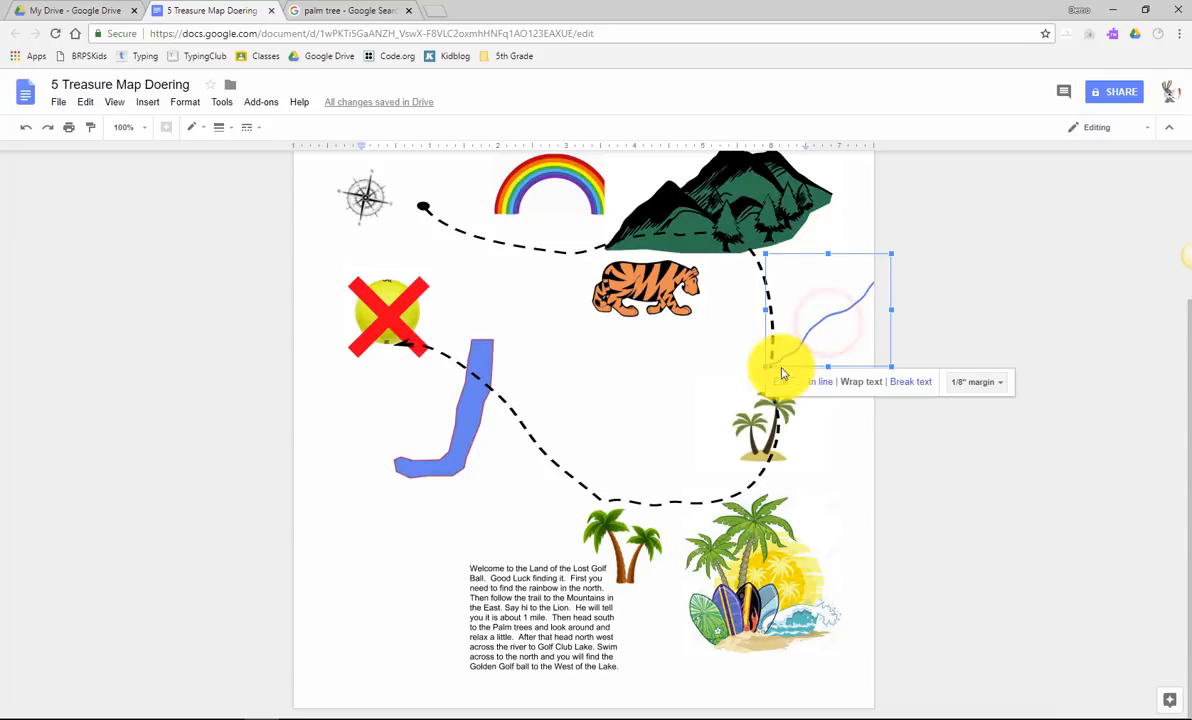
pyautogui.moveTo(765, 367); pyautogui.dragTo(399, 580)
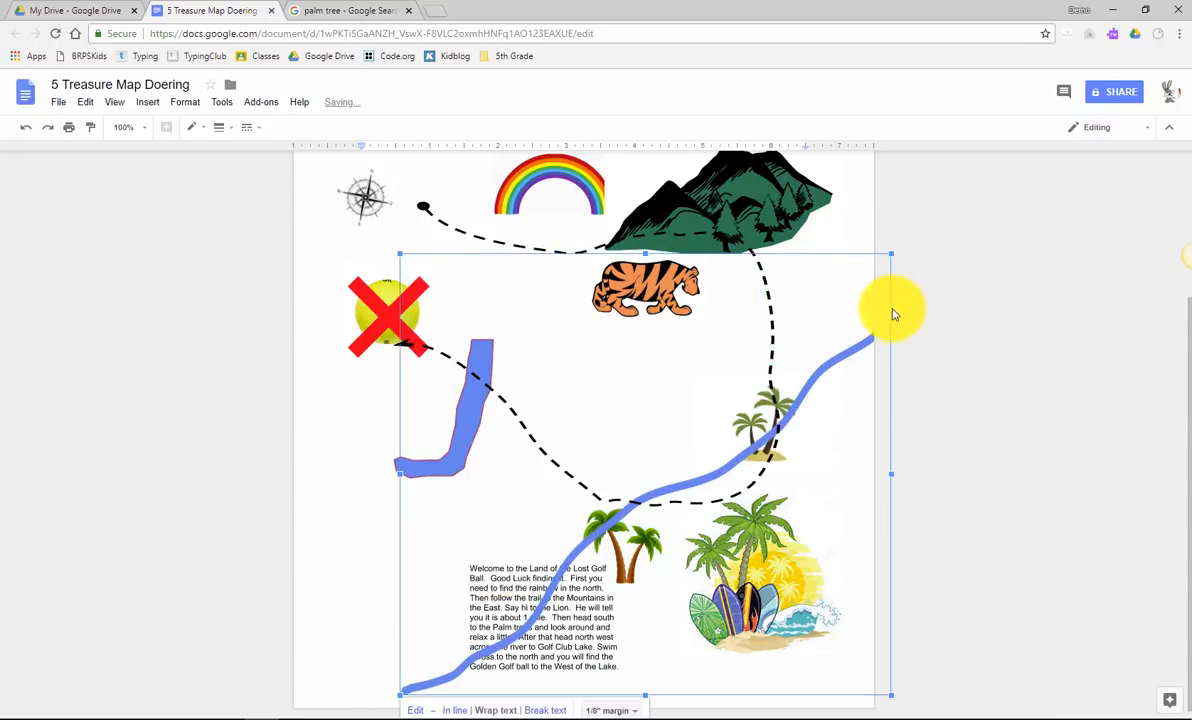
pyautogui.moveTo(848, 355); pyautogui.dragTo(811, 284)
pyautogui.click(963, 335)
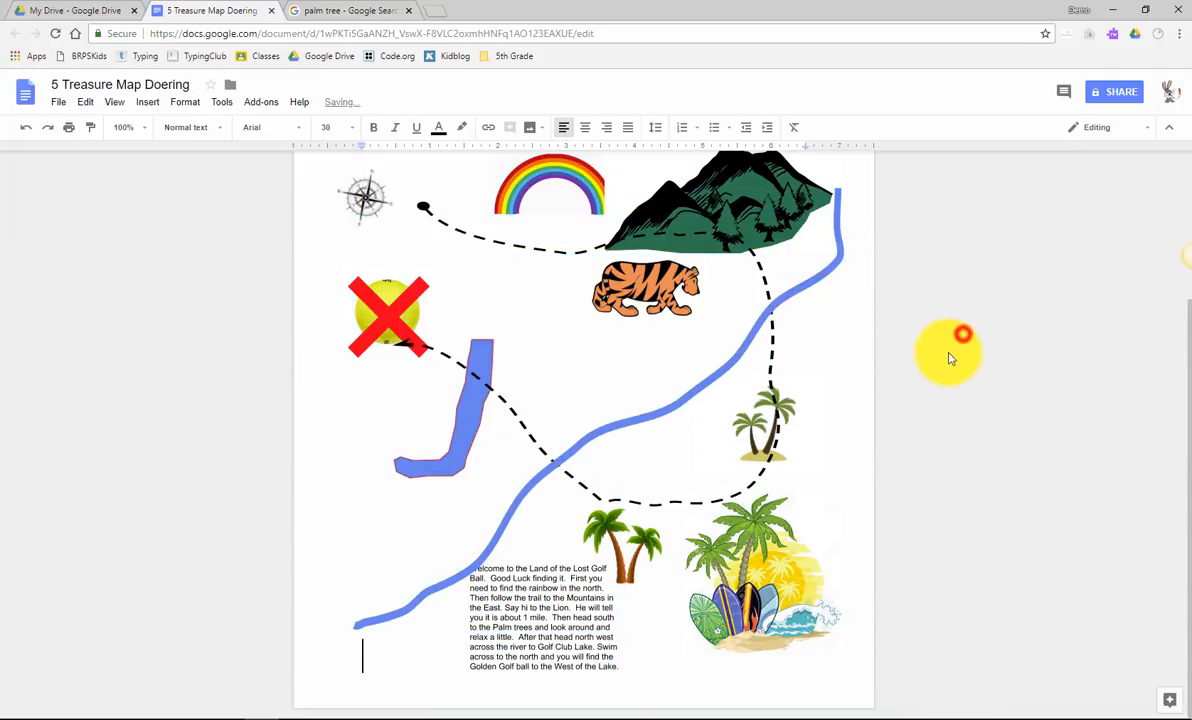
# - Nudge the directions text box slightly east, clear of the river
pyautogui.click(585, 630)
pyautogui.moveTo(585, 632); pyautogui.dragTo(593, 626)
pyautogui.click(1040, 519)
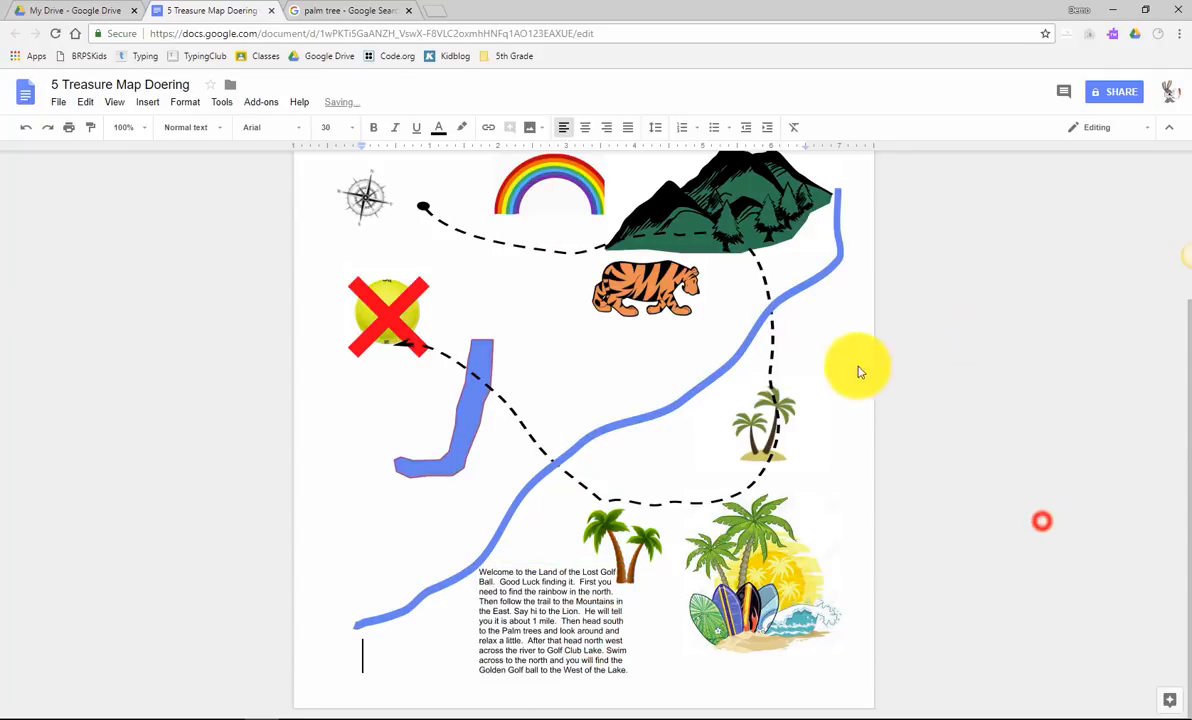
# - Move the rainbow picture west so it sits beside the trail's starting dot
pyautogui.scroll(3, 923, 388)
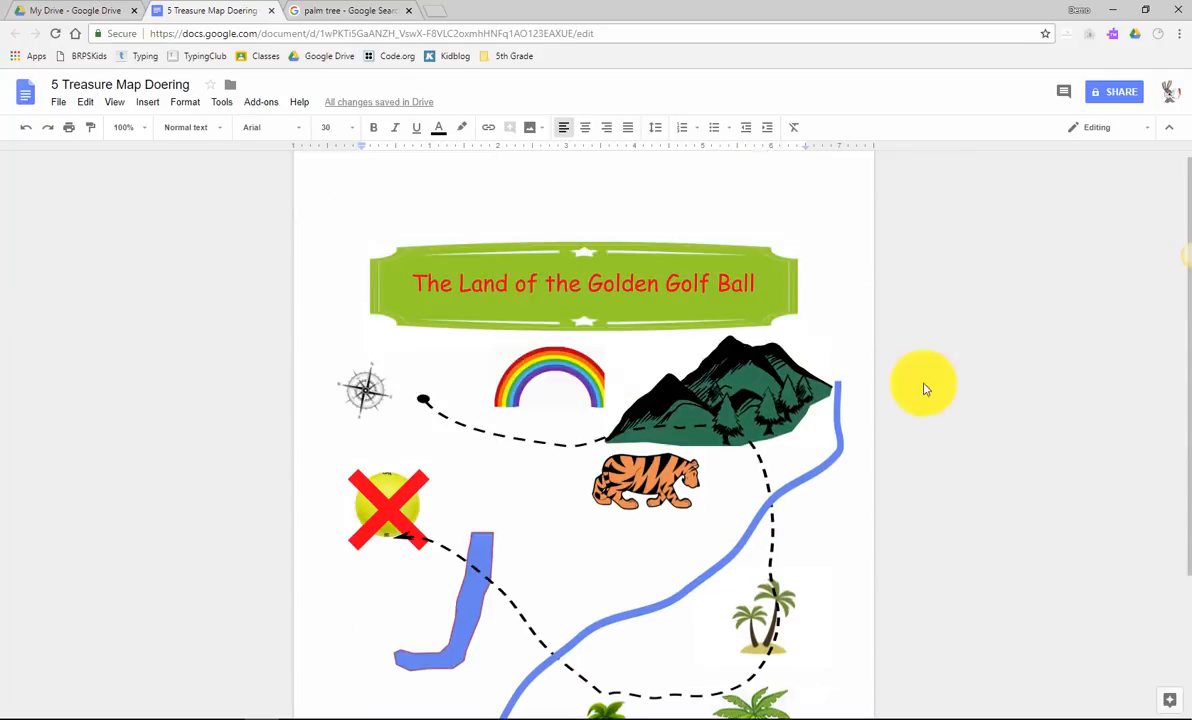
pyautogui.click(528, 375)
pyautogui.moveTo(528, 375); pyautogui.dragTo(474, 386)
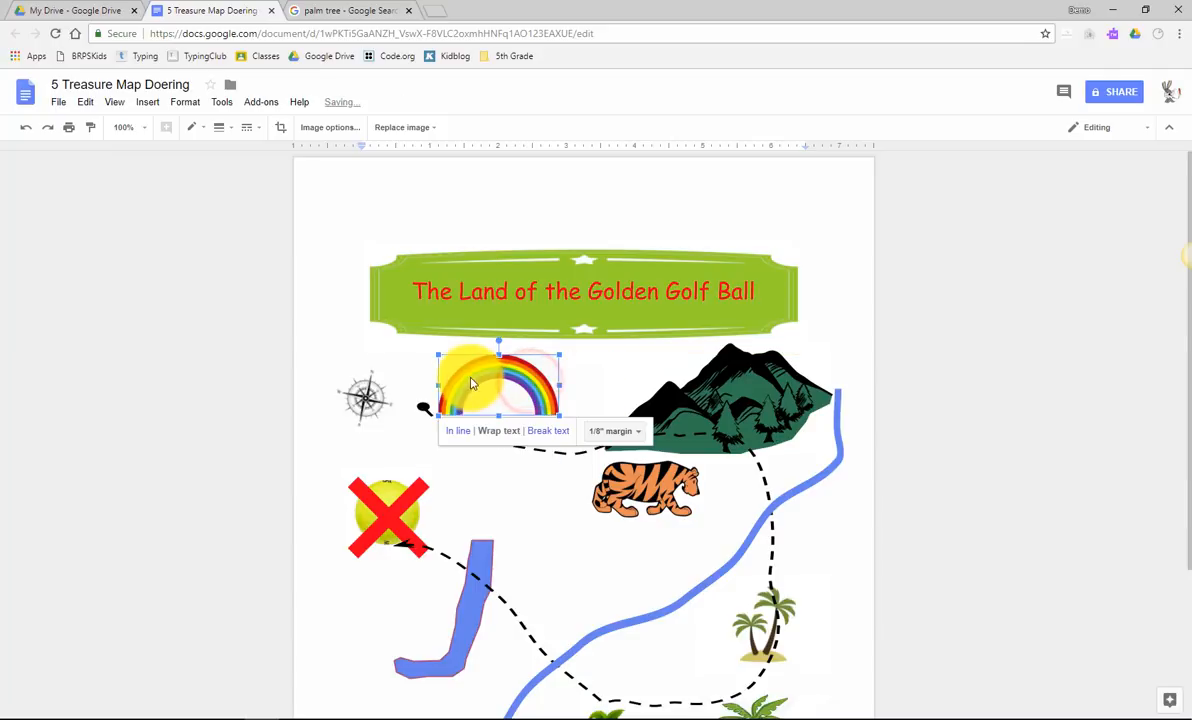
pyautogui.click(971, 428)
pyautogui.scroll(-2, 971, 428)
pyautogui.click(1015, 436)
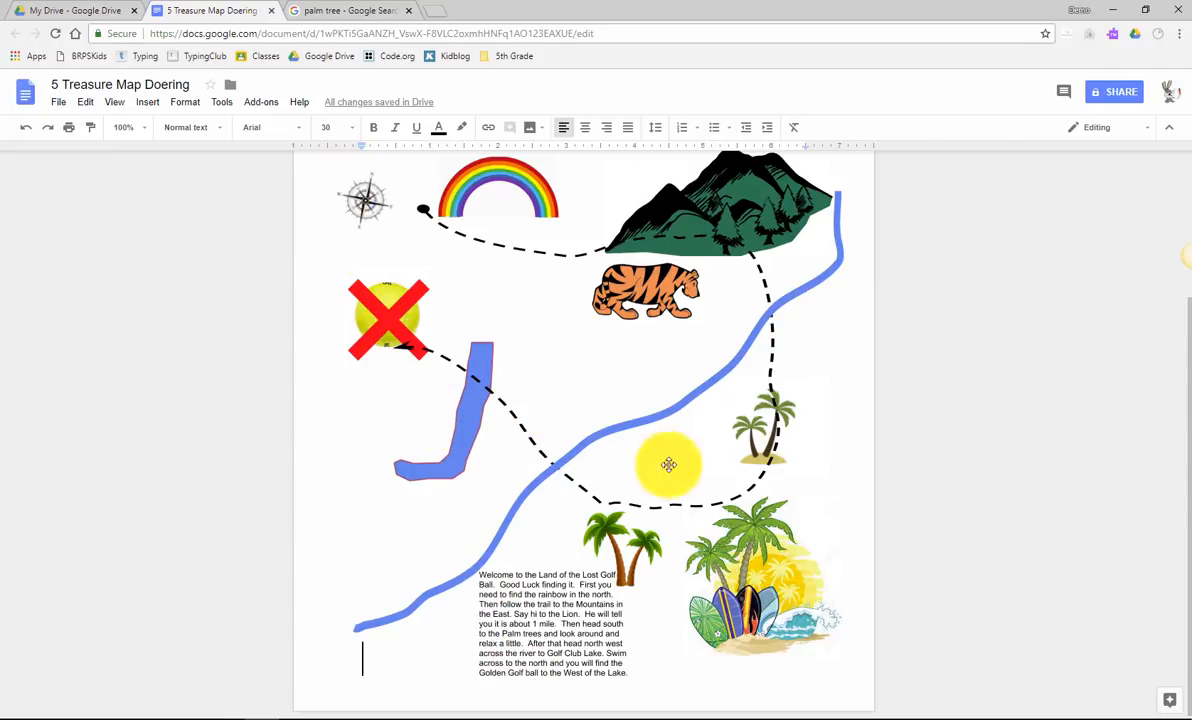
pyautogui.scroll(2, 665, 465)
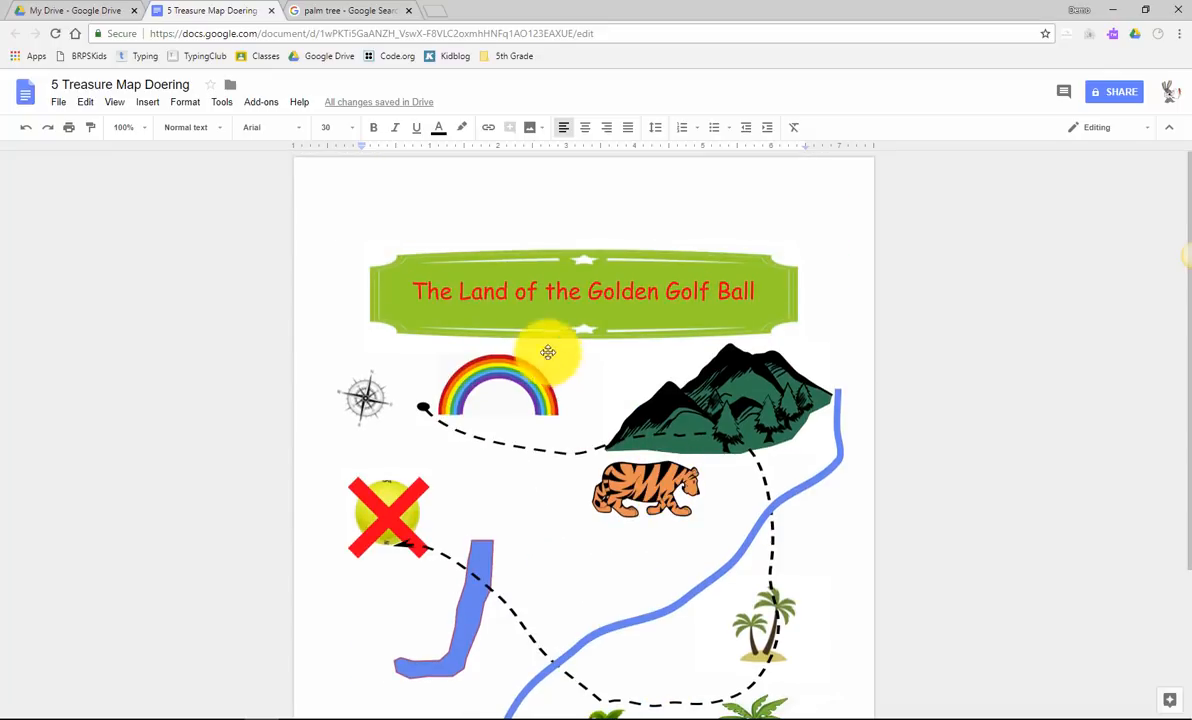
pyautogui.scroll(-2, 590, 550)
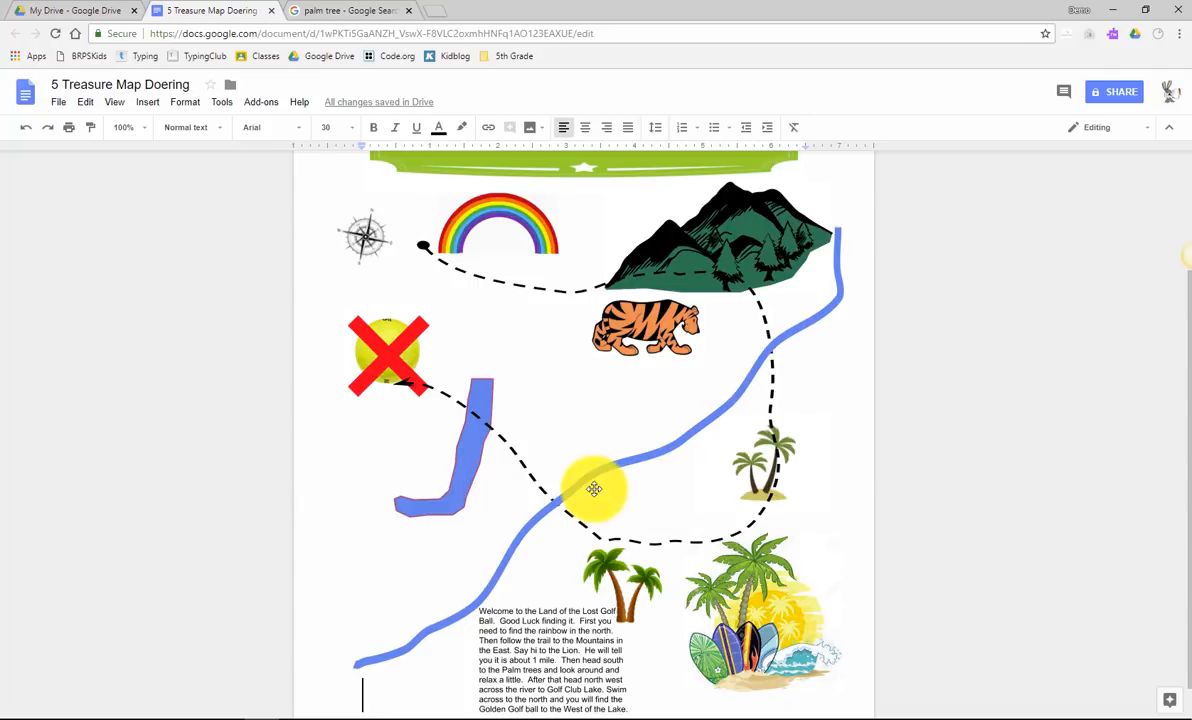